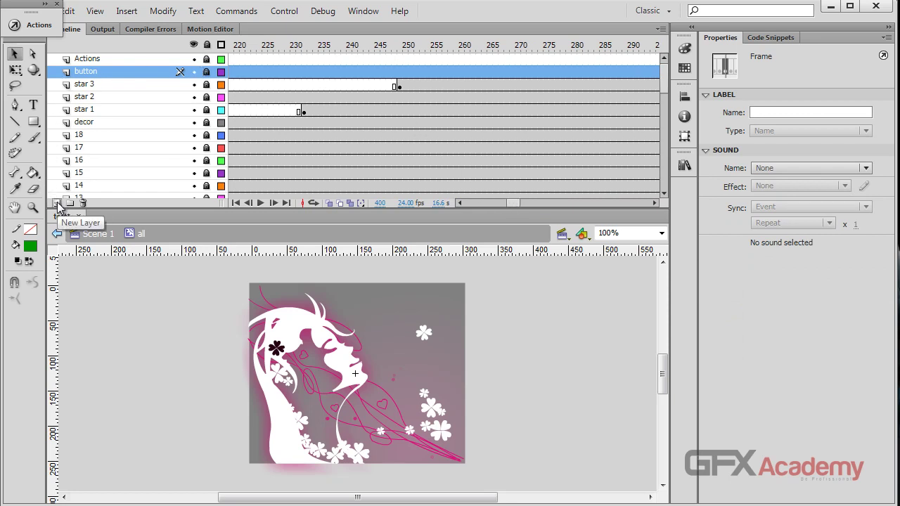
- Add a new layer directly above the star 3 layer and name it text
{"action": "left_click", "coordinate": [104, 86]}
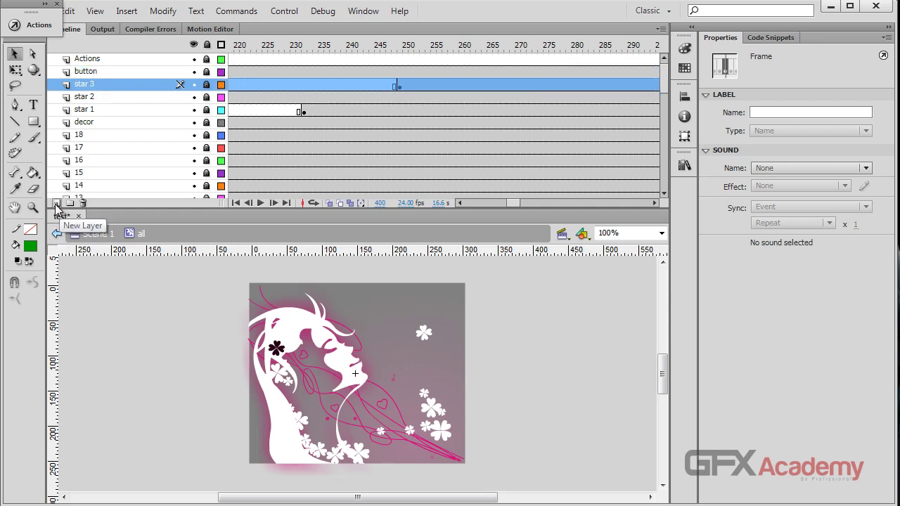
{"action": "left_click", "coordinate": [57, 203]}
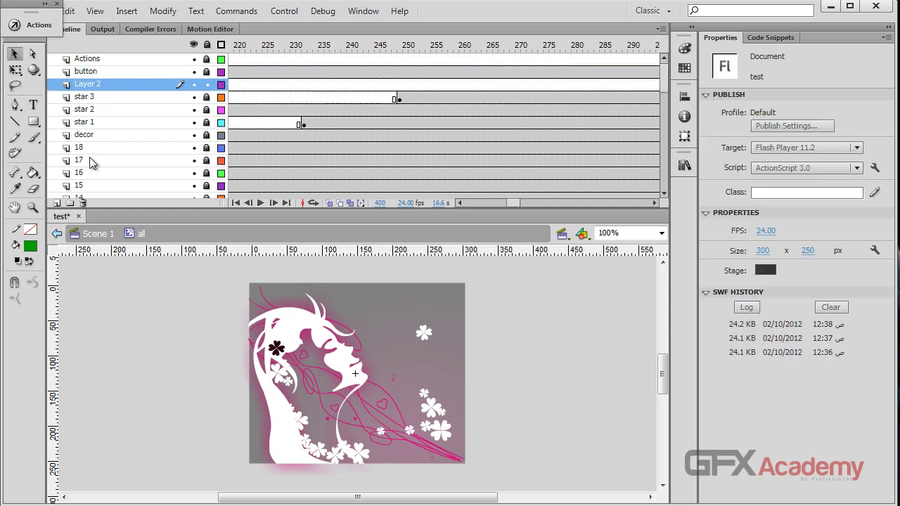
{"action": "double_click", "coordinate": [124, 85]}
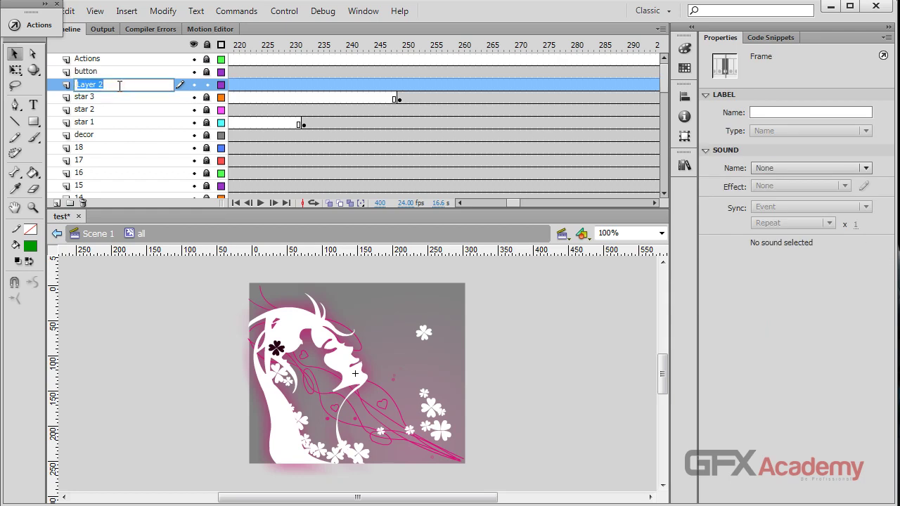
{"action": "type", "text": "text"}
{"action": "key", "text": "Return"}
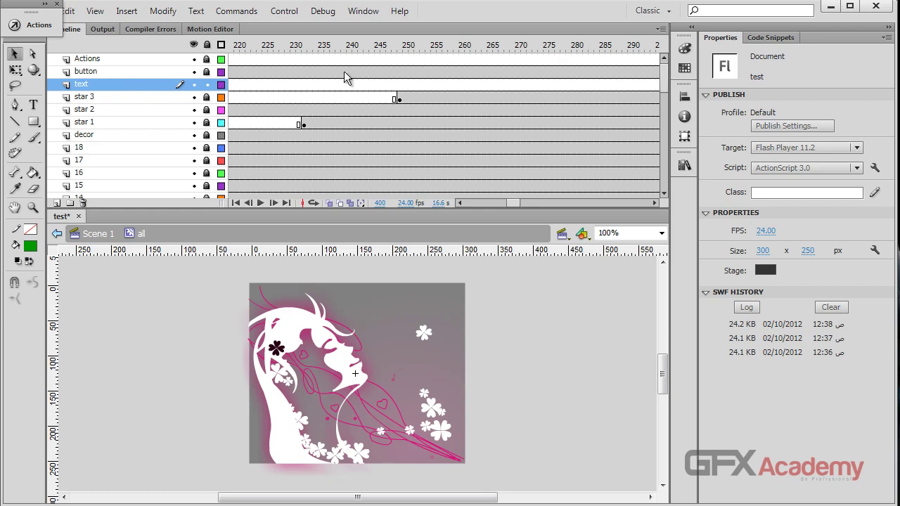
- Insert a blank keyframe at frame 209 on the text layer
{"action": "left_click", "coordinate": [471, 85]}
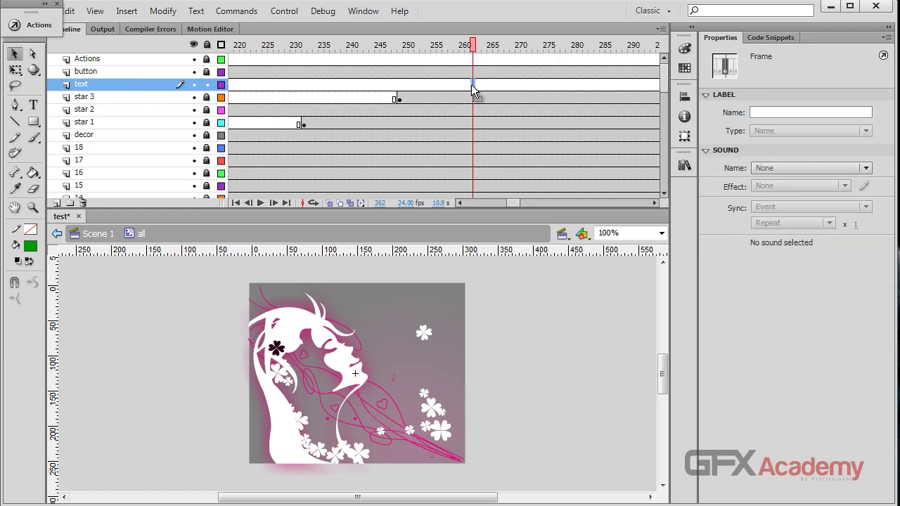
{"action": "left_click_drag", "start_coordinate": [449, 46], "coordinate": [366, 64]}
{"action": "left_click", "coordinate": [373, 84]}
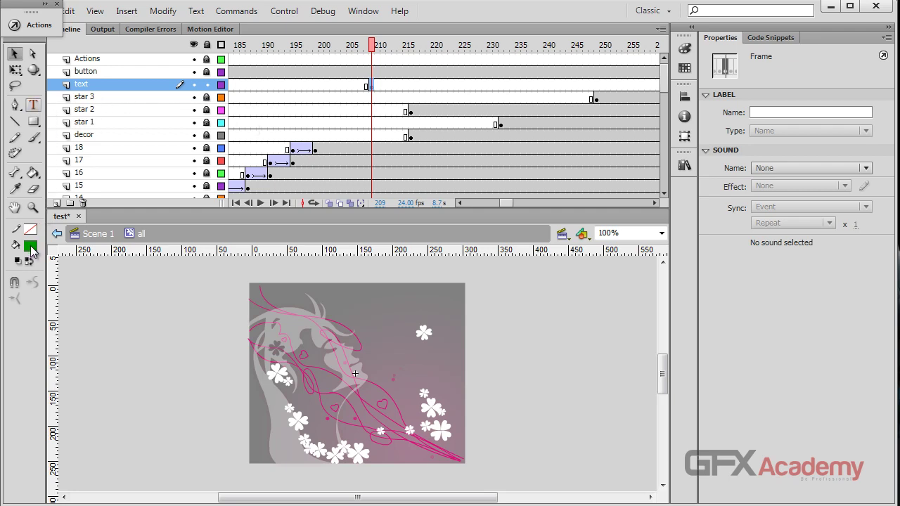
- Add the white text "موقع فتكات" with the Text tool and position it in the upper-right corner of the artwork
{"action": "key", "text": "t"}
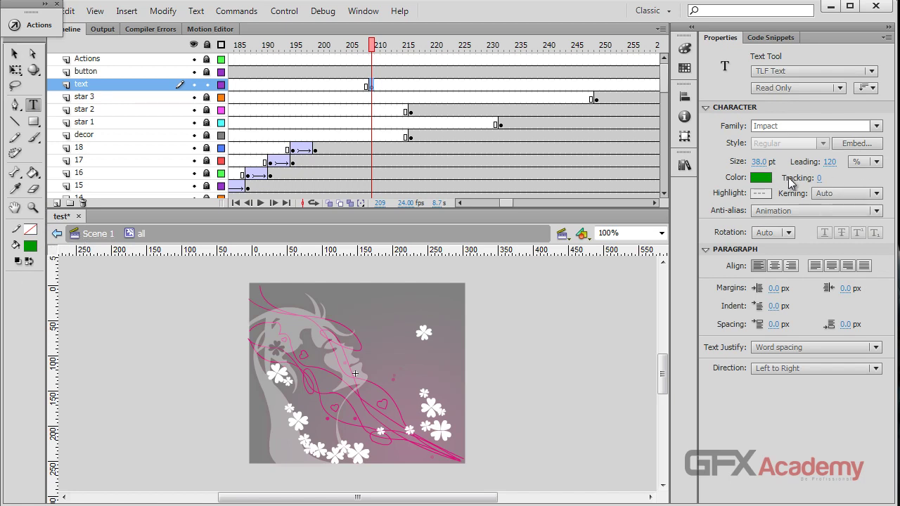
{"action": "left_click", "coordinate": [762, 177]}
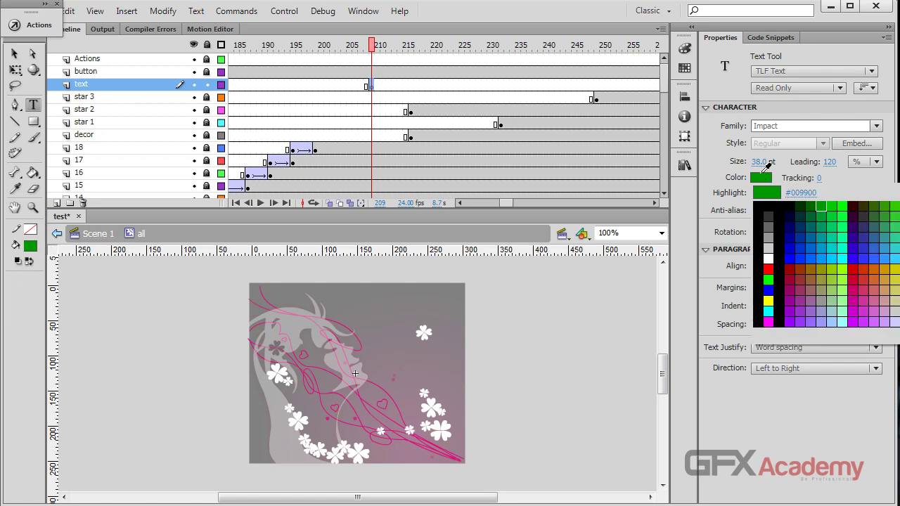
{"action": "left_click", "coordinate": [768, 259]}
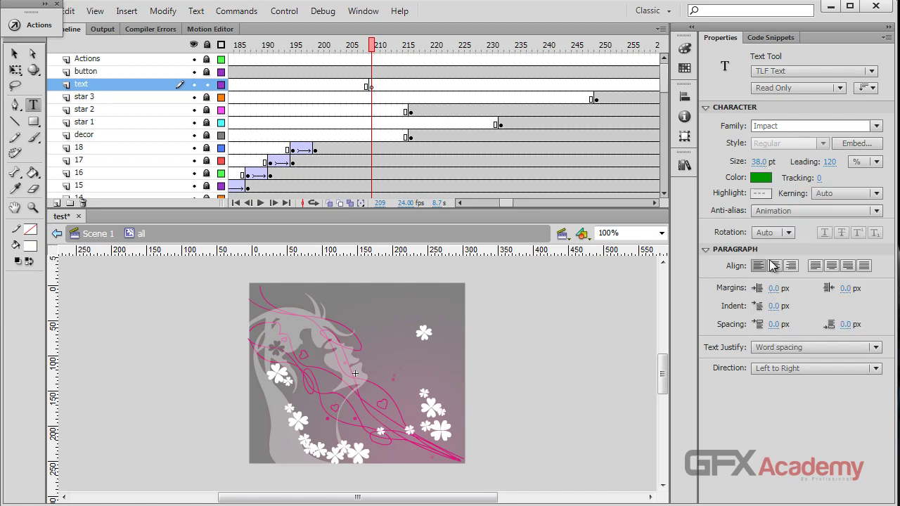
{"action": "left_click", "coordinate": [439, 318]}
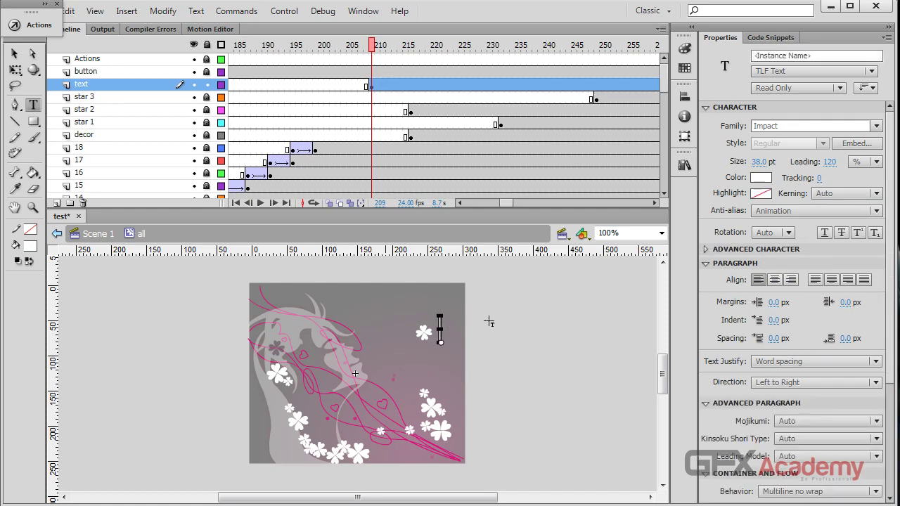
{"action": "type", "text": "موق"}
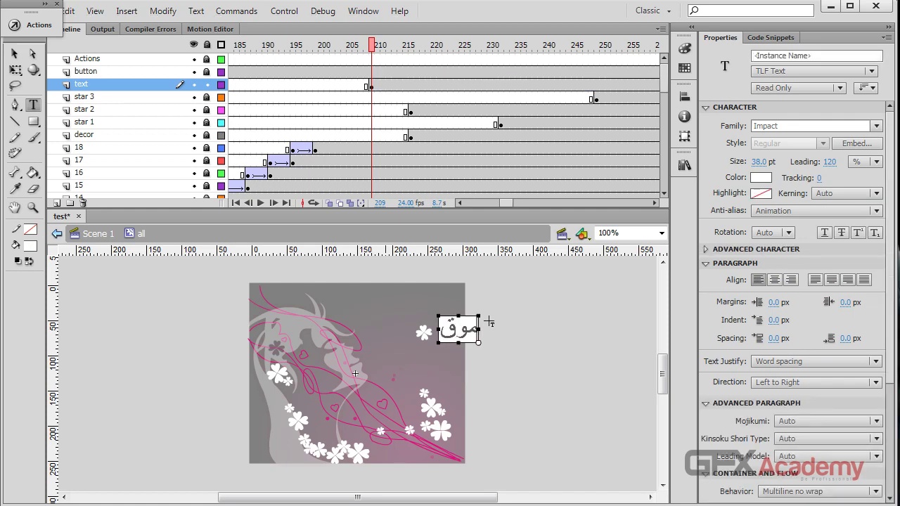
{"action": "type", "text": "ع فتكات"}
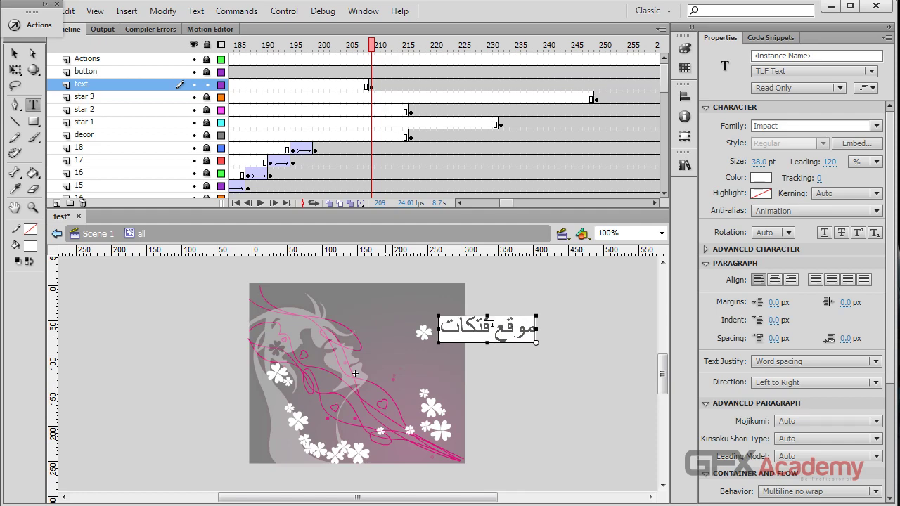
{"action": "left_click", "coordinate": [14, 53]}
{"action": "left_click_drag", "start_coordinate": [485, 334], "coordinate": [410, 315]}
- Try the MCS Animals2 font family on the text "موقع فتكات"
{"action": "left_click", "coordinate": [792, 202]}
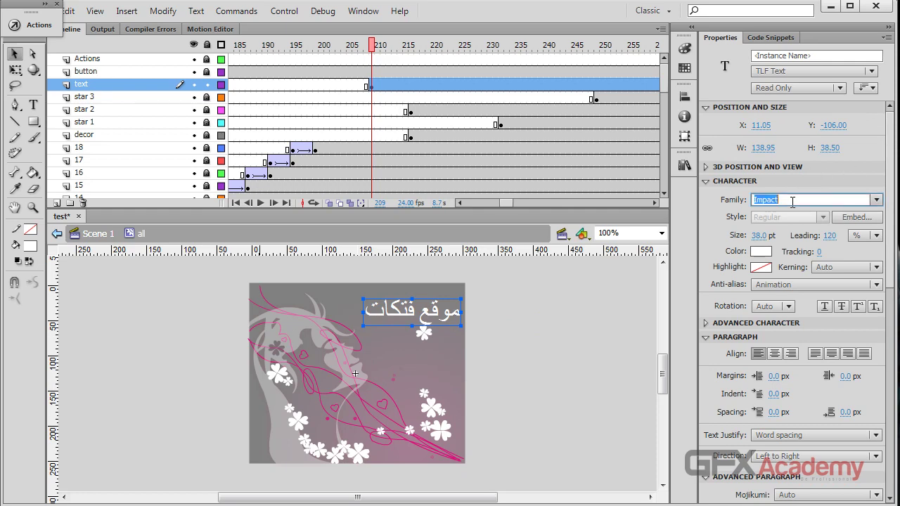
{"action": "left_click", "coordinate": [876, 201]}
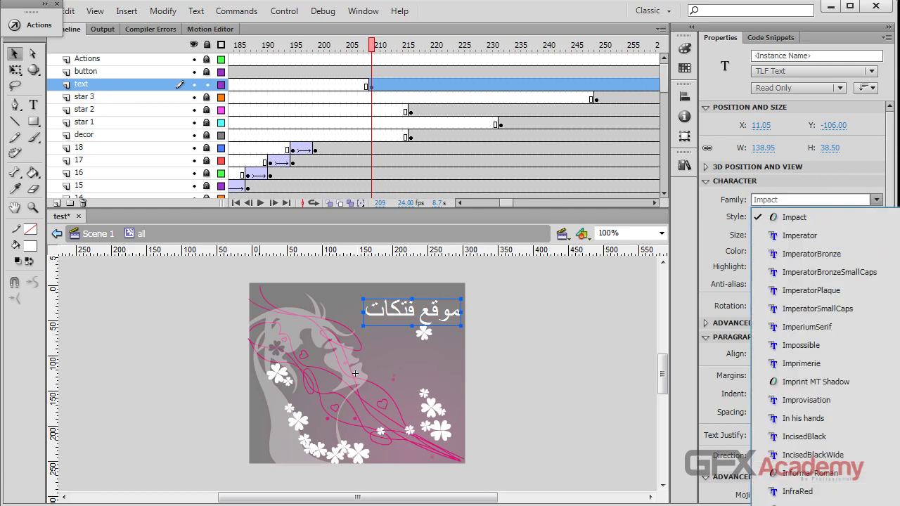
{"action": "scroll", "coordinate": [822, 351], "scroll_direction": "down", "scroll_amount": 20}
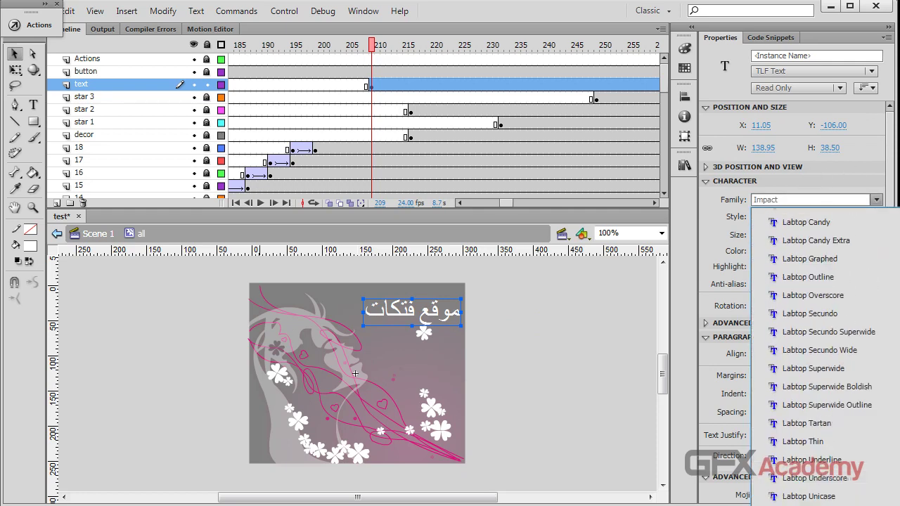
{"action": "scroll", "coordinate": [823, 352], "scroll_direction": "down", "scroll_amount": 15}
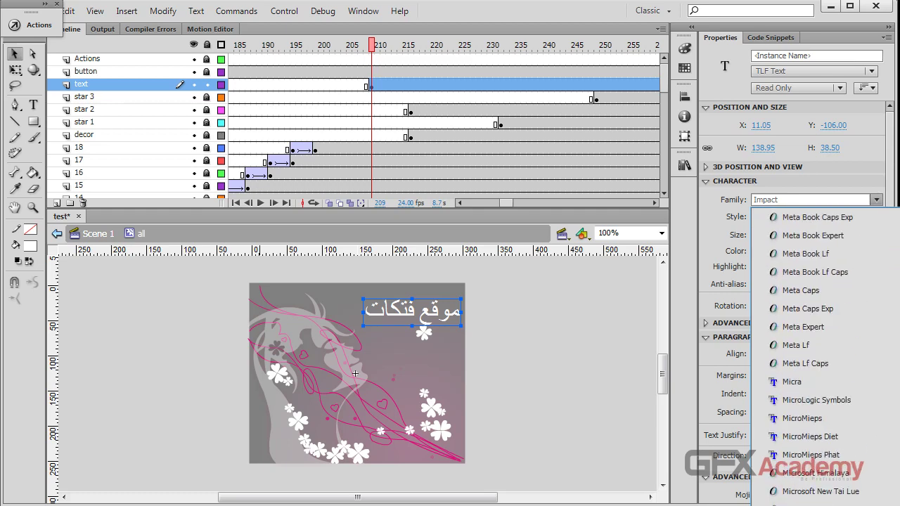
{"action": "scroll", "coordinate": [823, 352], "scroll_direction": "down", "scroll_amount": 15}
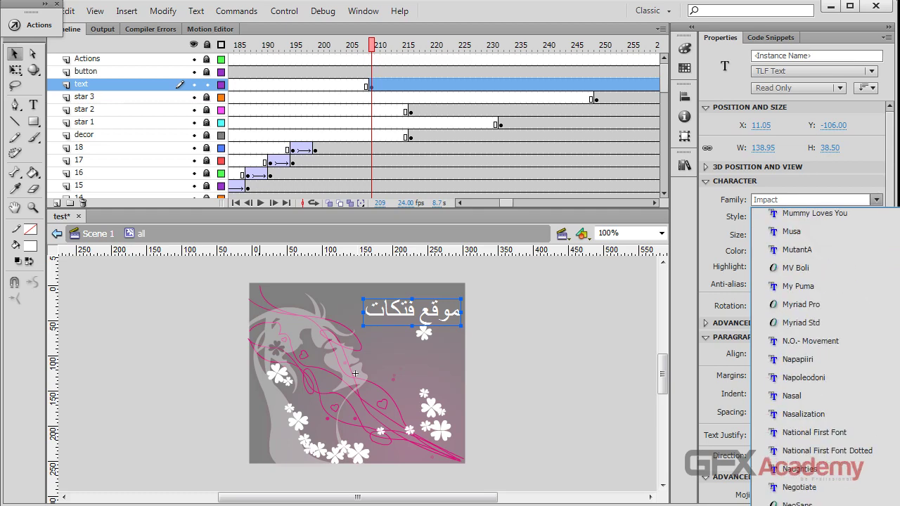
{"action": "scroll", "coordinate": [822, 352], "scroll_direction": "up", "scroll_amount": 20}
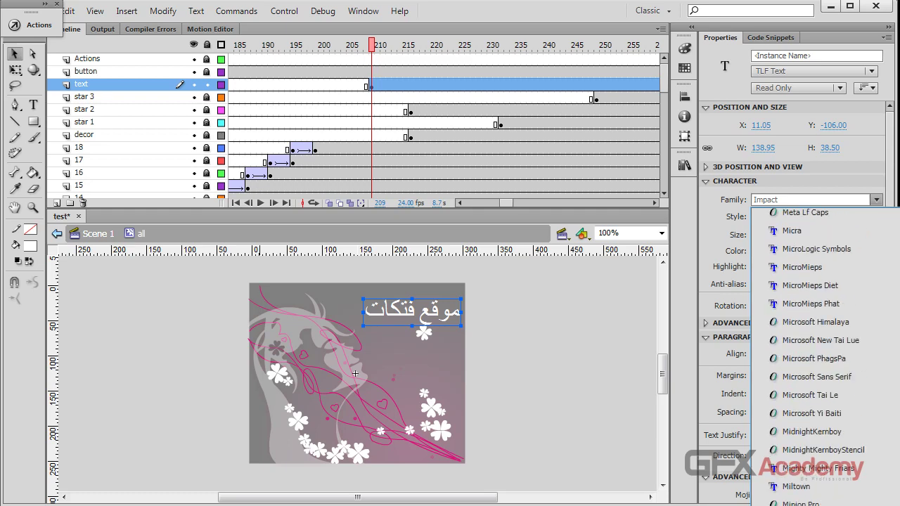
{"action": "scroll", "coordinate": [822, 352], "scroll_direction": "up", "scroll_amount": 4}
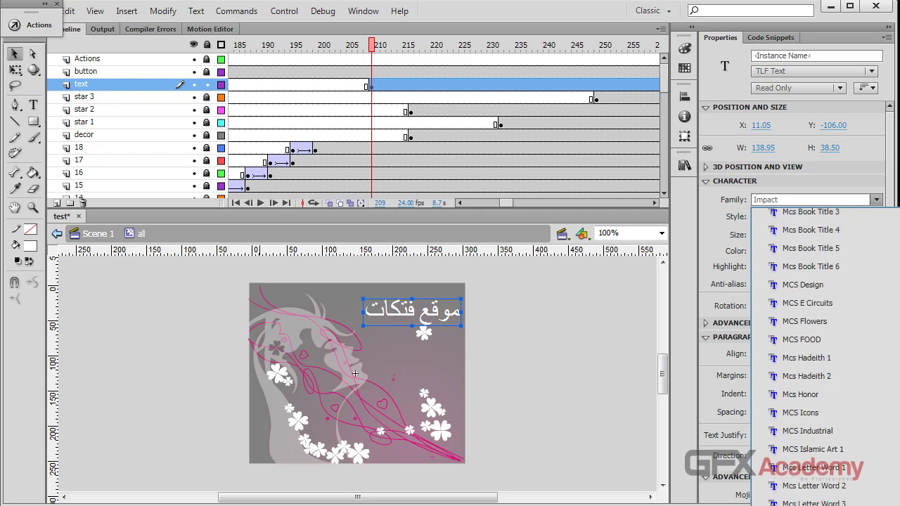
{"action": "scroll", "coordinate": [823, 351], "scroll_direction": "up", "scroll_amount": 8}
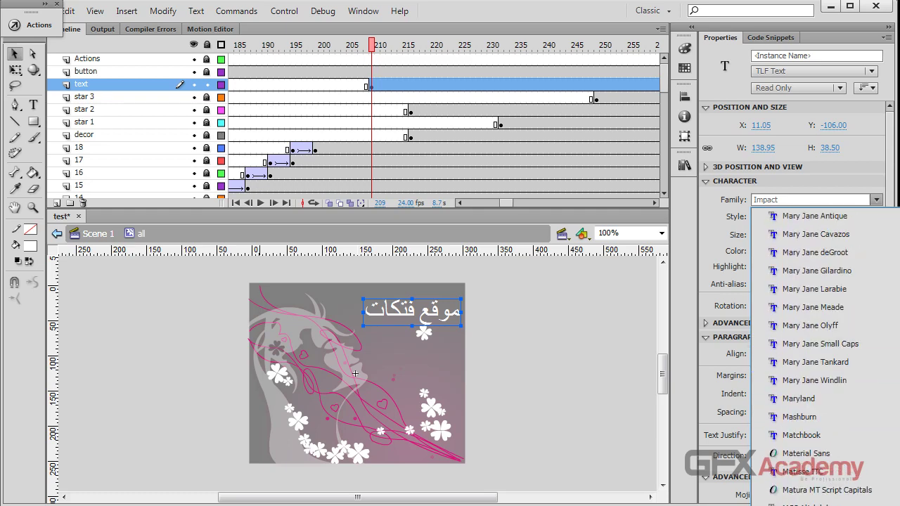
{"action": "scroll", "coordinate": [822, 384], "scroll_direction": "down", "scroll_amount": 4}
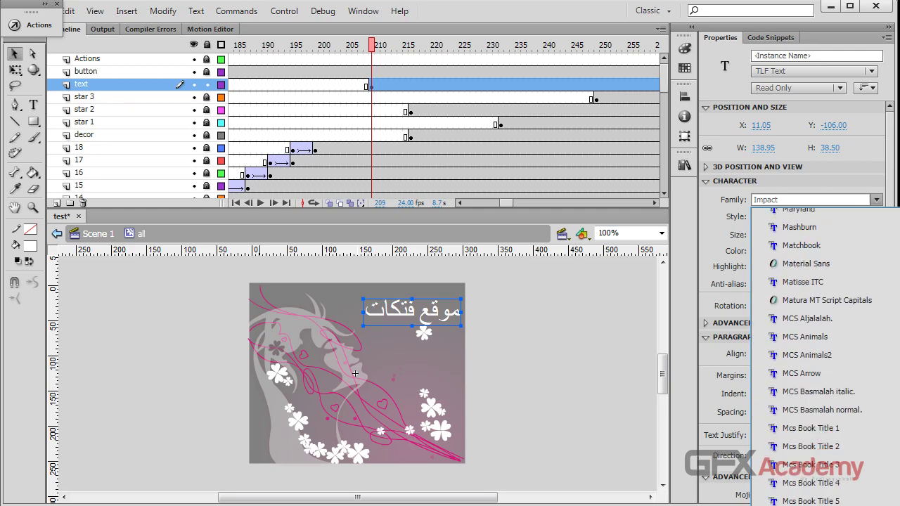
{"action": "left_click", "coordinate": [806, 356]}
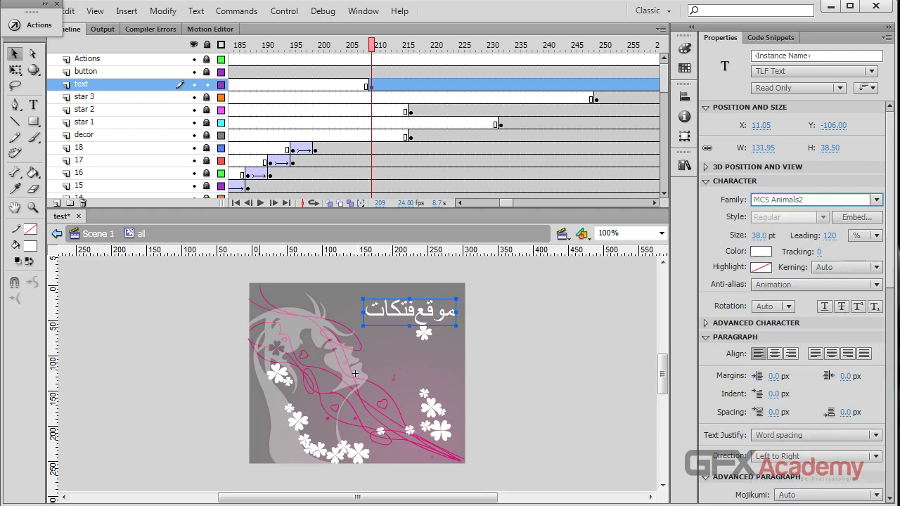
- Try the successive font families after MCS Animals2 on the text, ending on MicroMieps
{"action": "key", "text": "Down"}
{"action": "key", "text": "Down"}
{"action": "key", "text": "Down"}
{"action": "key", "text": "Down"}
{"action": "key", "text": "Down"}
{"action": "key", "text": "Down"}
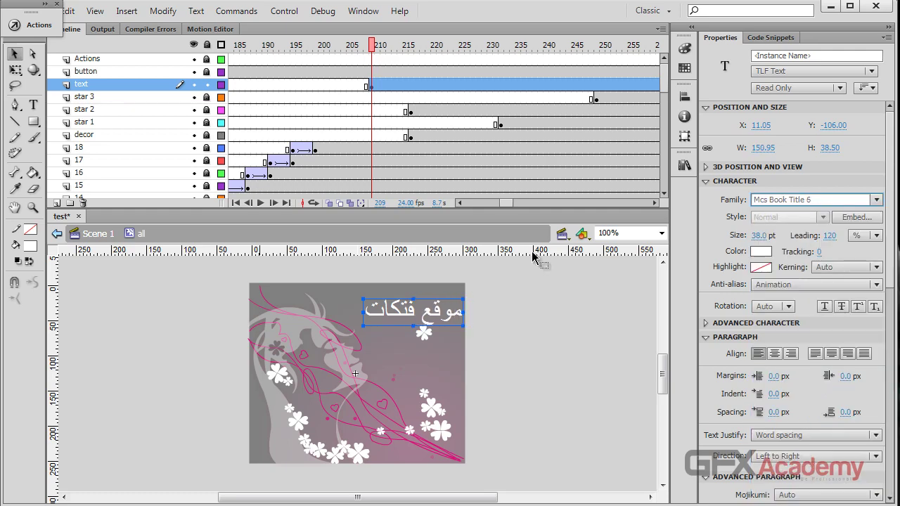
{"action": "key", "text": "Down"}
{"action": "key", "text": "Down"}
{"action": "key", "text": "Down"}
{"action": "key", "text": "Down"}
{"action": "key", "text": "Down"}
{"action": "key", "text": "Down"}
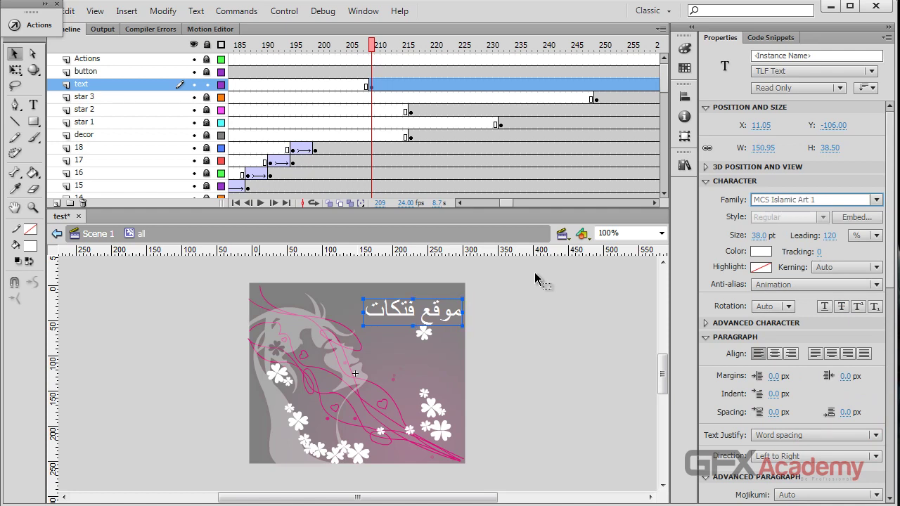
{"action": "key", "text": "Down"}
{"action": "key", "text": "Down"}
{"action": "key", "text": "Down"}
{"action": "key", "text": "Down"}
{"action": "key", "text": "Down"}
{"action": "key", "text": "Down"}
{"action": "key", "text": "Down"}
{"action": "key", "text": "Down"}
{"action": "key", "text": "Down"}
{"action": "key", "text": "Down"}
{"action": "key", "text": "Down"}
{"action": "key", "text": "Down"}
{"action": "key", "text": "Down"}
{"action": "key", "text": "Down"}
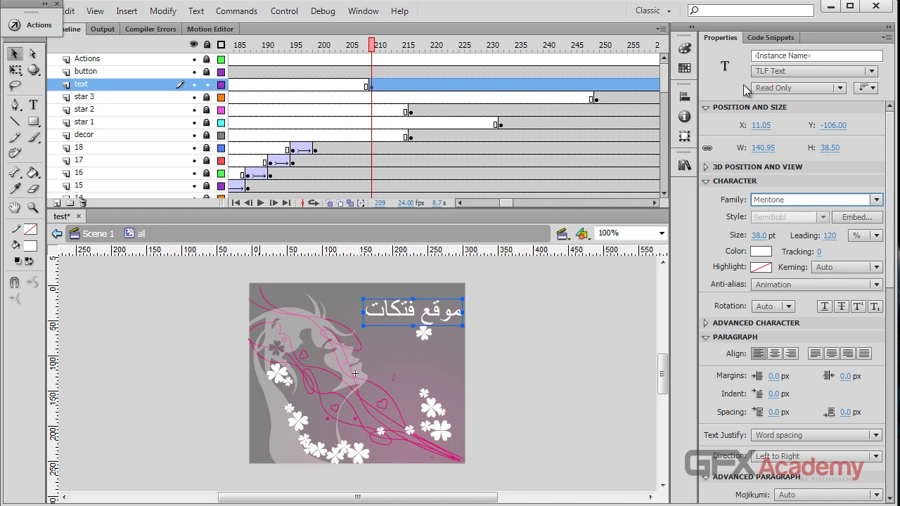
{"action": "key", "text": "Down"}
{"action": "key", "text": "Down"}
{"action": "key", "text": "Down"}
{"action": "key", "text": "Down"}
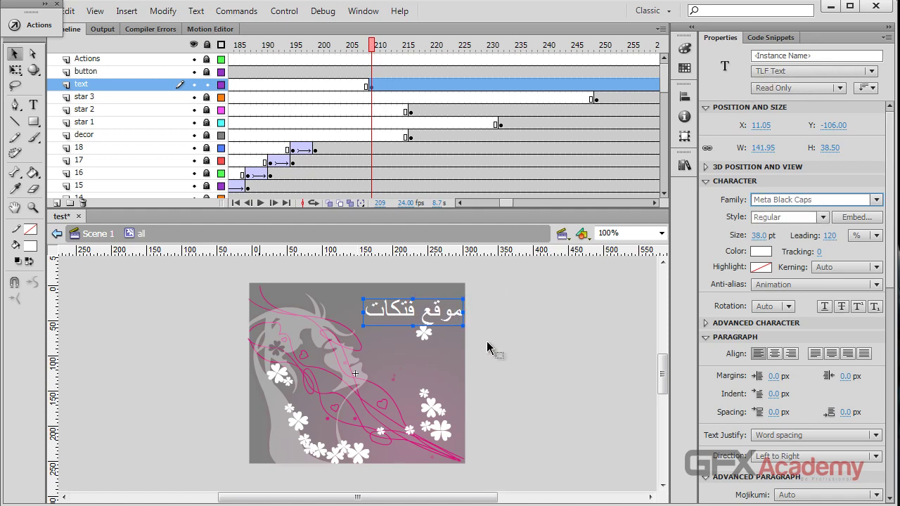
{"action": "key", "text": "Down"}
{"action": "key", "text": "Down"}
{"action": "key", "text": "Down"}
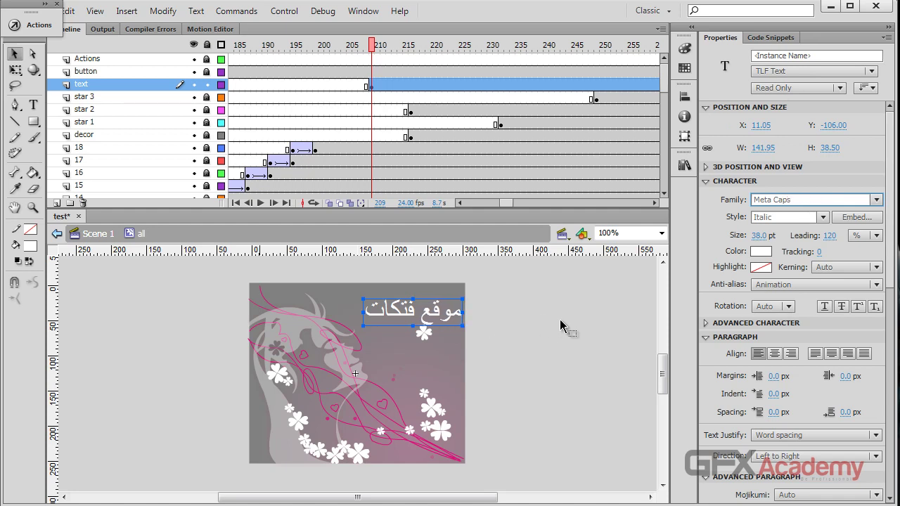
{"action": "key", "text": "Down"}
{"action": "key", "text": "Down"}
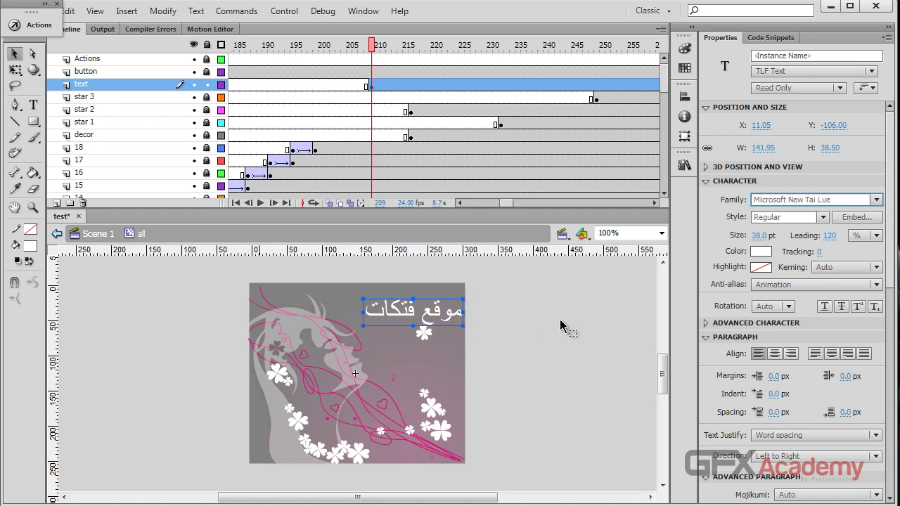
{"action": "key", "text": "Up"}
{"action": "key", "text": "Up"}
{"action": "key", "text": "Up"}
{"action": "key", "text": "Up"}
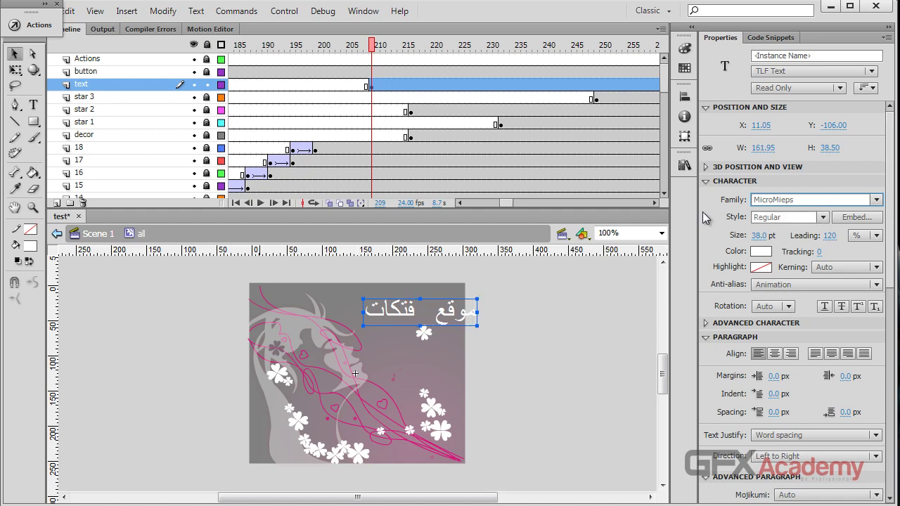
- Try the ACS Almass font family from the Arabic fonts on the text "موقع فتكات"
{"action": "left_click", "coordinate": [878, 200]}
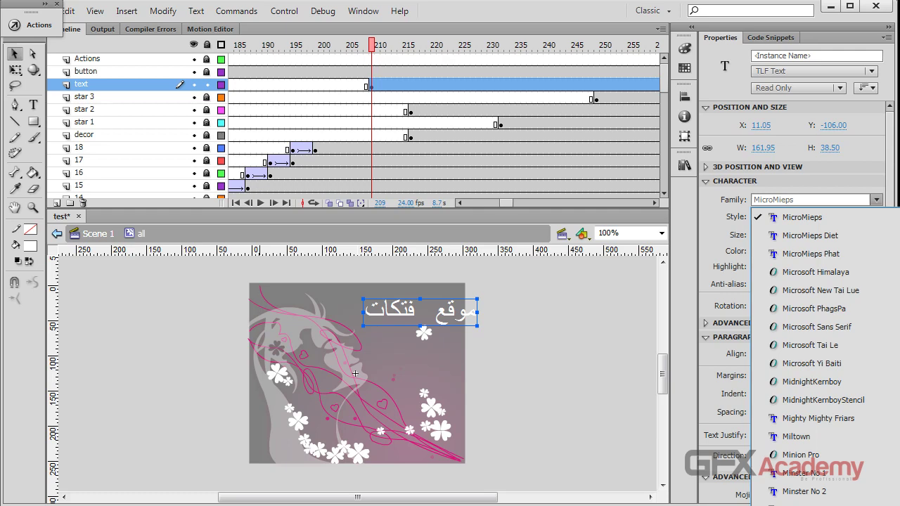
{"action": "scroll", "coordinate": [823, 352], "scroll_direction": "down", "scroll_amount": 10}
{"action": "scroll", "coordinate": [823, 352], "scroll_direction": "down", "scroll_amount": 20}
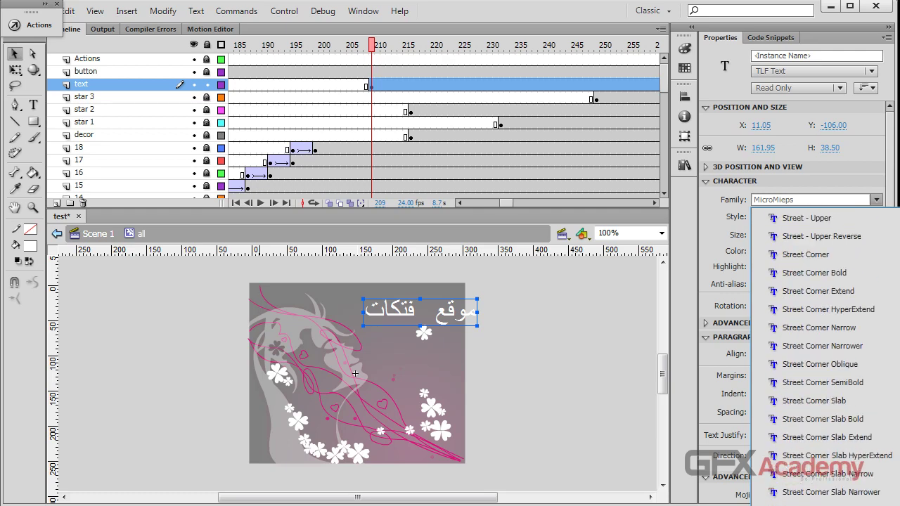
{"action": "scroll", "coordinate": [823, 351], "scroll_direction": "down", "scroll_amount": 20}
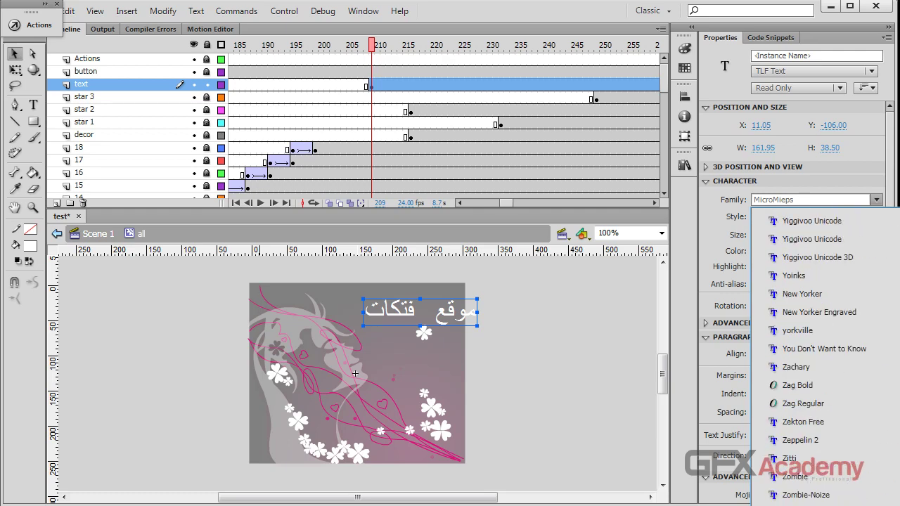
{"action": "scroll", "coordinate": [823, 351], "scroll_direction": "down", "scroll_amount": 6}
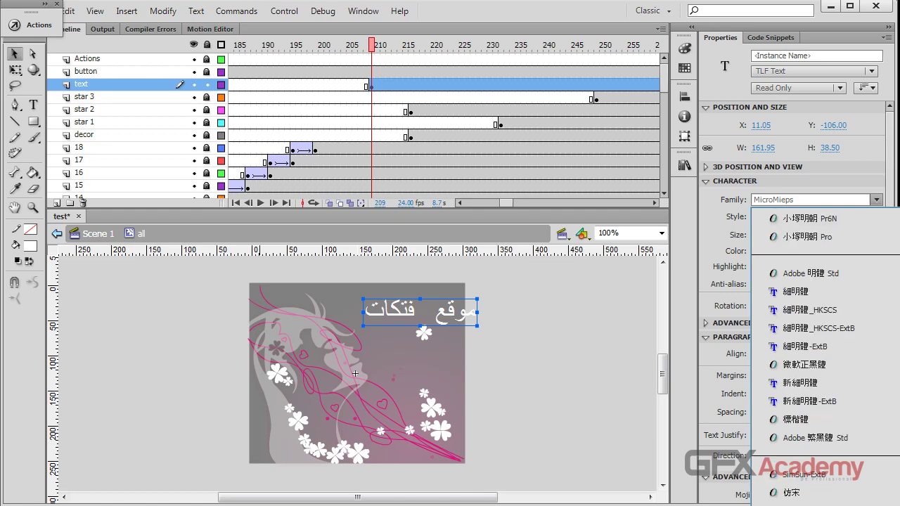
{"action": "scroll", "coordinate": [823, 337], "scroll_direction": "down", "scroll_amount": 15}
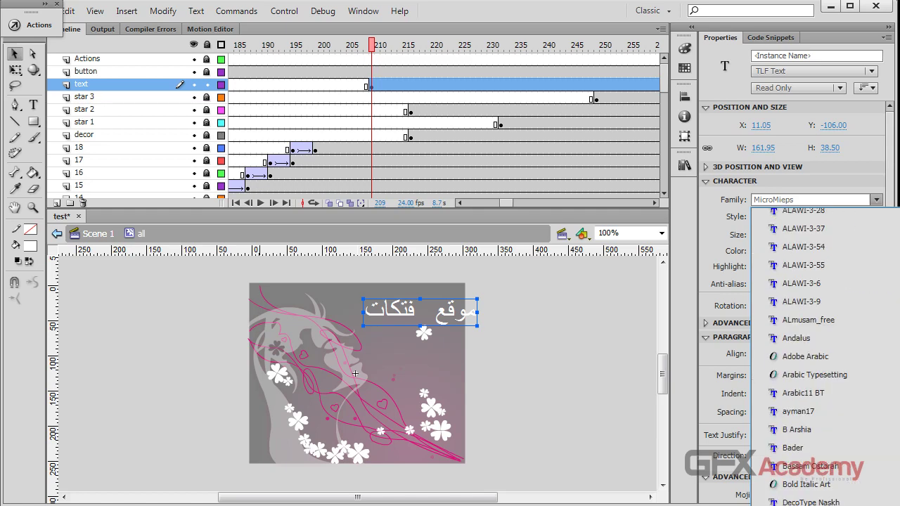
{"action": "scroll", "coordinate": [823, 344], "scroll_direction": "up", "scroll_amount": 8}
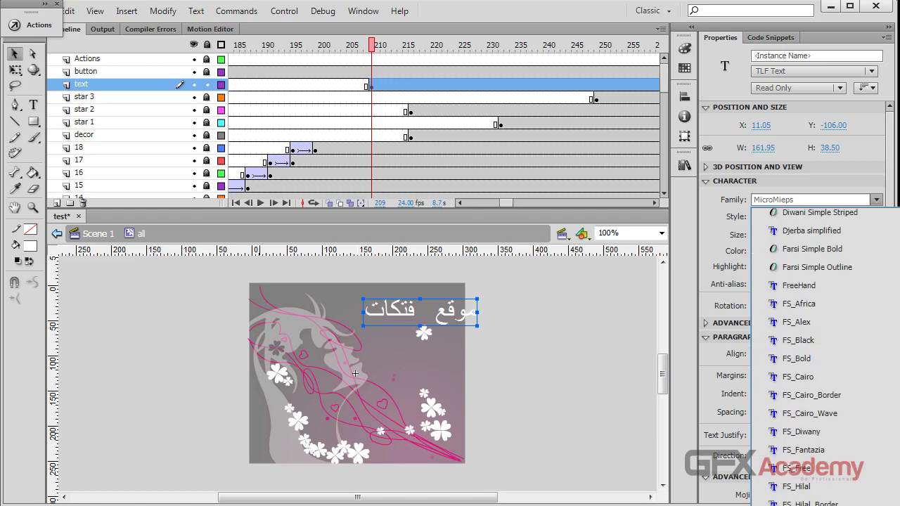
{"action": "scroll", "coordinate": [823, 351], "scroll_direction": "up", "scroll_amount": 9}
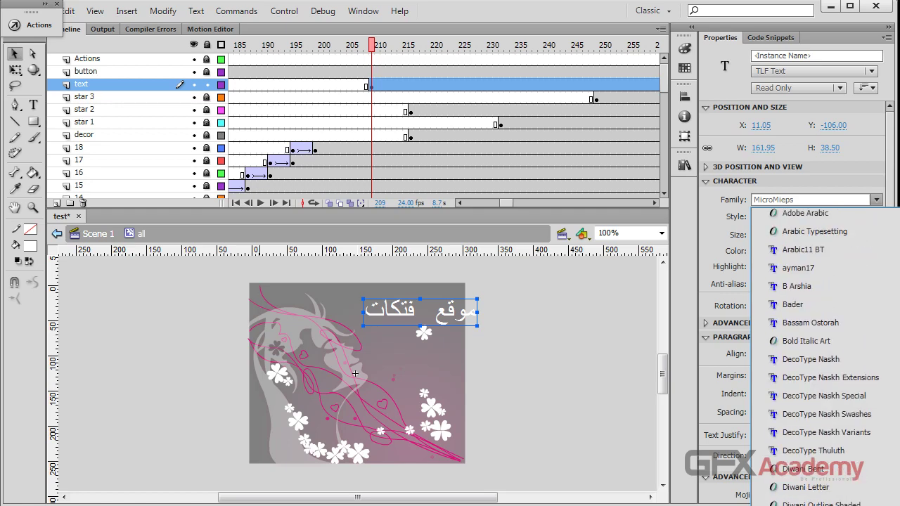
{"action": "scroll", "coordinate": [822, 352], "scroll_direction": "up", "scroll_amount": 4}
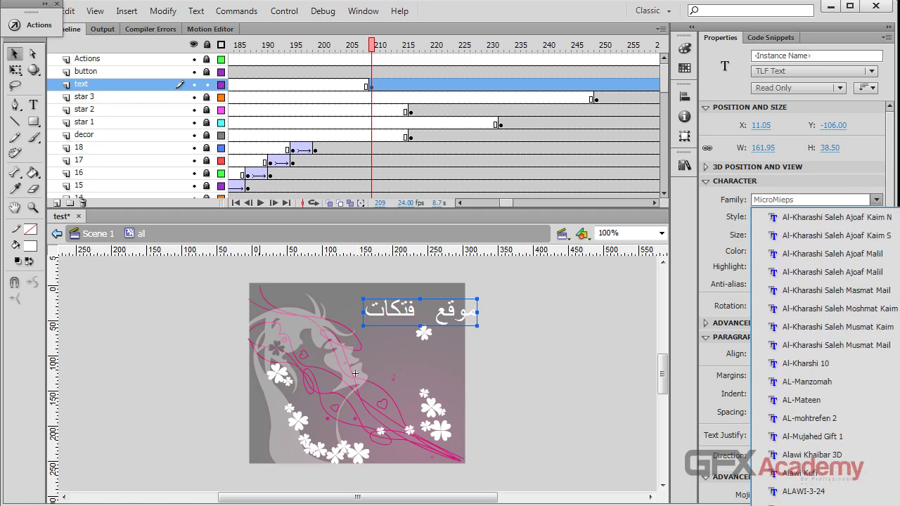
{"action": "scroll", "coordinate": [823, 351], "scroll_direction": "up", "scroll_amount": 8}
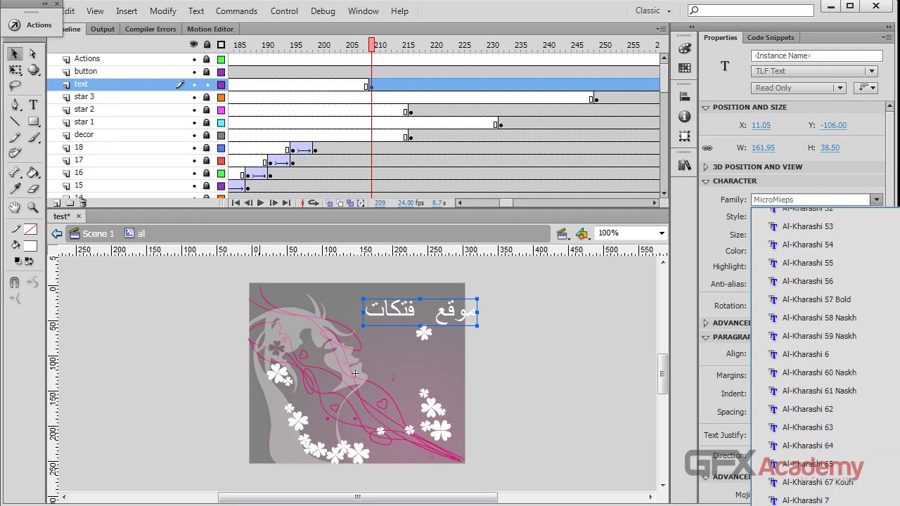
{"action": "scroll", "coordinate": [823, 351], "scroll_direction": "up", "scroll_amount": 15}
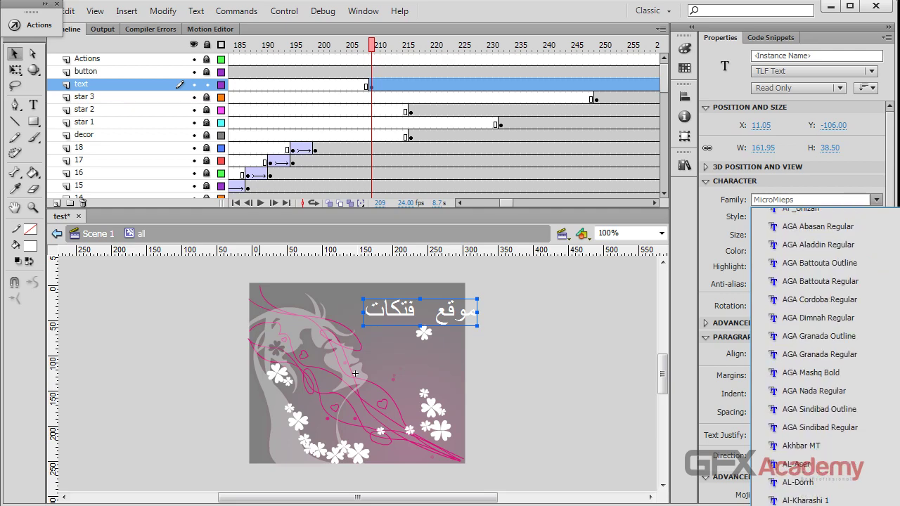
{"action": "scroll", "coordinate": [822, 336], "scroll_direction": "up", "scroll_amount": 15}
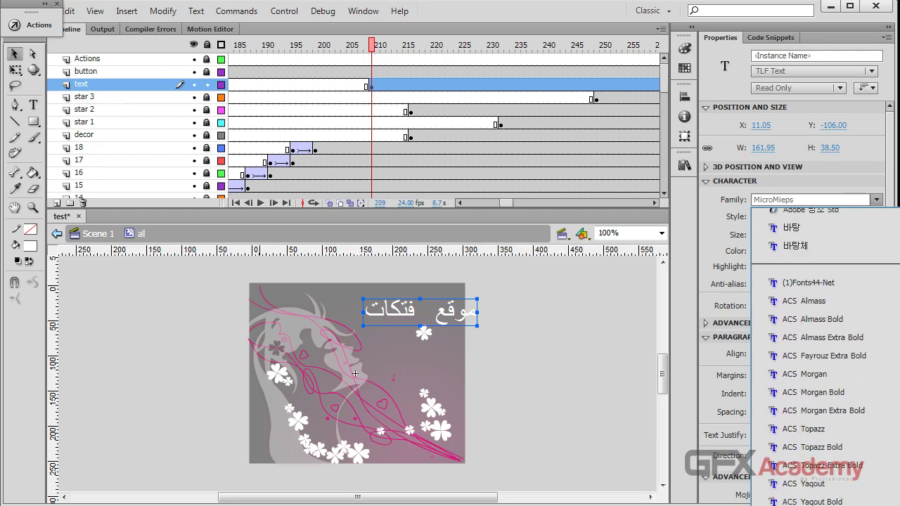
{"action": "left_click", "coordinate": [801, 408]}
{"action": "key", "text": "Down"}
{"action": "key", "text": "Down"}
{"action": "key", "text": "Down"}
{"action": "key", "text": "Down"}
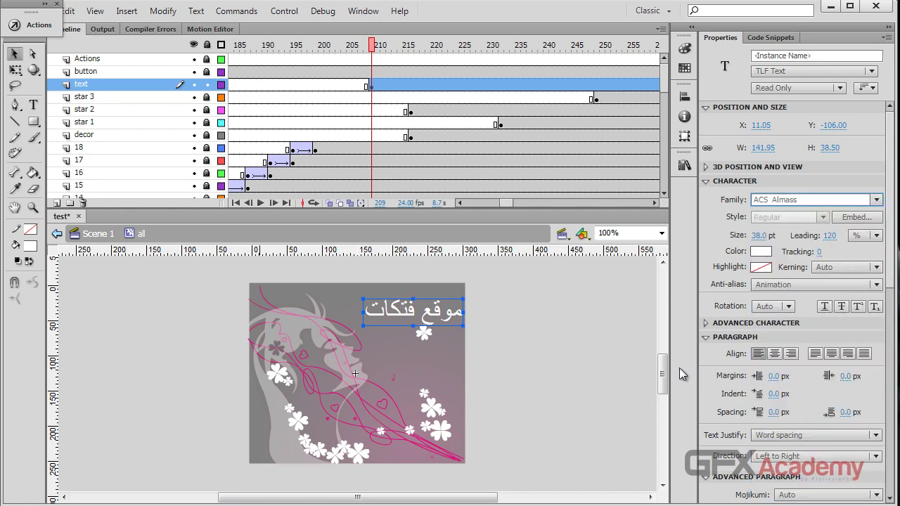
- Try the successive font families after ACS Almass on the text, ending on AF_Aseer
{"action": "key", "text": "Down"}
{"action": "key", "text": "Down"}
{"action": "key", "text": "Down"}
{"action": "key", "text": "Down"}
{"action": "key", "text": "Down"}
{"action": "key", "text": "Down"}
{"action": "key", "text": "Down"}
{"action": "key", "text": "Down"}
{"action": "key", "text": "Down"}
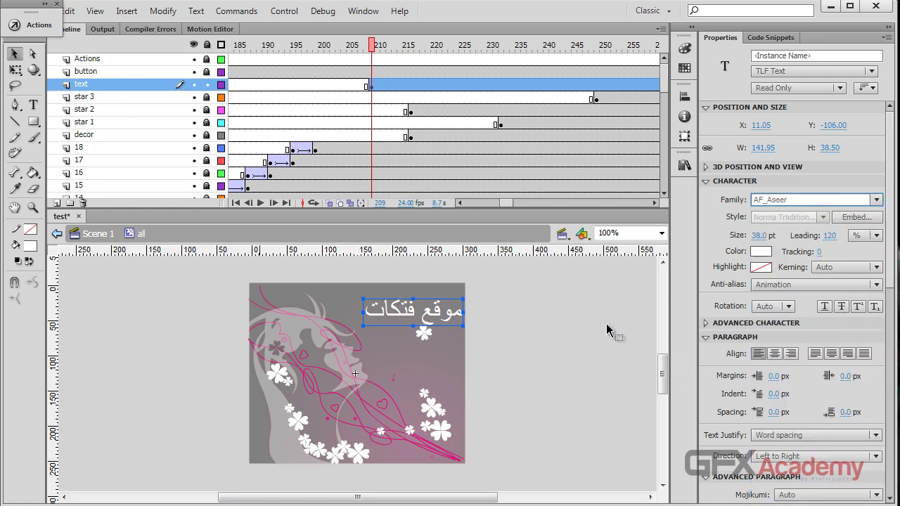
- Set the text's anti-aliasing to Use device fonts
{"action": "left_click", "coordinate": [875, 284]}
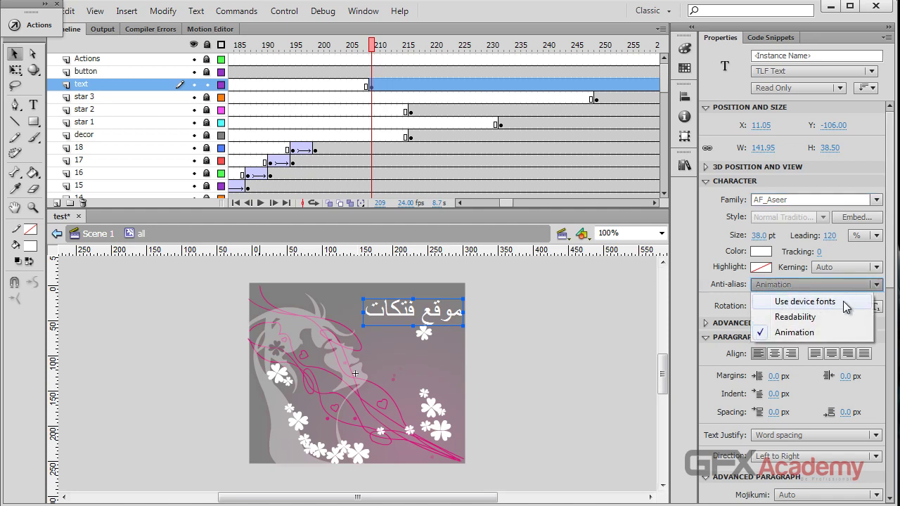
{"action": "left_click", "coordinate": [766, 301]}
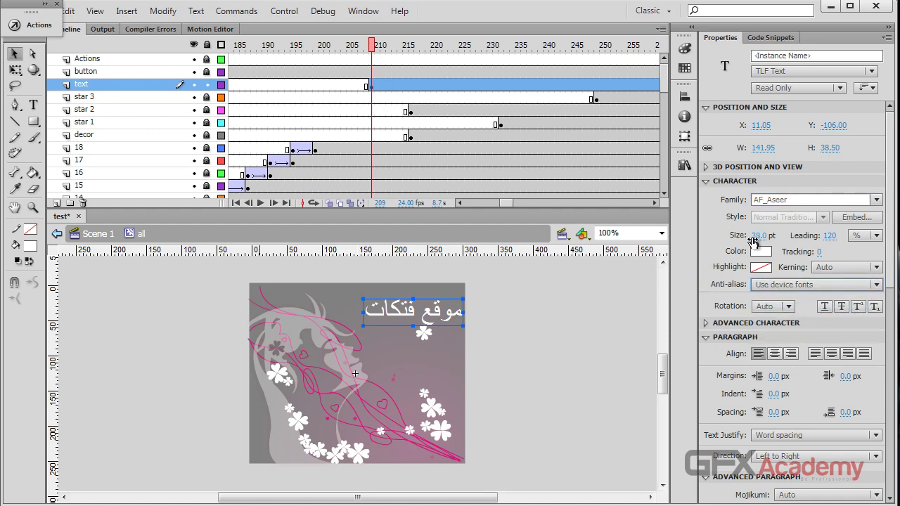
- Try the successive font families after AF_Aseer on the text, through AGA Aladdin Regular to Akhbar MT
{"action": "left_click", "coordinate": [774, 201]}
{"action": "key", "text": "Down"}
{"action": "key", "text": "Down"}
{"action": "key", "text": "Down"}
{"action": "key", "text": "Down"}
{"action": "key", "text": "Down"}
{"action": "key", "text": "Down"}
{"action": "key", "text": "Down"}
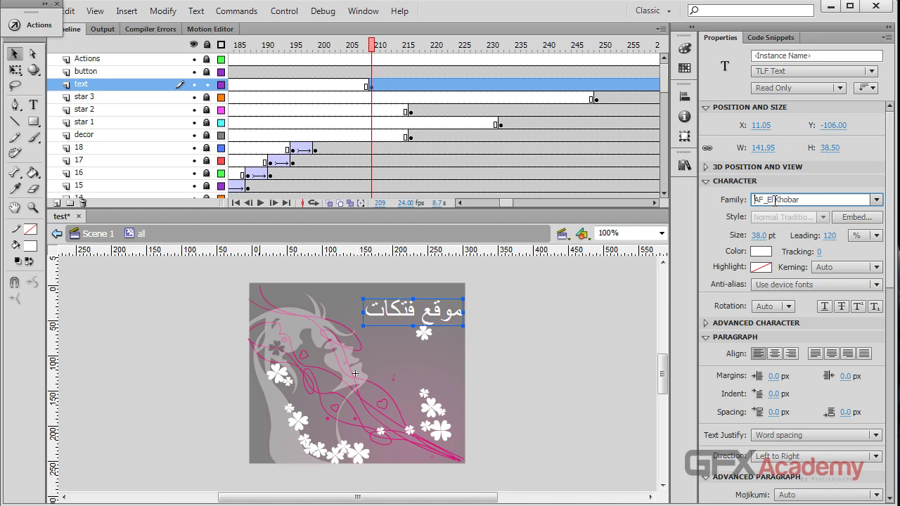
{"action": "key", "text": "Down"}
{"action": "key", "text": "Down"}
{"action": "key", "text": "Down"}
{"action": "key", "text": "Down"}
{"action": "key", "text": "Down"}
{"action": "key", "text": "Down"}
{"action": "key", "text": "Down"}
{"action": "key", "text": "Down"}
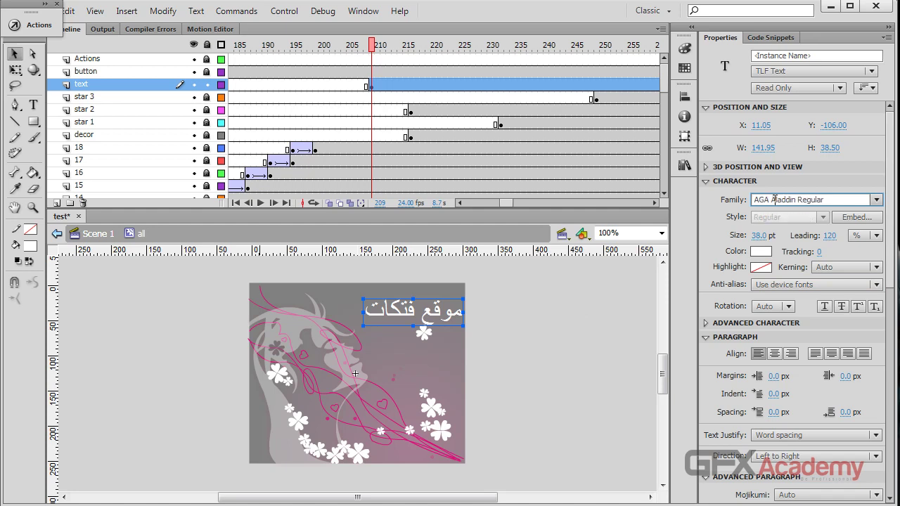
{"action": "key", "text": "Down"}
{"action": "key", "text": "Down"}
{"action": "key", "text": "Down"}
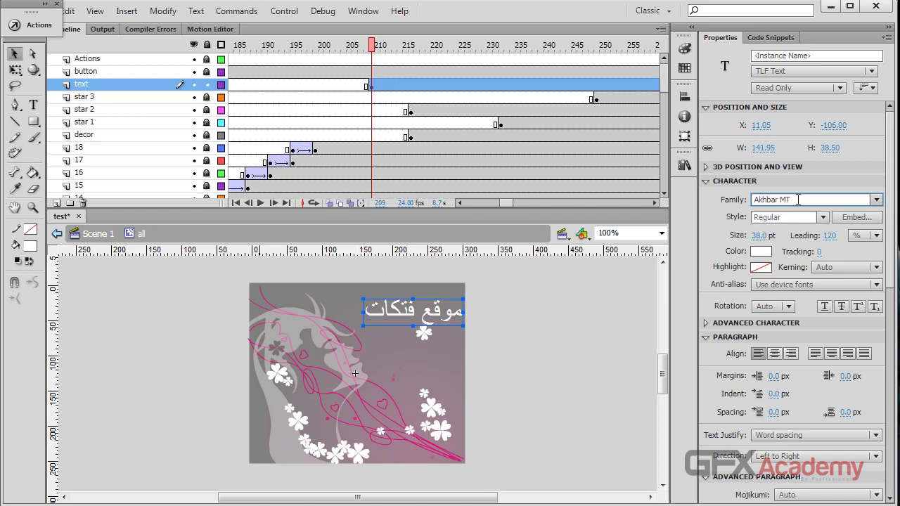
- Try the Al-Kharashi 24 font family and the ones following it up to Al-Kharashi 37 on the text
{"action": "left_click", "coordinate": [877, 199]}
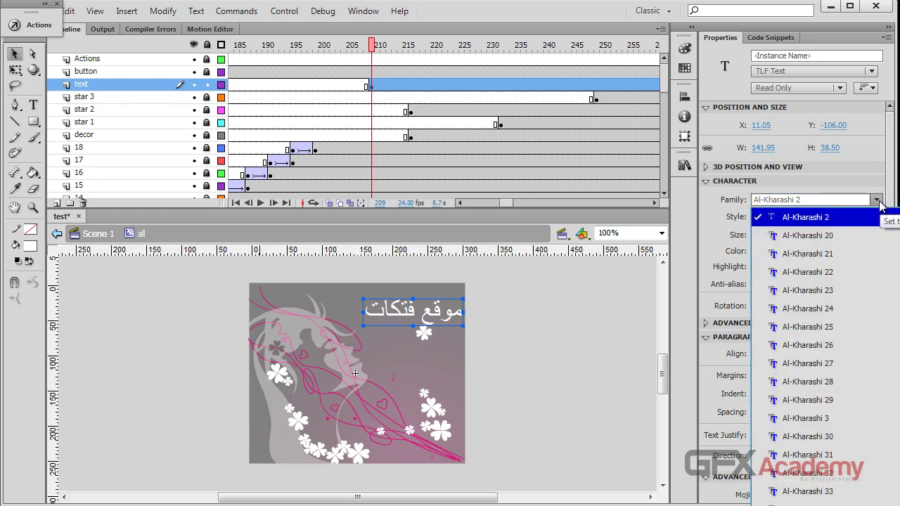
{"action": "left_click", "coordinate": [809, 307]}
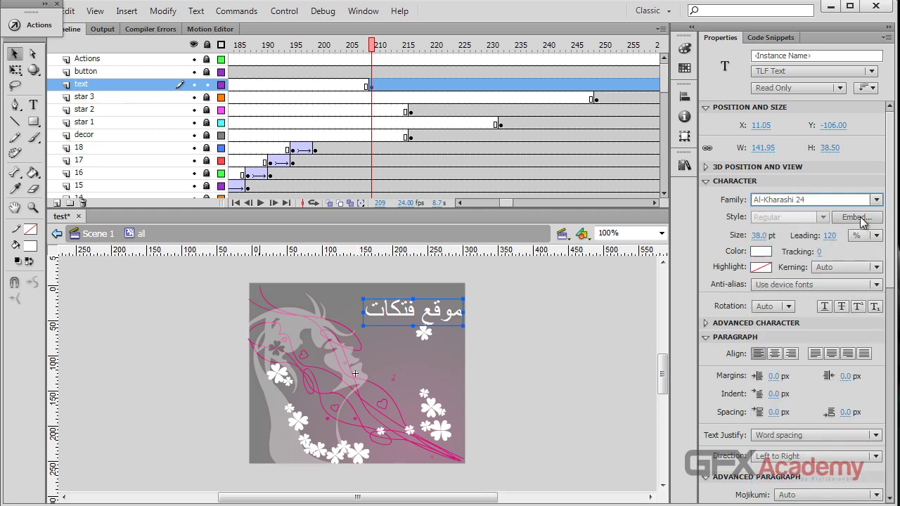
{"action": "key", "text": "Down"}
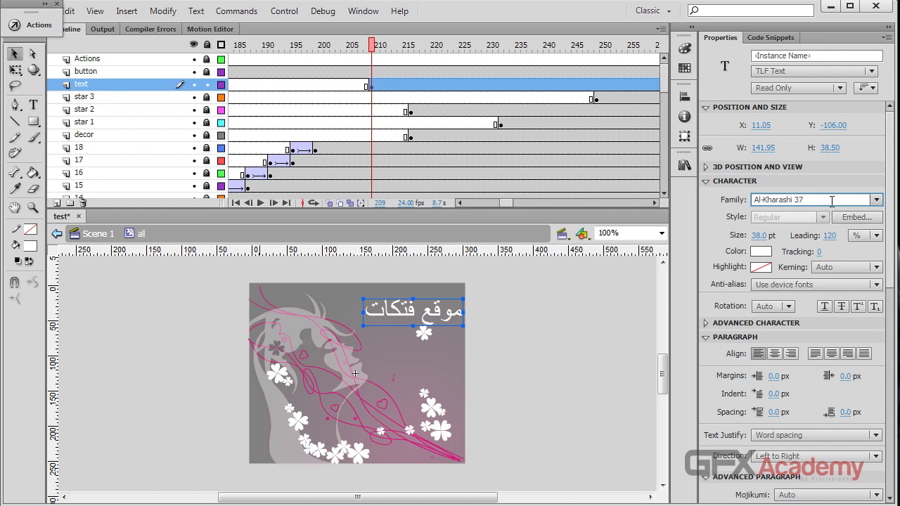
- Try the font families after Al-Kharashi 37 on the text, through Al-Kharashi 51 to Al-Kharashi Saleh Ajoaf Kaim N
{"action": "left_click", "coordinate": [876, 199]}
{"action": "key", "text": "Down"}
{"action": "key", "text": "Down"}
{"action": "key", "text": "Down"}
{"action": "key", "text": "Down"}
{"action": "key", "text": "Down"}
{"action": "key", "text": "Down"}
{"action": "key", "text": "Down"}
{"action": "key", "text": "Down"}
{"action": "key", "text": "Down"}
{"action": "key", "text": "Down"}
{"action": "key", "text": "Down"}
{"action": "key", "text": "Down"}
{"action": "key", "text": "Down"}
{"action": "key", "text": "Down"}
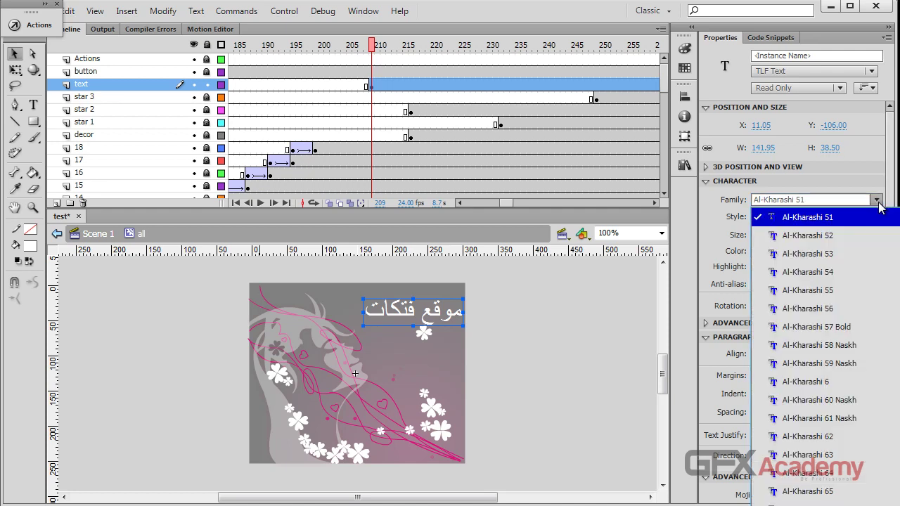
{"action": "key", "text": "Down"}
{"action": "key", "text": "Down"}
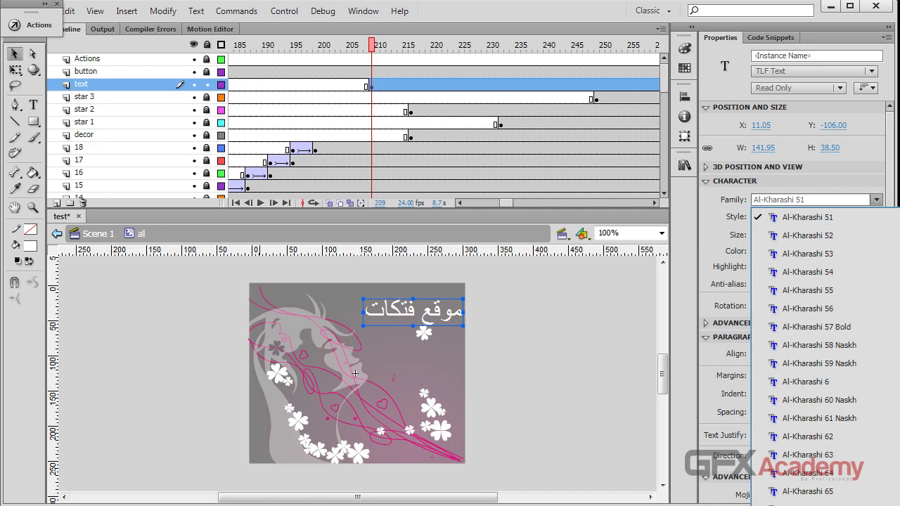
{"action": "key", "text": "Return"}
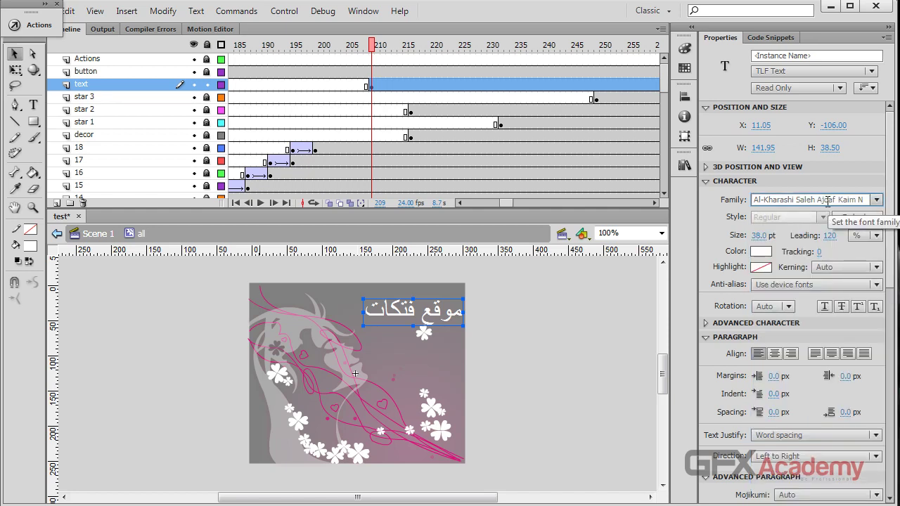
- Try the further font families after Al-Kharashi Saleh Ajoaf Kaim N on the text, ending on Diwani Bent
{"action": "key", "text": "Down"}
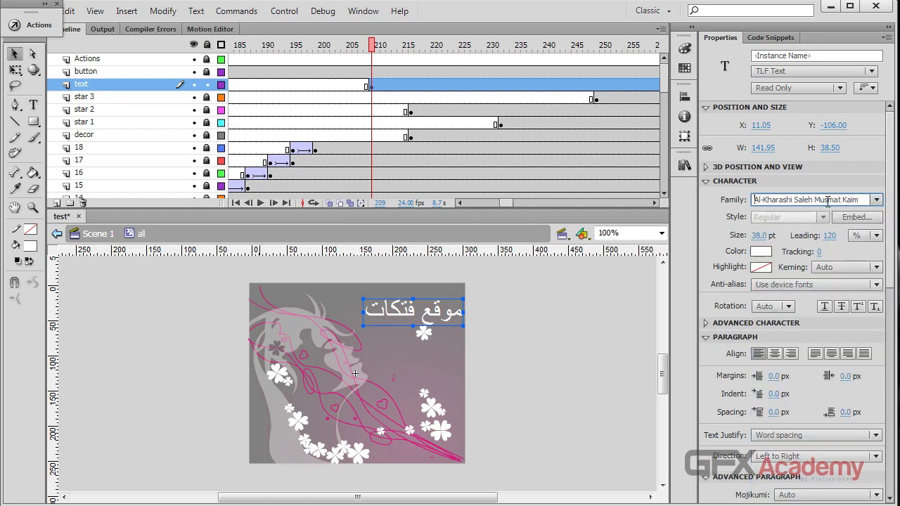
{"action": "key", "text": "Down"}
{"action": "key", "text": "Down"}
{"action": "key", "text": "Down"}
{"action": "key", "text": "Down"}
{"action": "key", "text": "Down"}
{"action": "key", "text": "Down"}
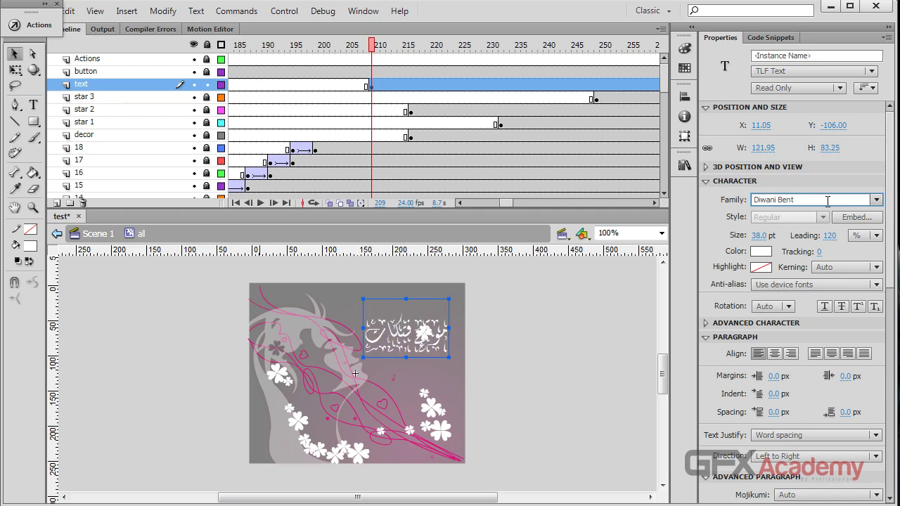
- Set the text's font family to Farsi Simple Bold and move the text up into the artwork's upper-right corner
{"action": "key", "text": "Down"}
{"action": "key", "text": "Down"}
{"action": "key", "text": "Down"}
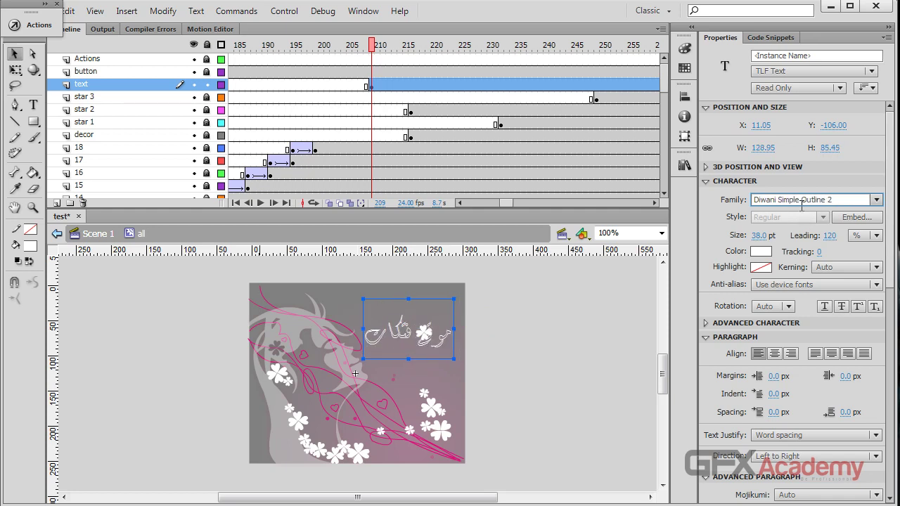
{"action": "key", "text": "Down"}
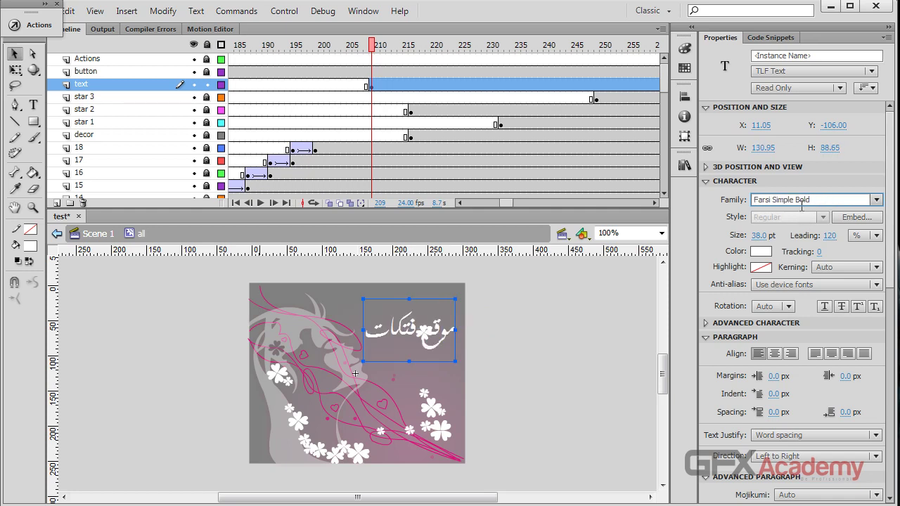
{"action": "left_click_drag", "start_coordinate": [378, 337], "coordinate": [386, 312]}
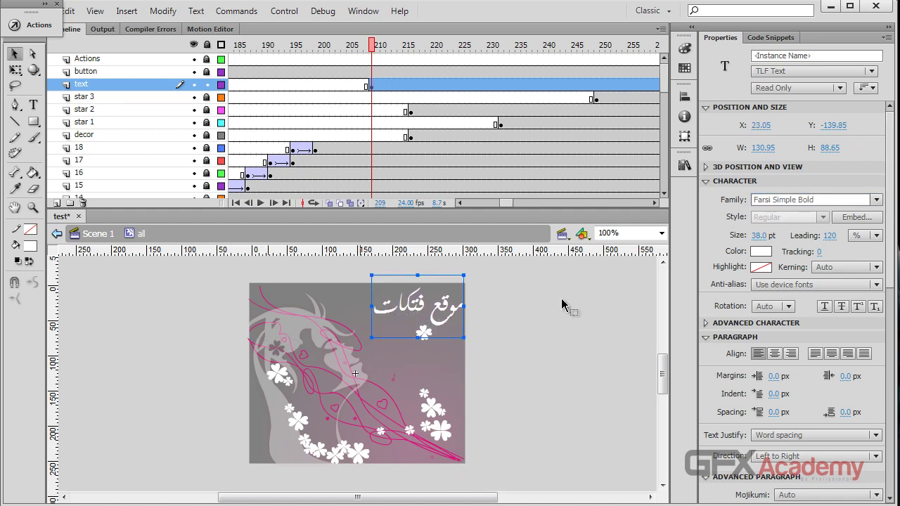
- Try the FreeHand font family on the text, then restore Farsi Simple Bold
{"action": "left_click", "coordinate": [836, 200]}
{"action": "key", "text": "Down"}
{"action": "key", "text": "Down"}
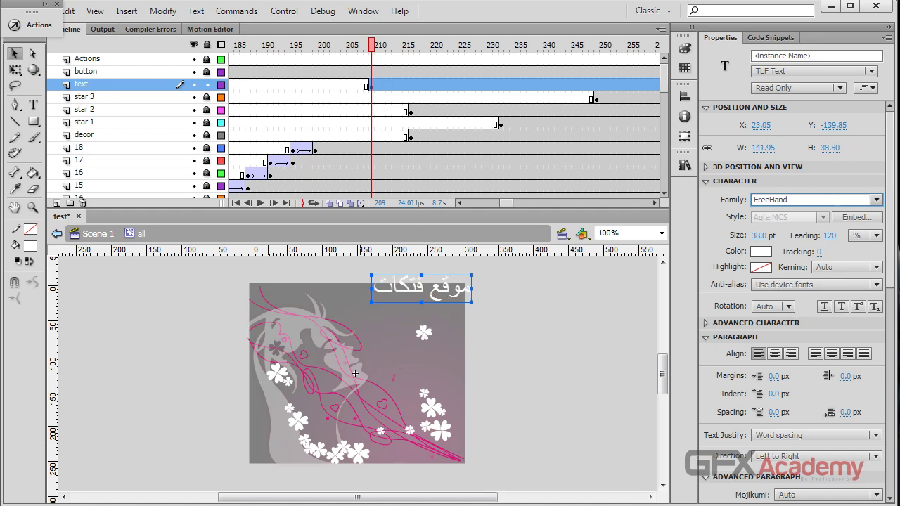
{"action": "key", "text": "Up"}
{"action": "key", "text": "Up"}
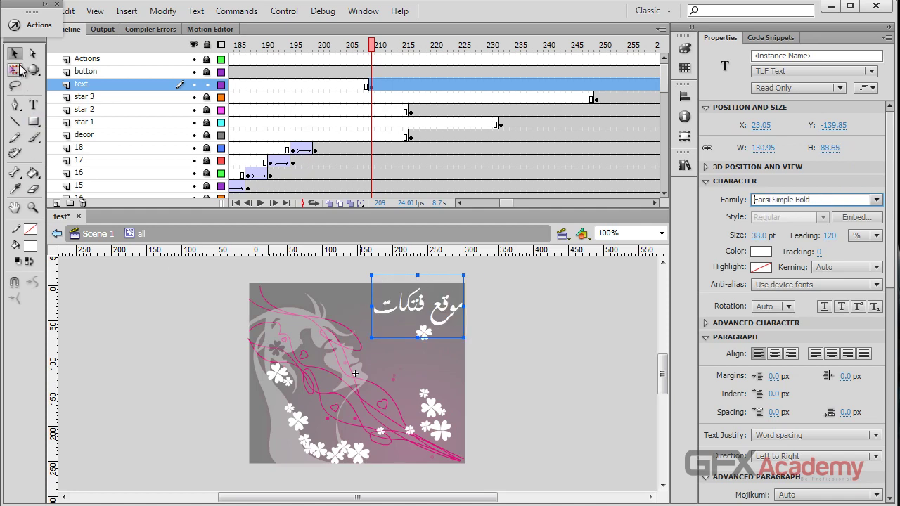
- Nudge the text slightly inward from the artwork's right edge, to about X 19, Y -138, and deselect it
{"action": "left_click_drag", "start_coordinate": [411, 314], "coordinate": [414, 311]}
{"action": "left_click", "coordinate": [554, 320]}
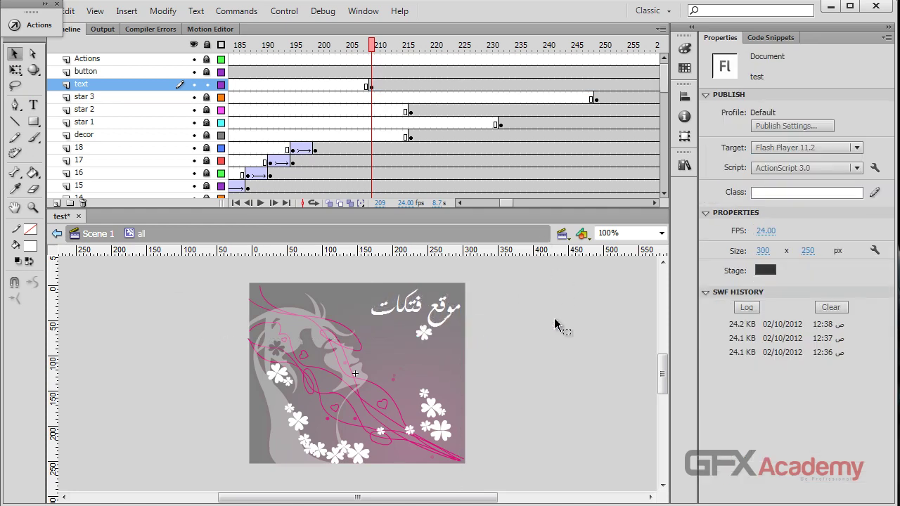
- Try breaking apart the text "موقع فتكات" into drawing objects, then undo the break
{"action": "left_click", "coordinate": [384, 306]}
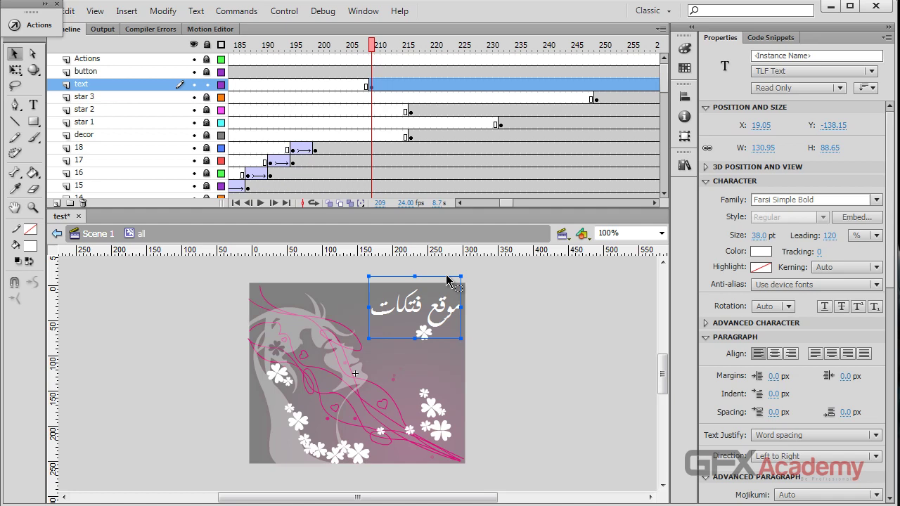
{"action": "key", "text": "ctrl+b"}
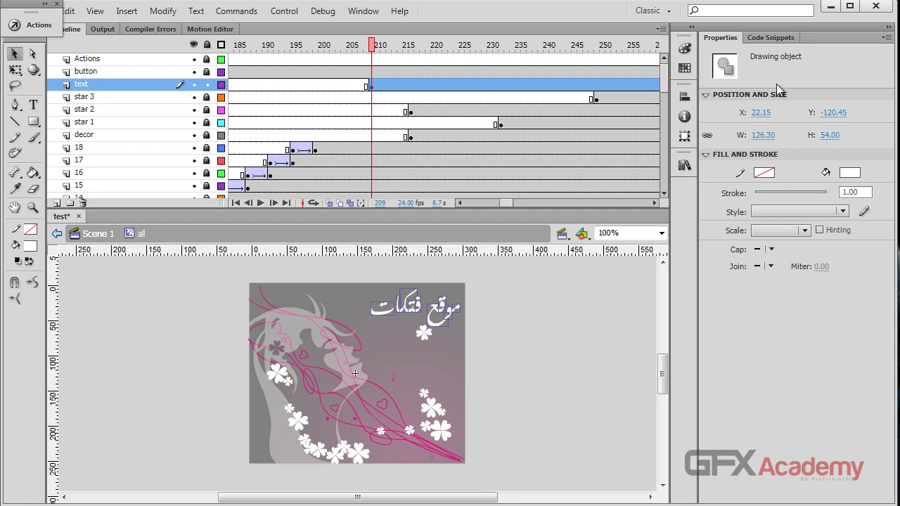
{"action": "key", "text": "ctrl+z"}
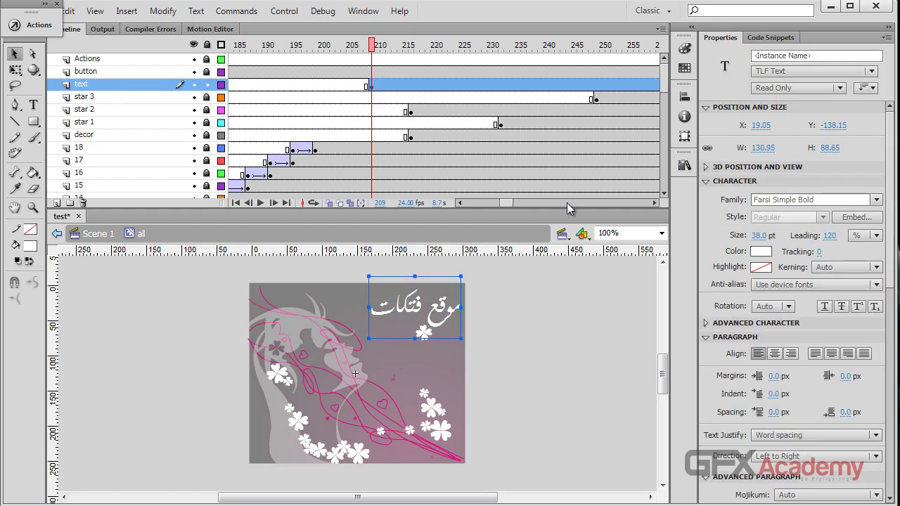
- Test the movie with the text still live, and close the preview
{"action": "left_click", "coordinate": [570, 319]}
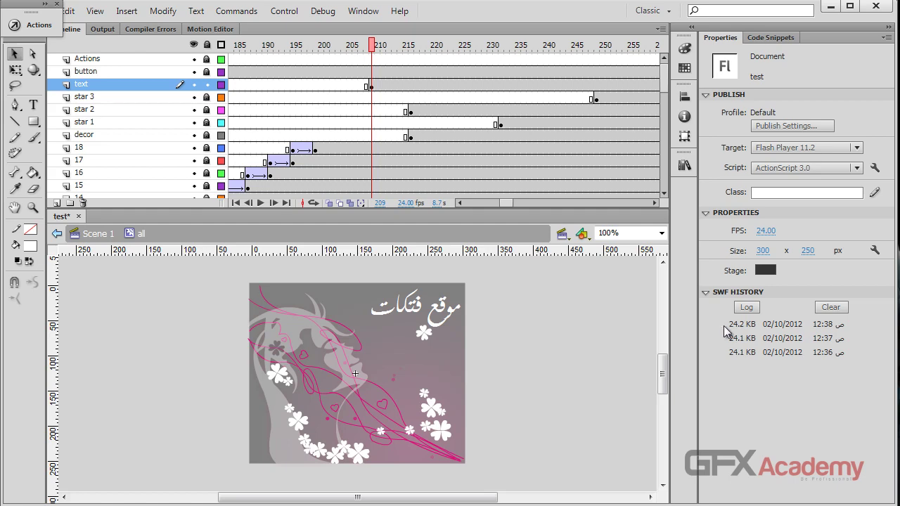
{"action": "left_click", "coordinate": [464, 312]}
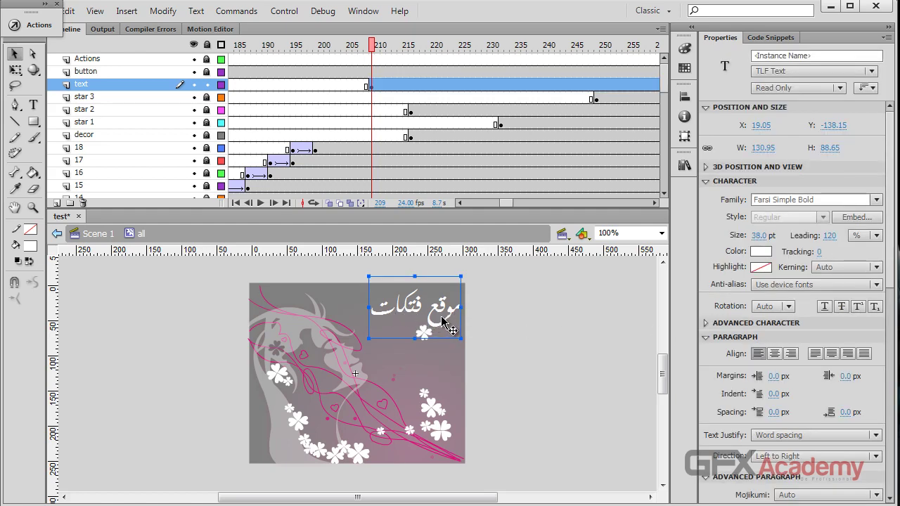
{"action": "left_click", "coordinate": [520, 307]}
{"action": "key", "text": "ctrl+Return"}
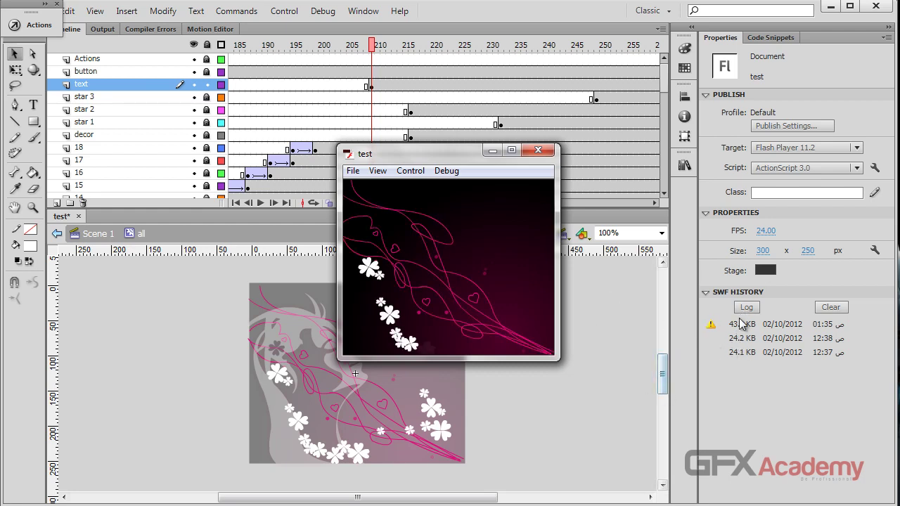
{"action": "left_click", "coordinate": [537, 150]}
- Break apart the text "موقع فتكات" into drawing objects, test the movie, and close the preview
{"action": "left_click", "coordinate": [420, 307]}
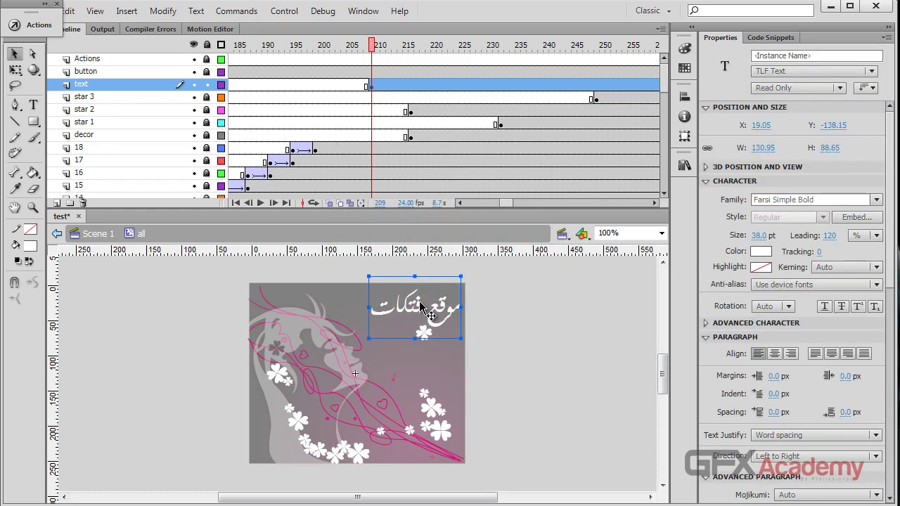
{"action": "key", "text": "ctrl+b"}
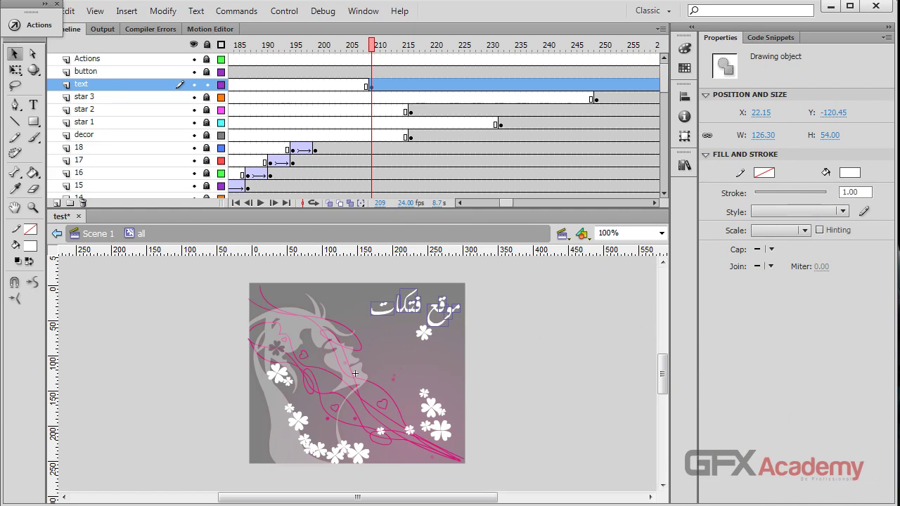
{"action": "key", "text": "ctrl+Return"}
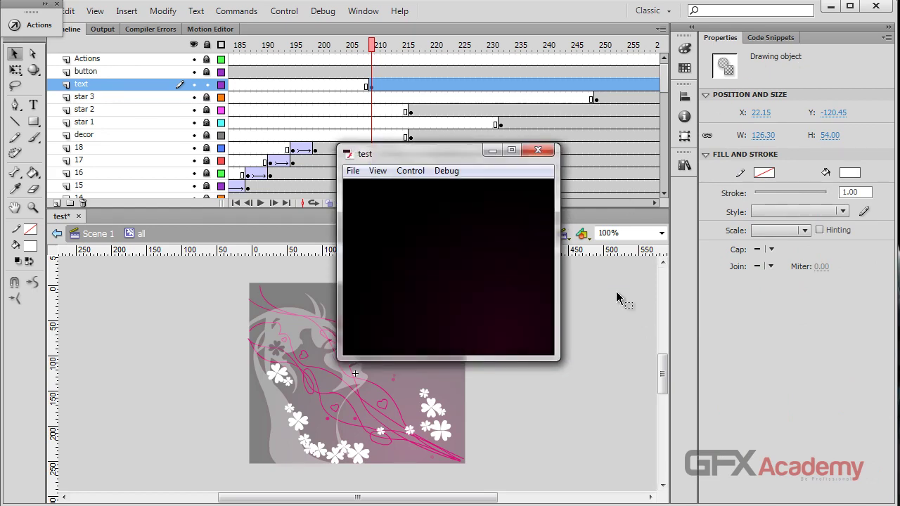
{"action": "left_click", "coordinate": [538, 151]}
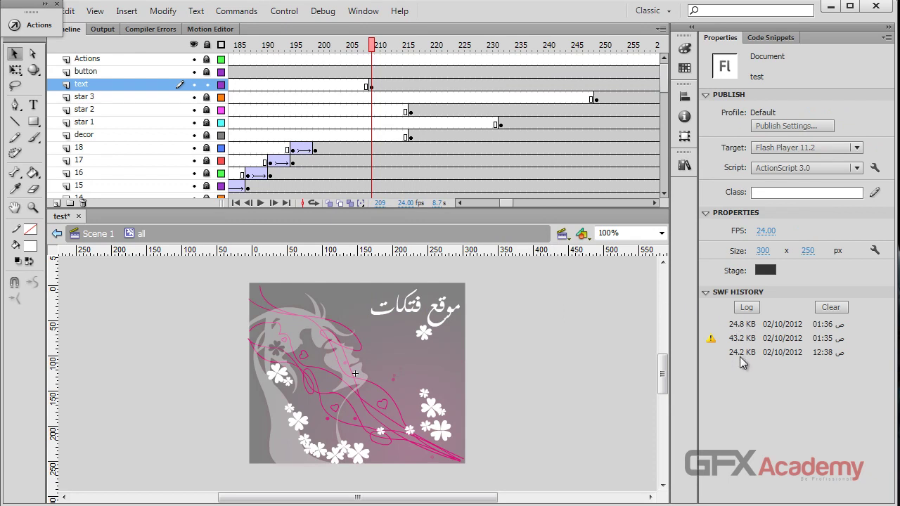
- Break the lettering's drawing objects apart into plain shapes, test the movie, and close the preview
{"action": "mouse_move", "coordinate": [478, 281]}
{"action": "left_mouse_down"}
{"action": "mouse_move", "coordinate": [417, 336]}
{"action": "mouse_move", "coordinate": [358, 345]}
{"action": "mouse_move", "coordinate": [365, 346]}
{"action": "left_mouse_up"}
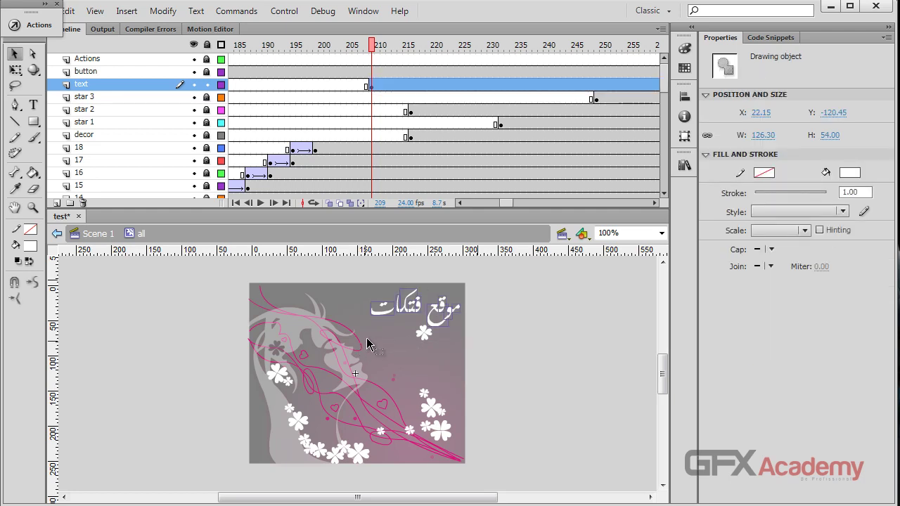
{"action": "key", "text": "ctrl+b"}
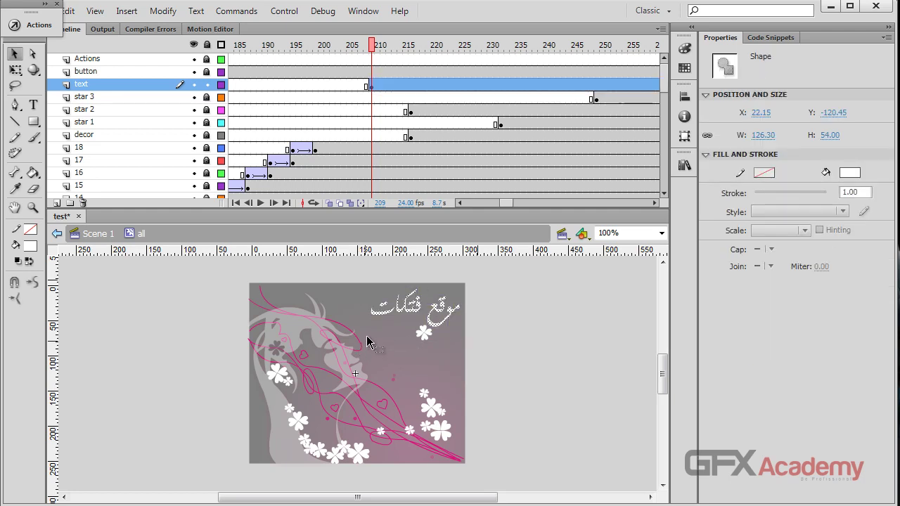
{"action": "key", "text": "ctrl+Return"}
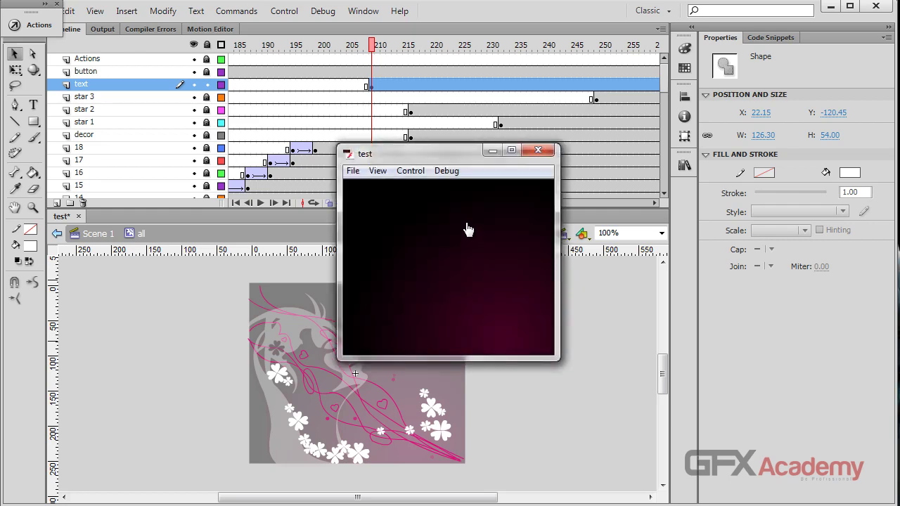
{"action": "left_click", "coordinate": [541, 151]}
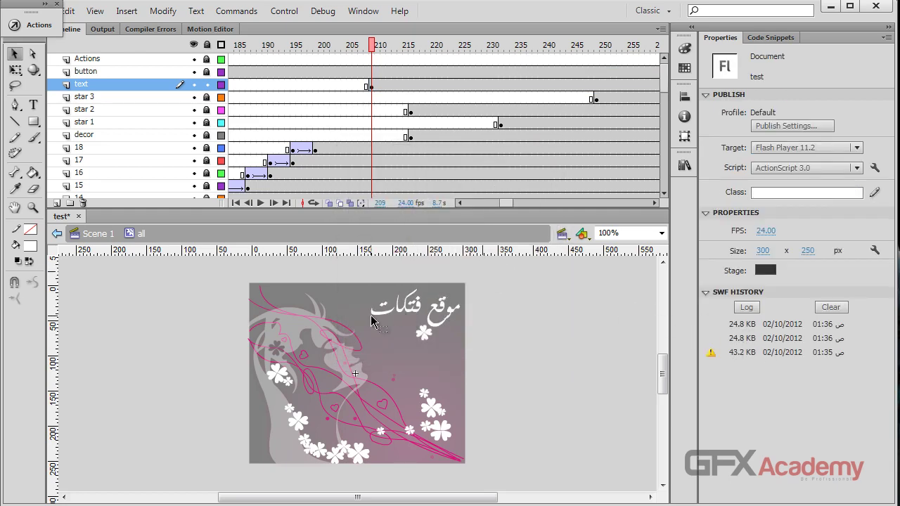
- Convert all the lettering shapes into a Movie Clip symbol named "موقع فتكات"
{"action": "left_click_drag", "start_coordinate": [483, 271], "coordinate": [363, 325]}
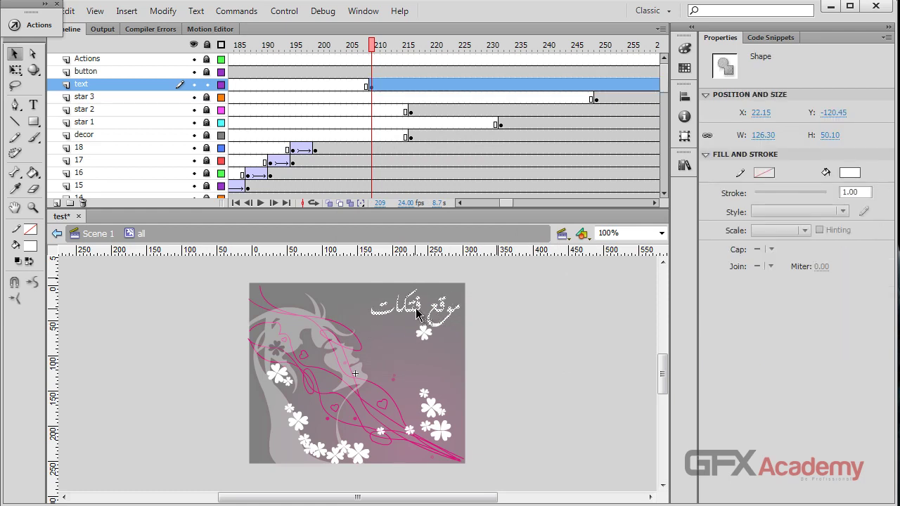
{"action": "left_click", "coordinate": [374, 330]}
{"action": "key", "text": "F8"}
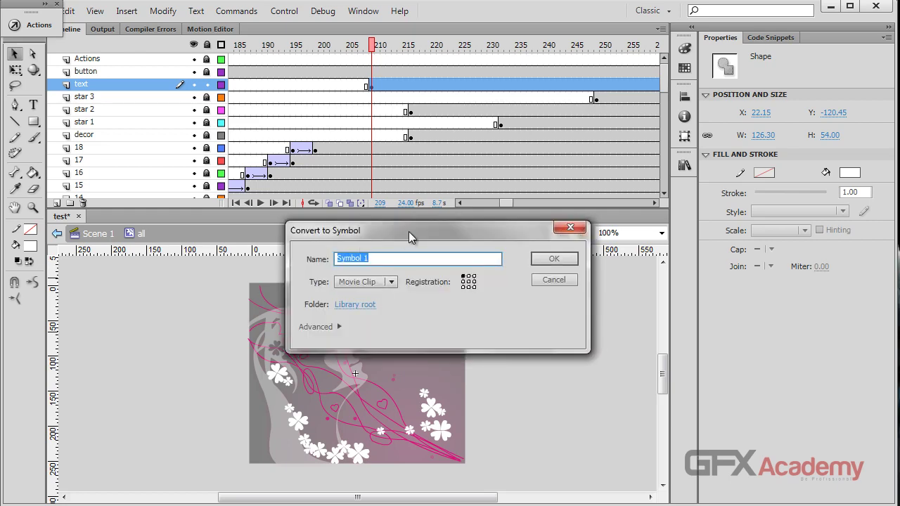
{"action": "left_click_drag", "start_coordinate": [408, 231], "coordinate": [602, 340]}
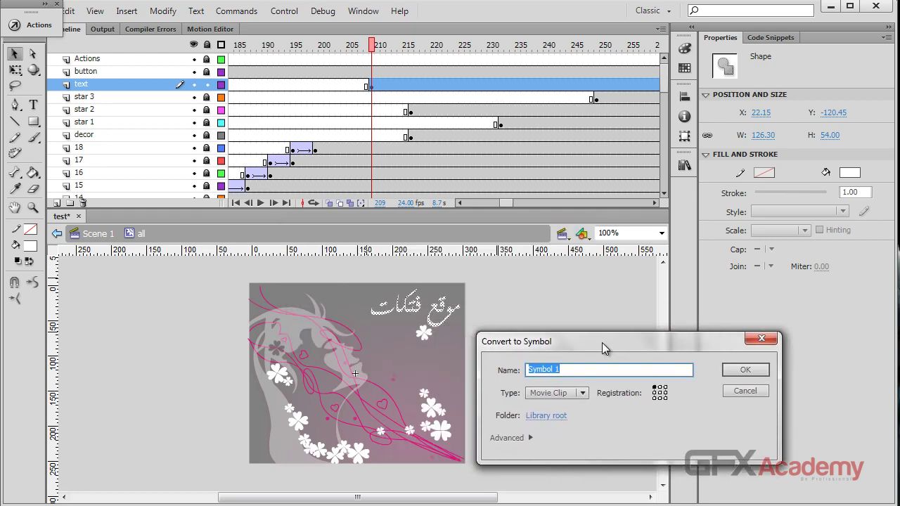
{"action": "type", "text": "l,ru tj;h;"}
{"action": "key", "text": "BackSpace"}
{"action": "key", "text": "BackSpace"}
{"action": "key", "text": "BackSpace"}
{"action": "key", "text": "BackSpace"}
{"action": "key", "text": "BackSpace"}
{"action": "key", "text": "BackSpace"}
{"action": "key", "text": "BackSpace"}
{"action": "key", "text": "BackSpace"}
{"action": "key", "text": "BackSpace"}
{"action": "key", "text": "BackSpace"}
{"action": "type", "text": "موقع فتكات"}
{"action": "key", "text": "Return"}
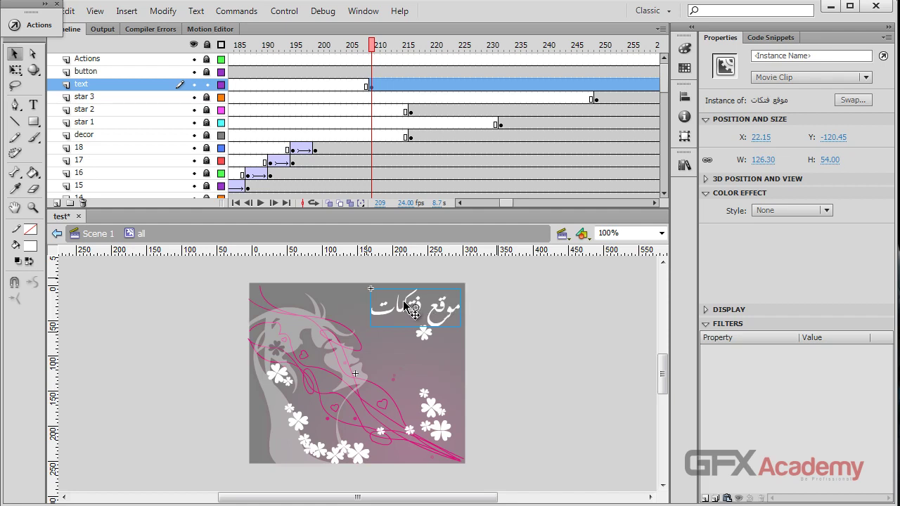
- Set the lettering symbol's width to 115 and move it slightly inward to about X 28, Y -119
{"action": "key", "text": "q"}
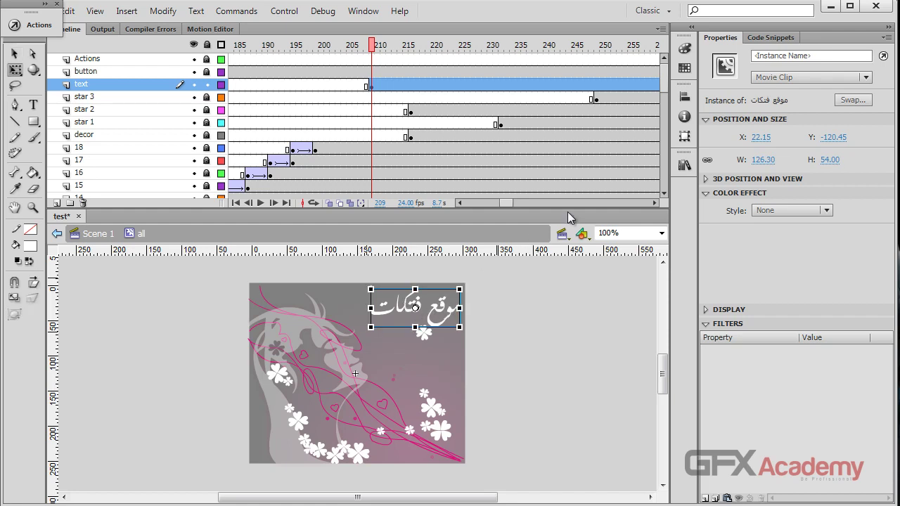
{"action": "left_click", "coordinate": [767, 159]}
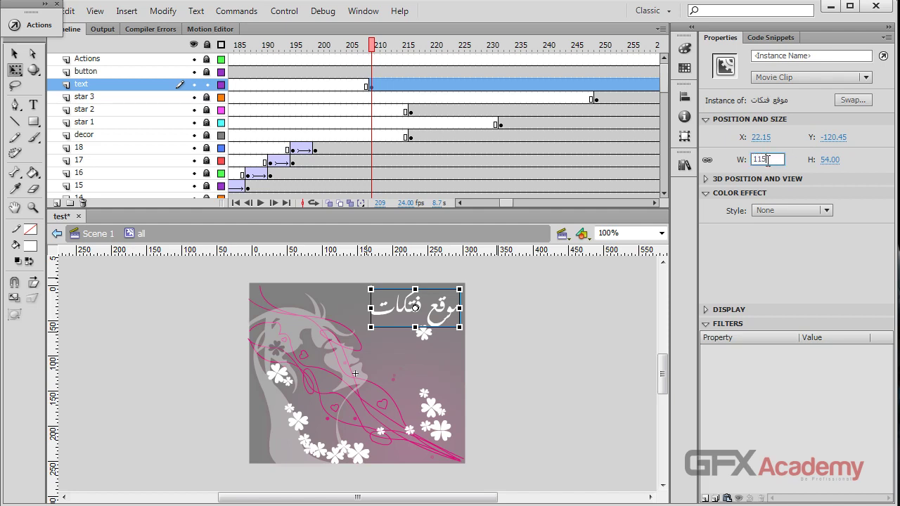
{"action": "key", "text": "Return"}
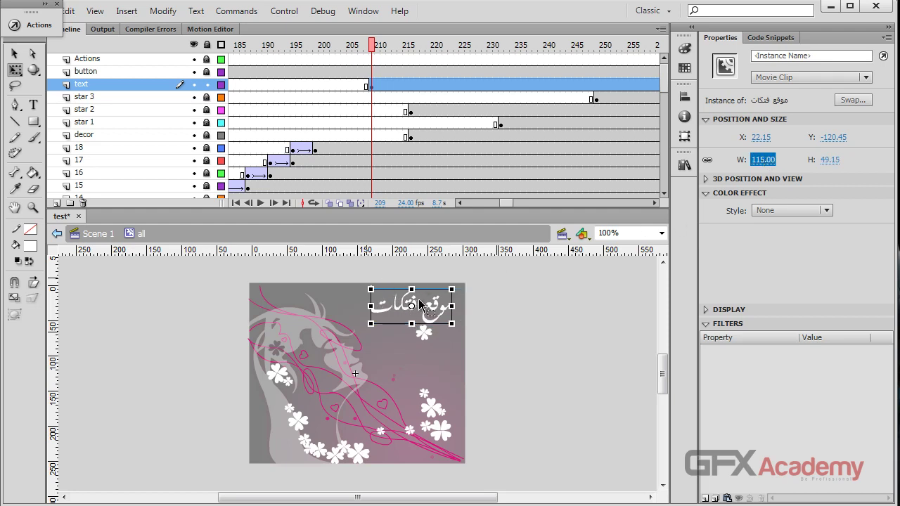
{"action": "key", "text": "v"}
{"action": "left_click_drag", "start_coordinate": [434, 313], "coordinate": [438, 313]}
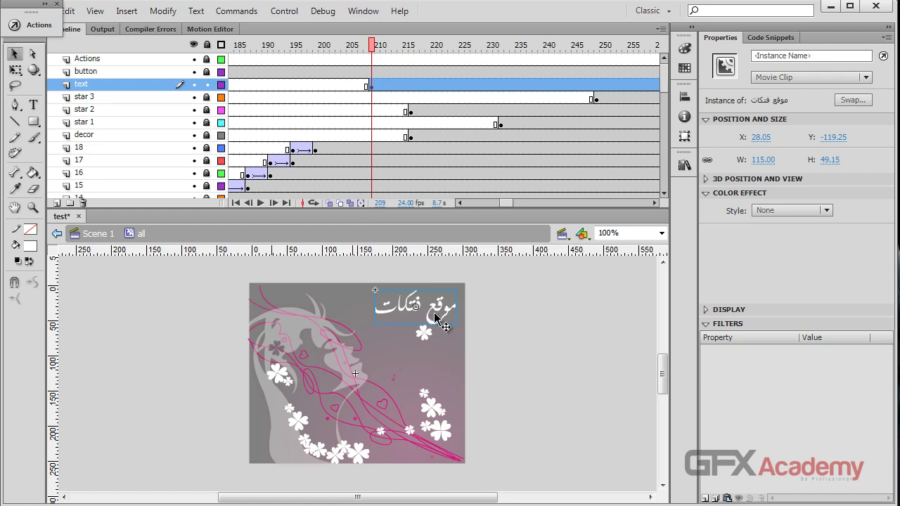
- Add a Bevel filter to the lettering symbol and set its shadow colour to purple, RGB 104, 52, 124
{"action": "left_click", "coordinate": [706, 499]}
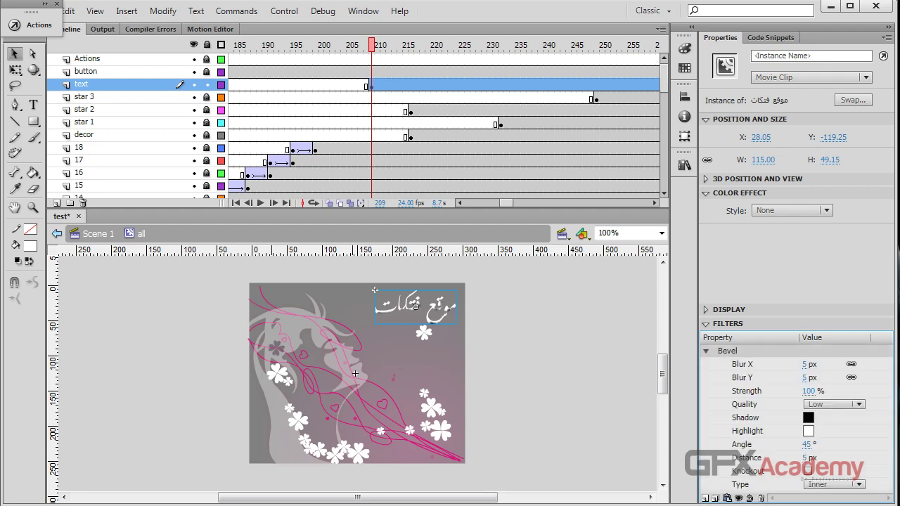
{"action": "left_click", "coordinate": [809, 418]}
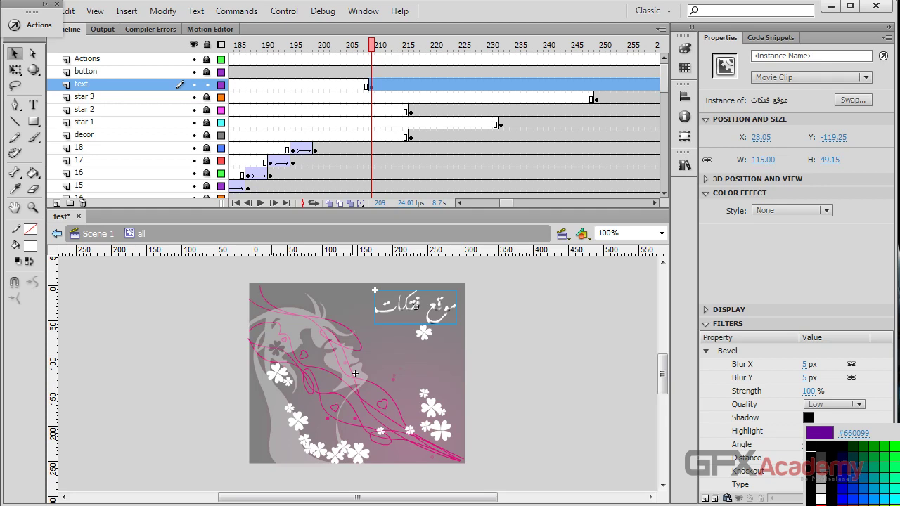
{"action": "left_click", "coordinate": [896, 432]}
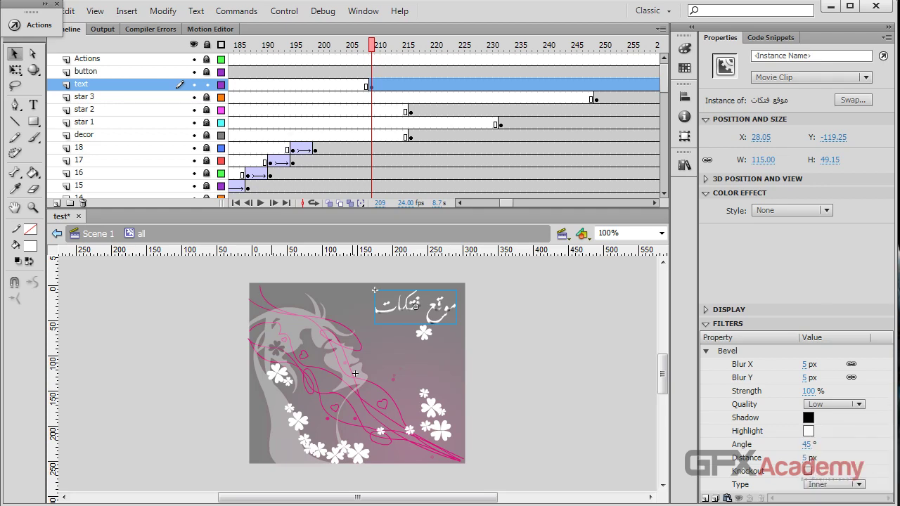
{"action": "left_click_drag", "start_coordinate": [509, 154], "coordinate": [559, 117]}
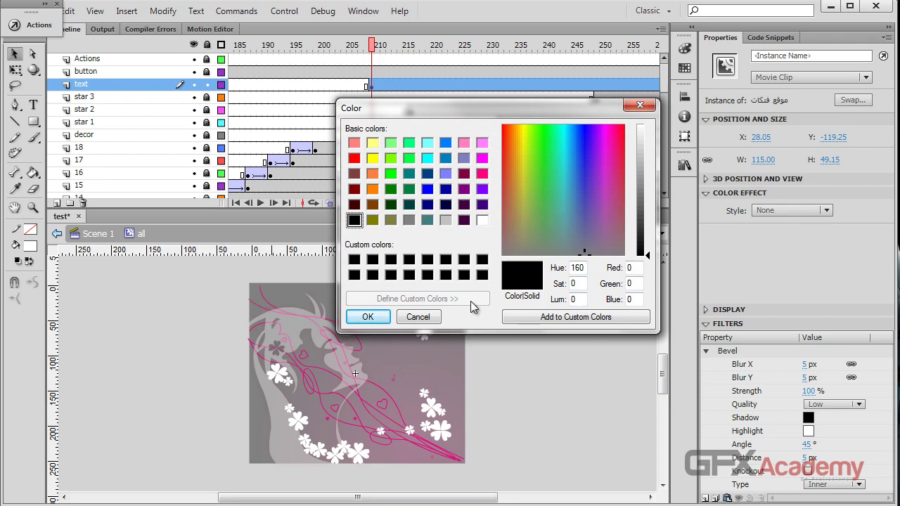
{"action": "left_click_drag", "start_coordinate": [604, 208], "coordinate": [608, 183]}
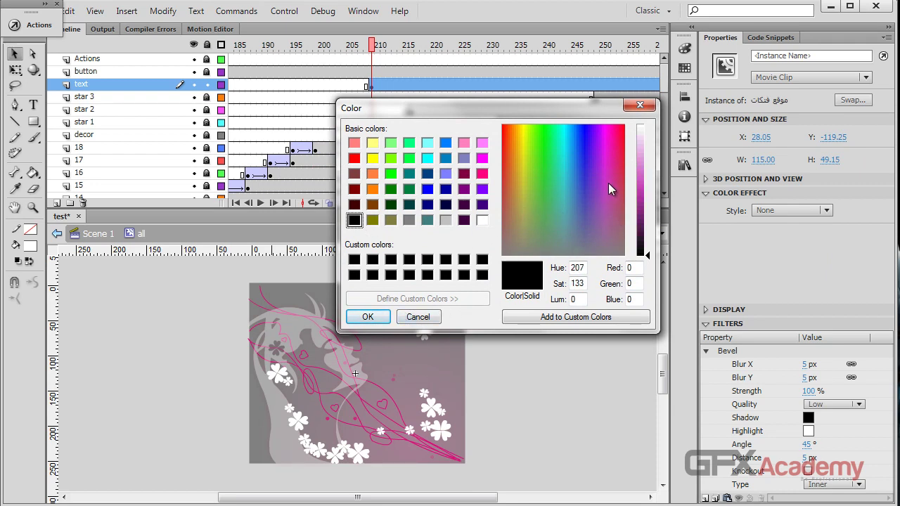
{"action": "left_click", "coordinate": [599, 202]}
{"action": "left_click", "coordinate": [644, 211]}
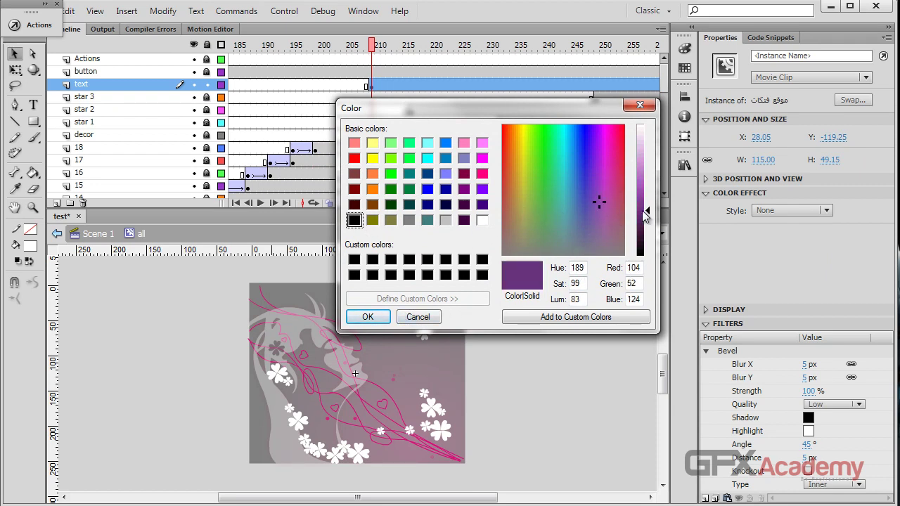
{"action": "left_click", "coordinate": [367, 317]}
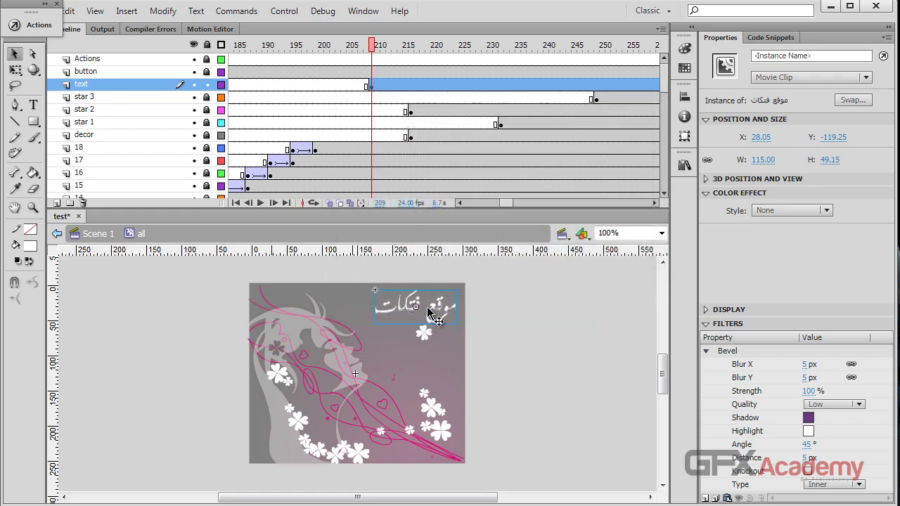
- Set the lettering's bevel distance to 1 px and deselect the symbol
{"action": "left_click", "coordinate": [806, 457]}
{"action": "type", "text": "1"}
{"action": "key", "text": "Return"}
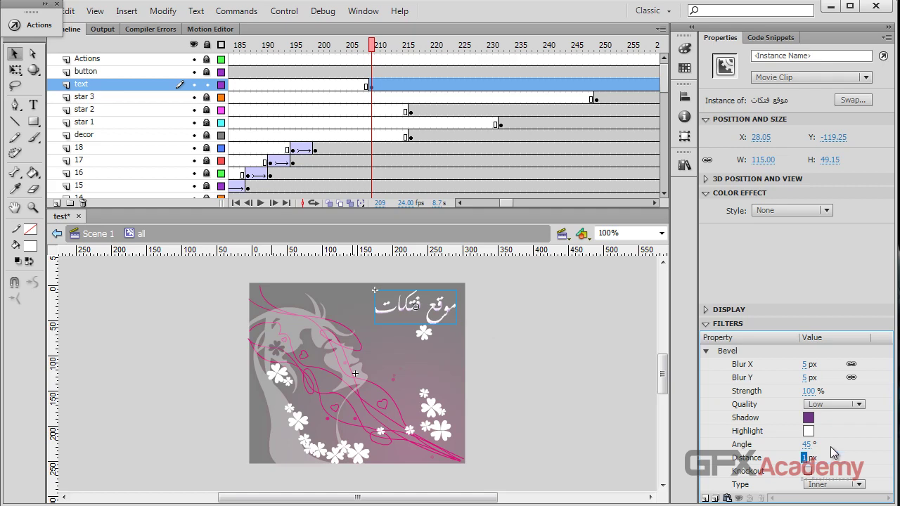
{"action": "left_click", "coordinate": [528, 336]}
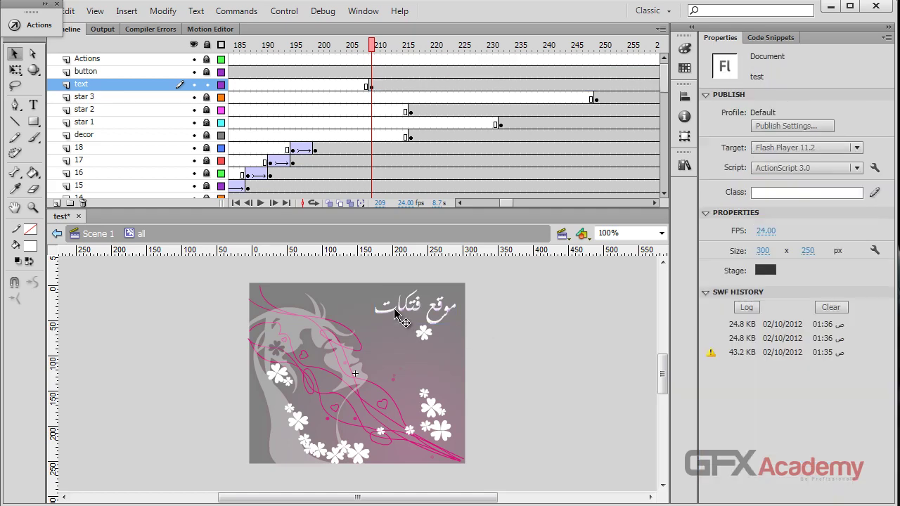
- Set the lettering's bevel quality to Medium, then test the movie and close the preview
{"action": "key", "text": "ctrl+z"}
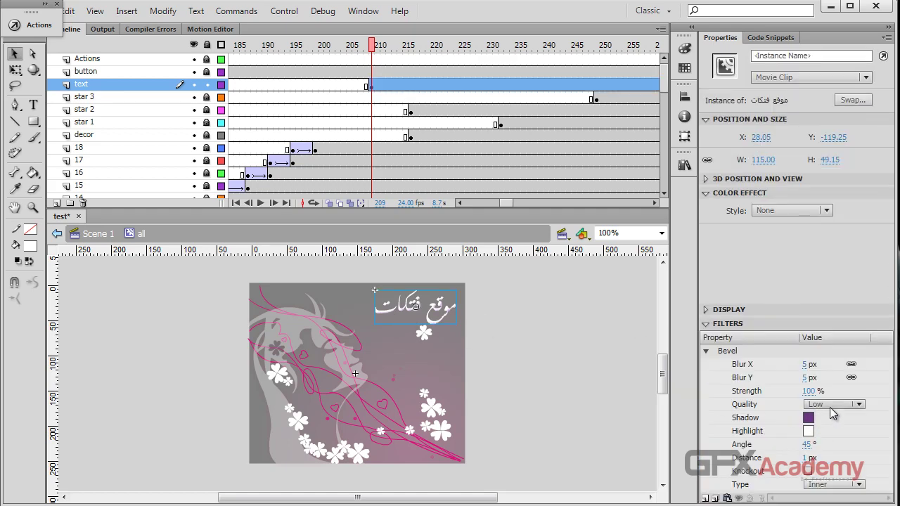
{"action": "left_click", "coordinate": [859, 407]}
{"action": "left_click", "coordinate": [846, 431]}
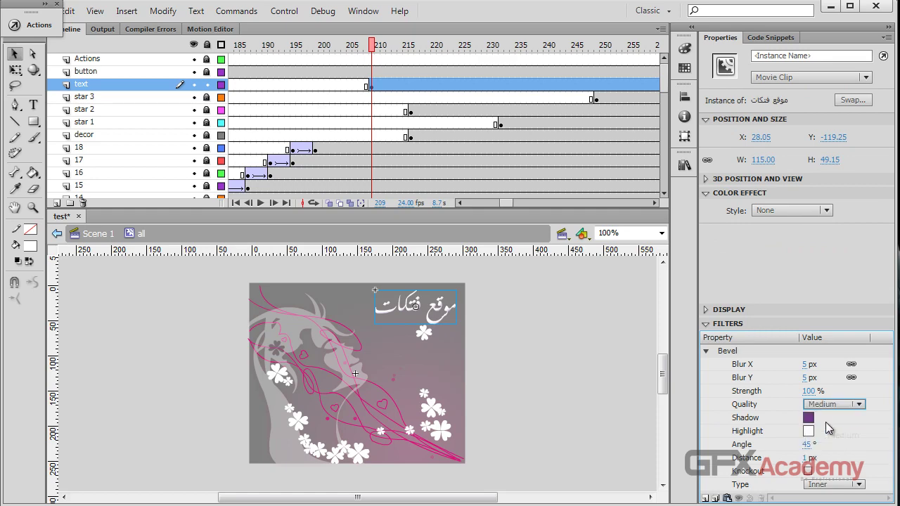
{"action": "left_click", "coordinate": [522, 341]}
{"action": "left_click", "coordinate": [453, 317]}
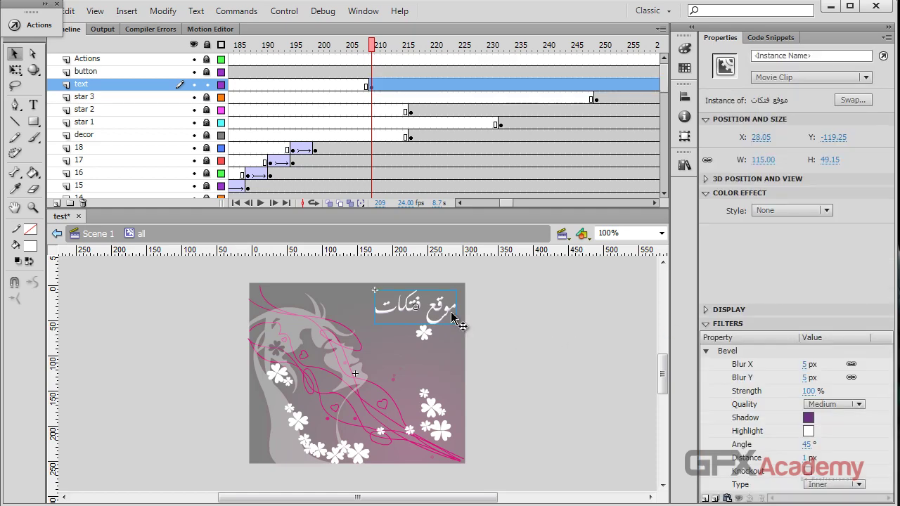
{"action": "key", "text": "ctrl+Return"}
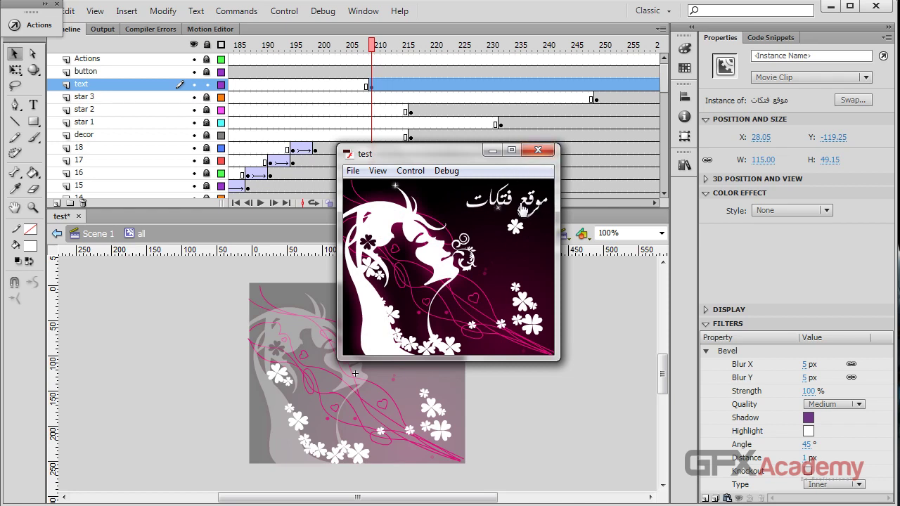
{"action": "left_click", "coordinate": [538, 150]}
- Unlock all layers, keeping the mask layers, their line layers and the button layer locked
{"action": "left_click", "coordinate": [207, 46]}
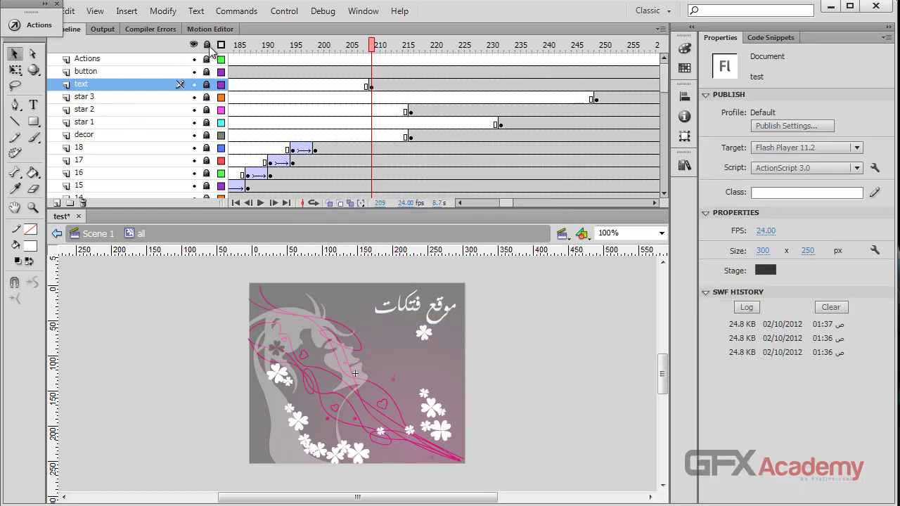
{"action": "left_click", "coordinate": [207, 45]}
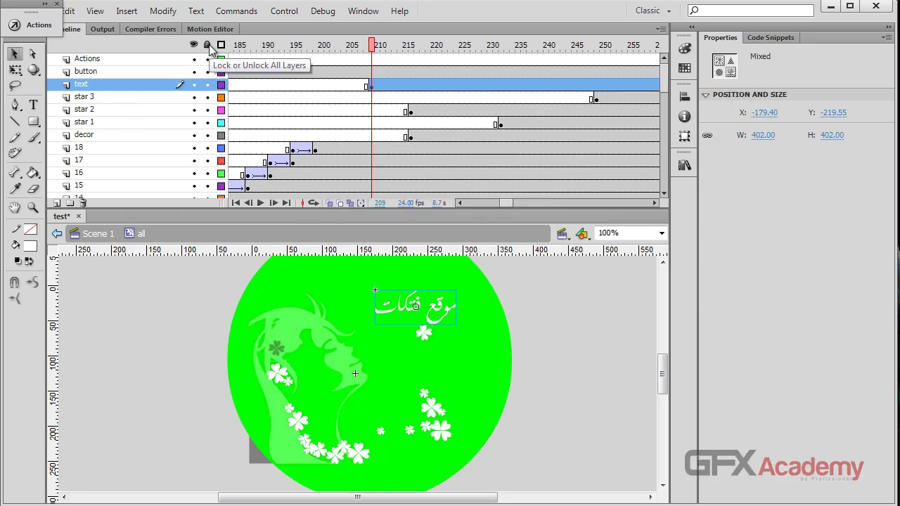
{"action": "left_click", "coordinate": [158, 139]}
{"action": "scroll", "coordinate": [170, 149], "scroll_direction": "down", "scroll_amount": 1}
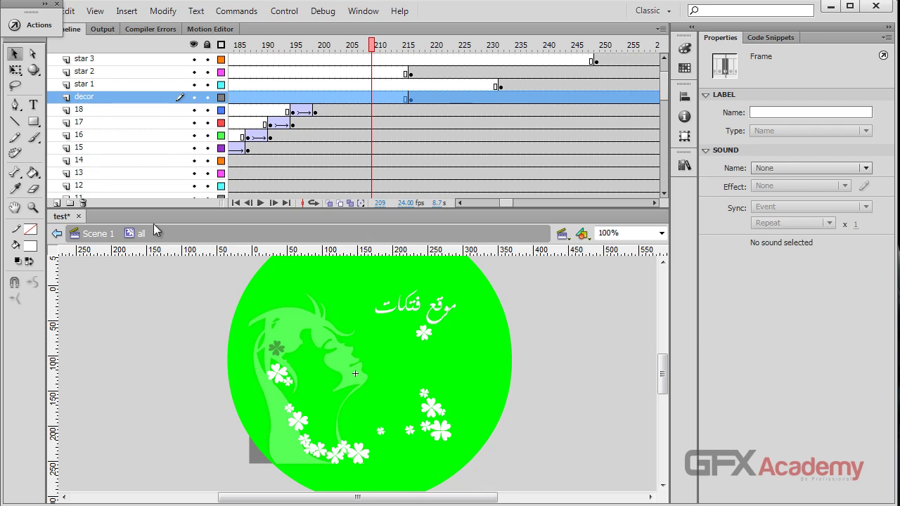
{"action": "scroll", "coordinate": [207, 144], "scroll_direction": "down", "scroll_amount": 6}
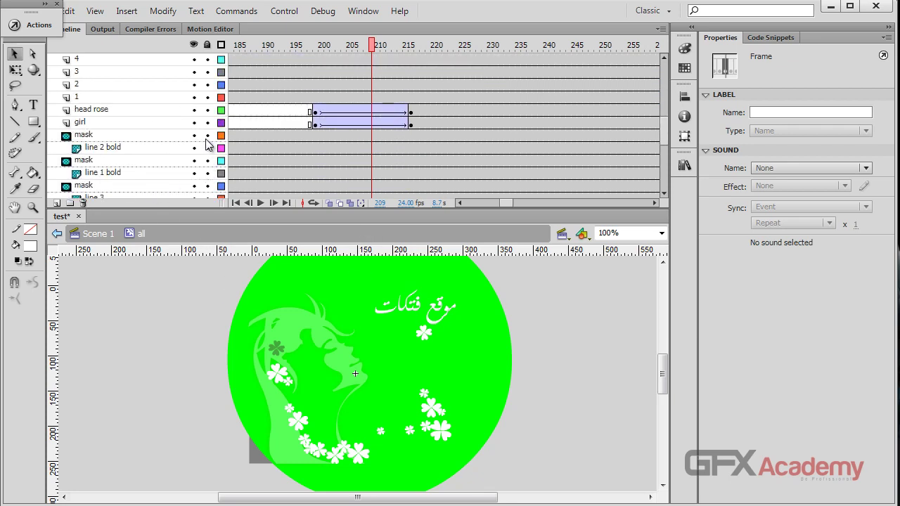
{"action": "scroll", "coordinate": [206, 144], "scroll_direction": "down", "scroll_amount": 1}
{"action": "left_click_drag", "start_coordinate": [207, 110], "coordinate": [209, 185]}
{"action": "scroll", "coordinate": [211, 192], "scroll_direction": "down", "scroll_amount": 1}
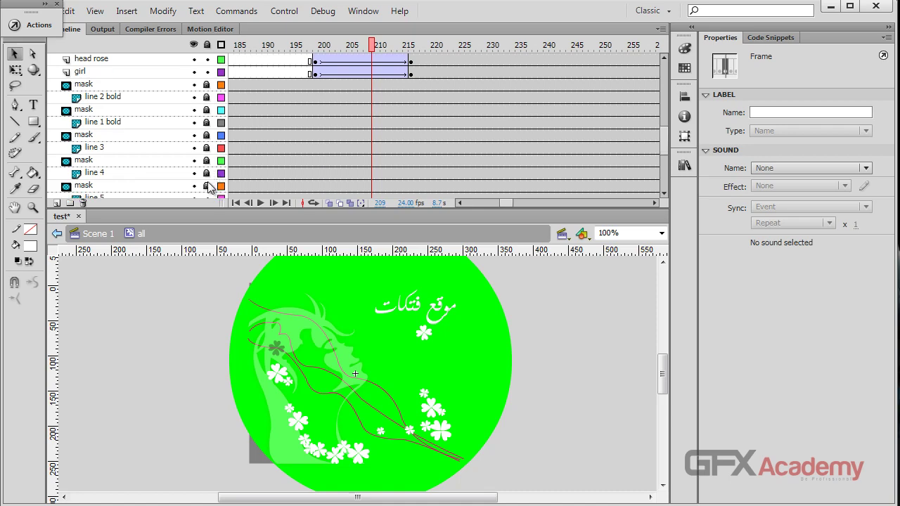
{"action": "scroll", "coordinate": [208, 190], "scroll_direction": "down", "scroll_amount": 1}
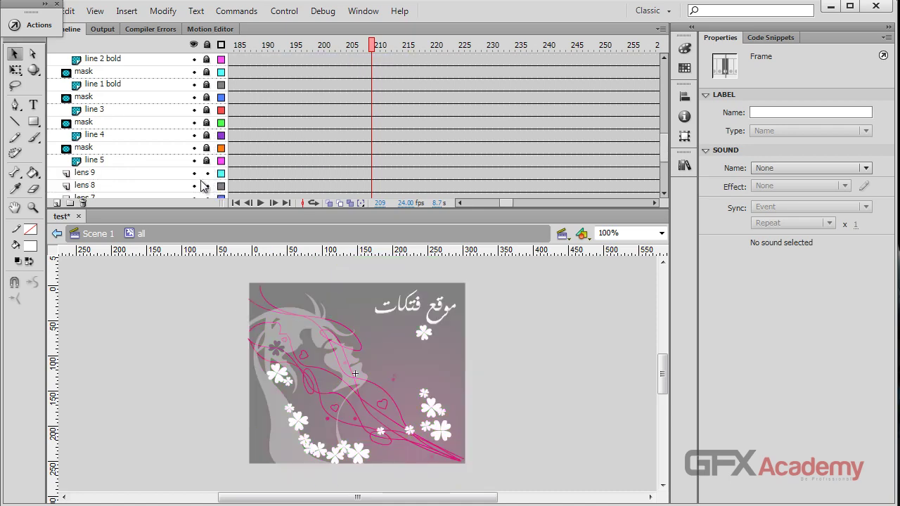
{"action": "left_click", "coordinate": [427, 341]}
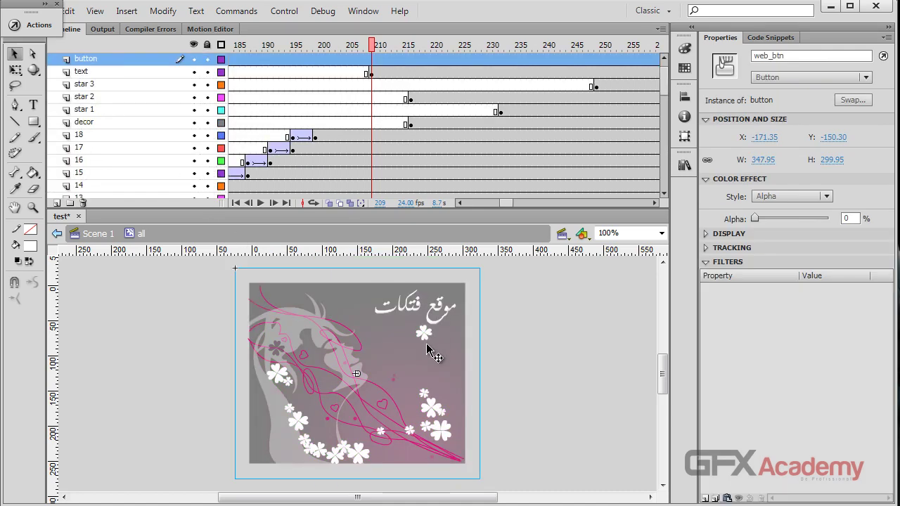
{"action": "left_click", "coordinate": [207, 60]}
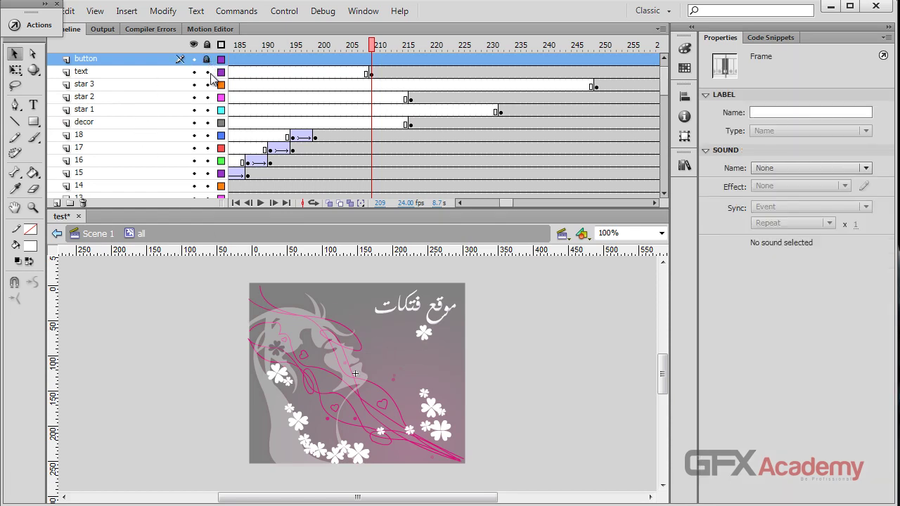
- Try to move the rose in the tween frames of layer 18 to about X 32, Y -16
{"action": "left_click", "coordinate": [429, 337]}
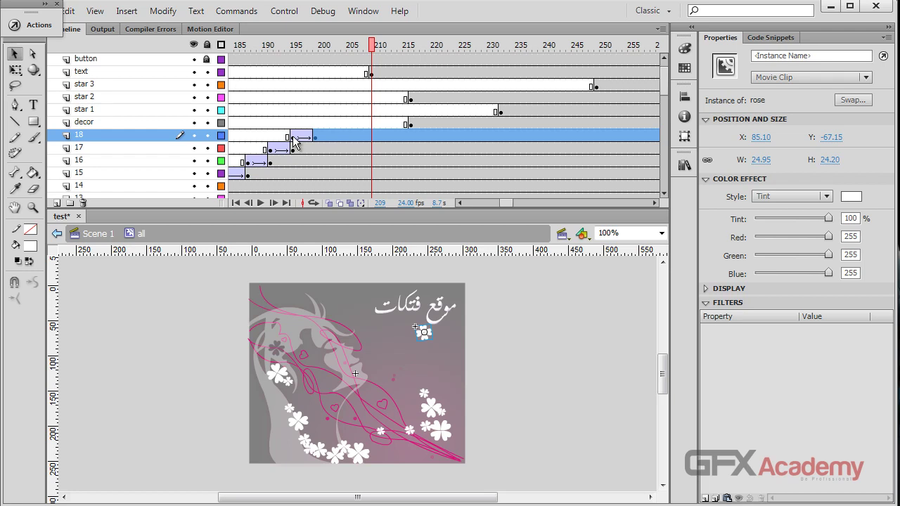
{"action": "left_click_drag", "start_coordinate": [295, 140], "coordinate": [318, 144]}
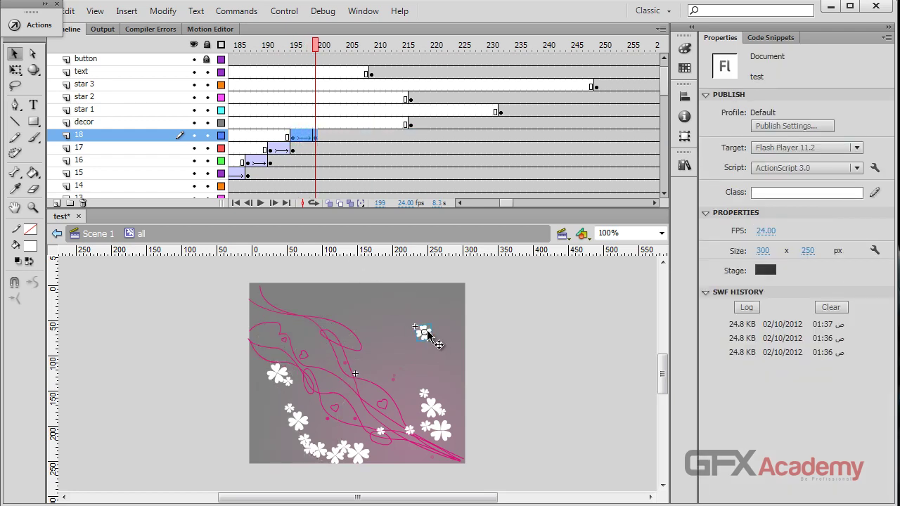
{"action": "left_click_drag", "start_coordinate": [427, 336], "coordinate": [390, 367]}
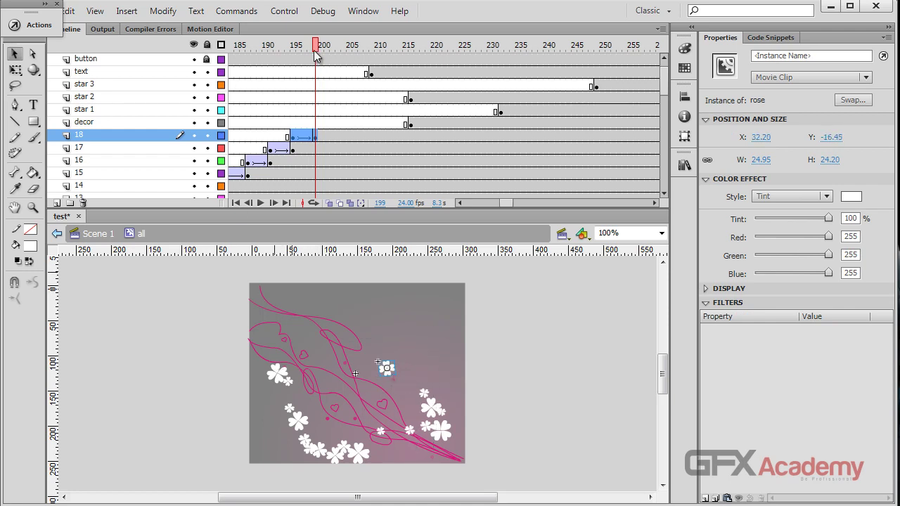
{"action": "mouse_move", "coordinate": [315, 46]}
{"action": "left_mouse_down"}
{"action": "mouse_move", "coordinate": [294, 47]}
{"action": "mouse_move", "coordinate": [315, 47]}
{"action": "left_mouse_up"}
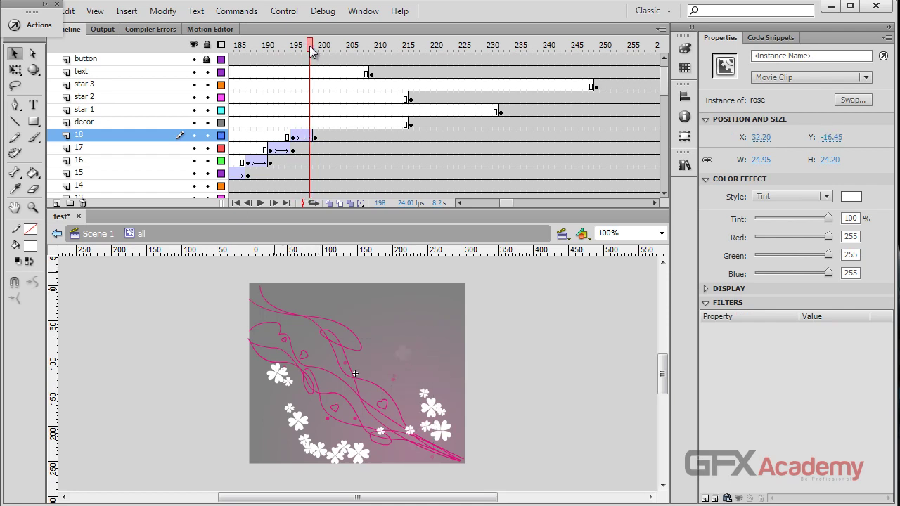
{"action": "left_click", "coordinate": [330, 271]}
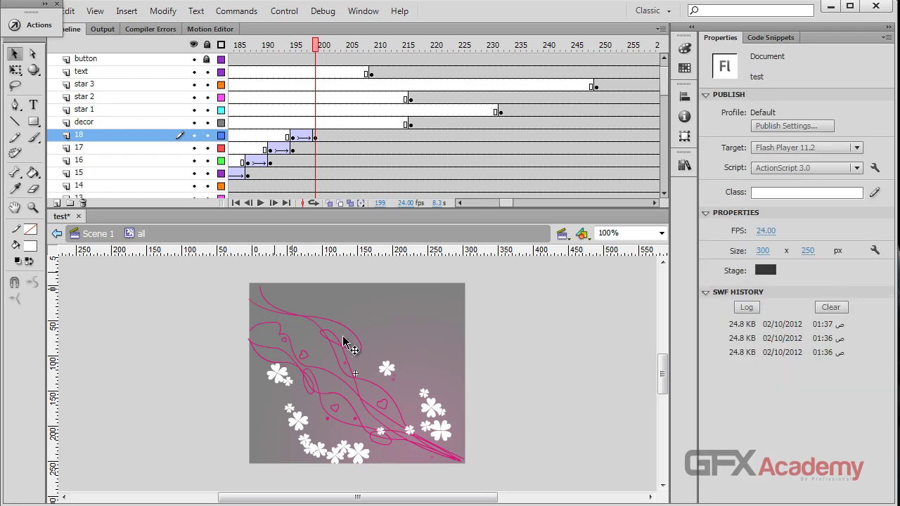
{"action": "left_click", "coordinate": [310, 137]}
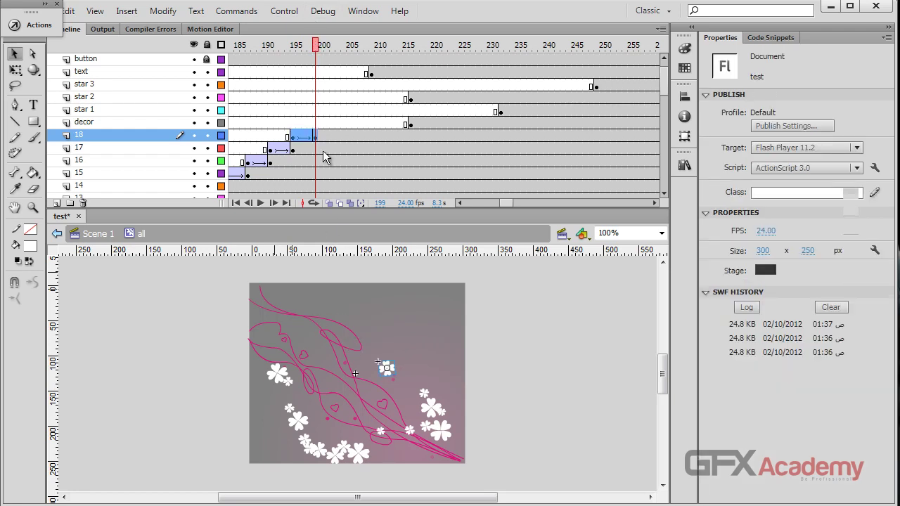
{"action": "mouse_move", "coordinate": [317, 47]}
{"action": "left_mouse_down"}
{"action": "mouse_move", "coordinate": [297, 48]}
{"action": "mouse_move", "coordinate": [315, 56]}
{"action": "mouse_move", "coordinate": [295, 62]}
{"action": "mouse_move", "coordinate": [309, 56]}
{"action": "left_mouse_up"}
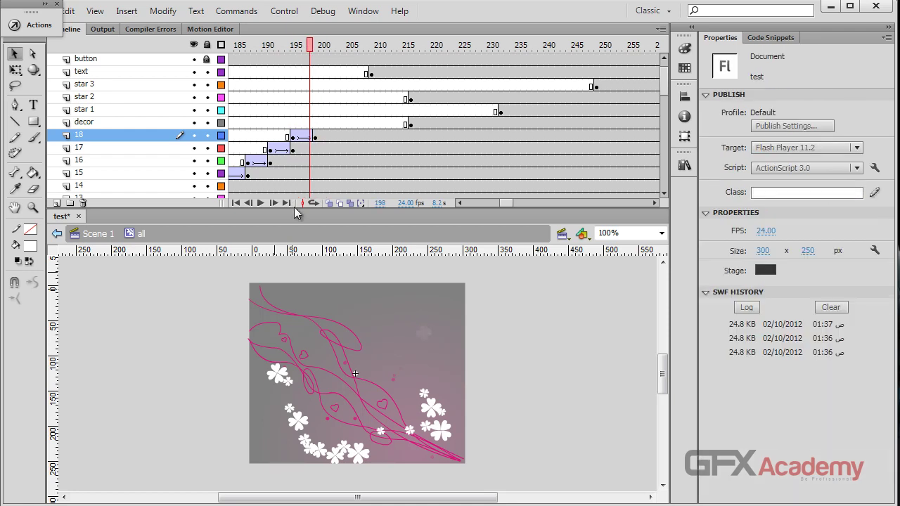
- Move the rose on layer 18 to about X 26, Y -27 using Edit Multiple Frames over frames 195 to 199, and save the file
{"action": "left_click", "coordinate": [361, 203]}
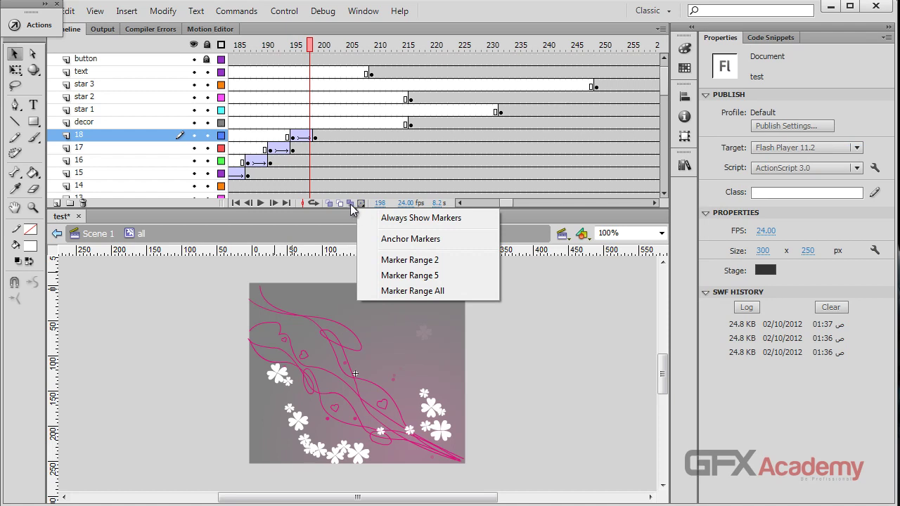
{"action": "left_click", "coordinate": [350, 203]}
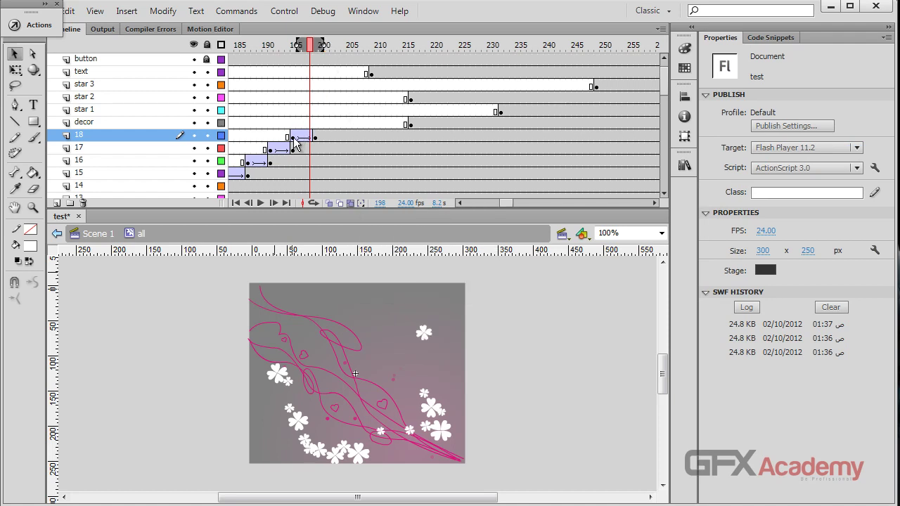
{"action": "left_click_drag", "start_coordinate": [294, 138], "coordinate": [315, 138]}
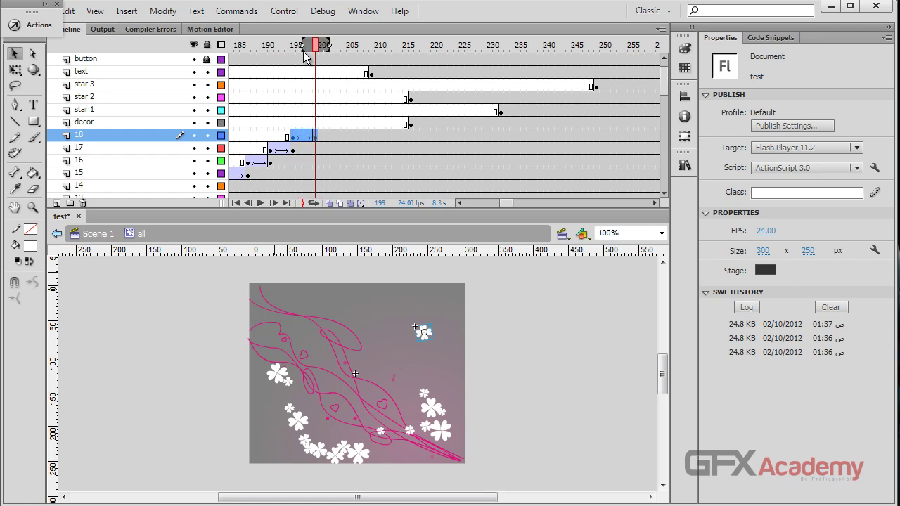
{"action": "left_click_drag", "start_coordinate": [298, 45], "coordinate": [322, 45]}
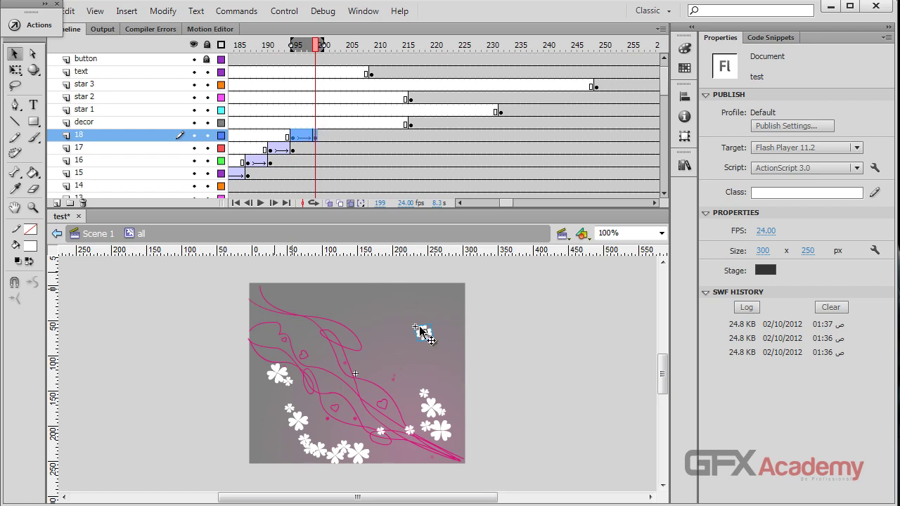
{"action": "left_click_drag", "start_coordinate": [425, 332], "coordinate": [380, 353]}
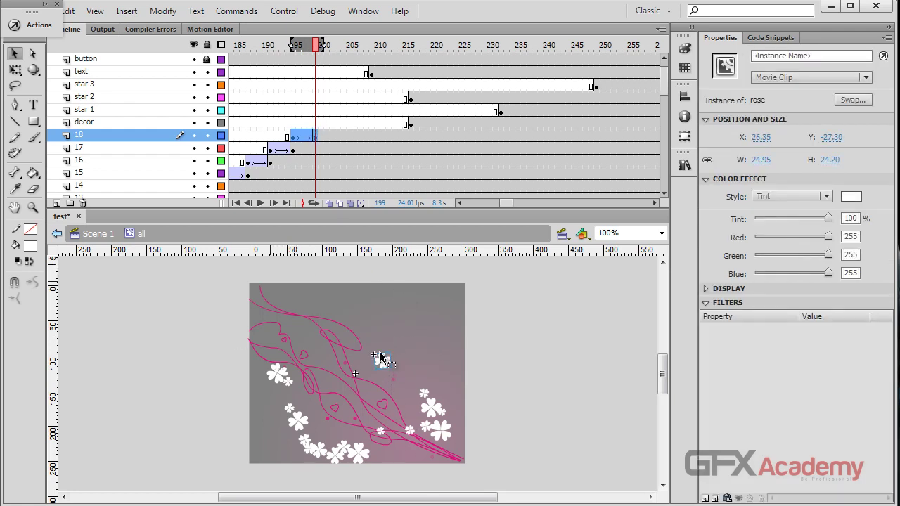
{"action": "mouse_move", "coordinate": [310, 48]}
{"action": "left_mouse_down"}
{"action": "mouse_move", "coordinate": [297, 46]}
{"action": "mouse_move", "coordinate": [308, 51]}
{"action": "left_mouse_up"}
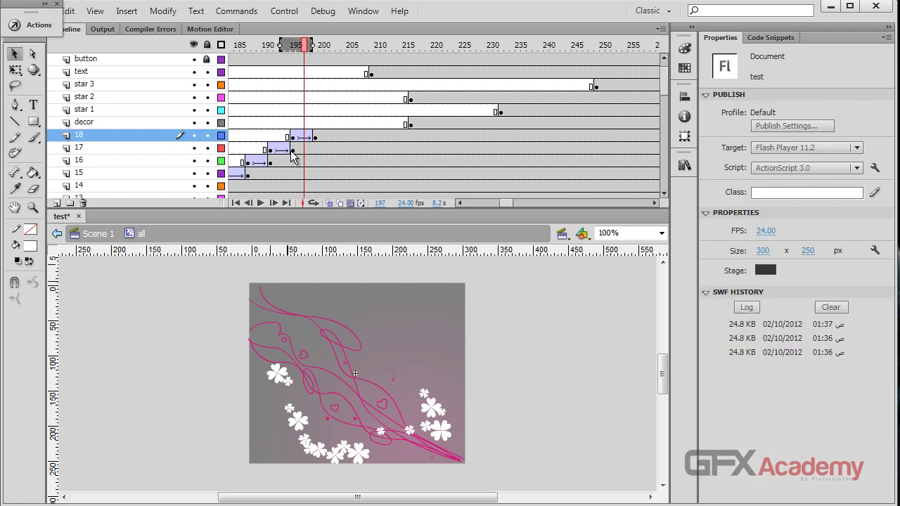
{"action": "left_click", "coordinate": [350, 202]}
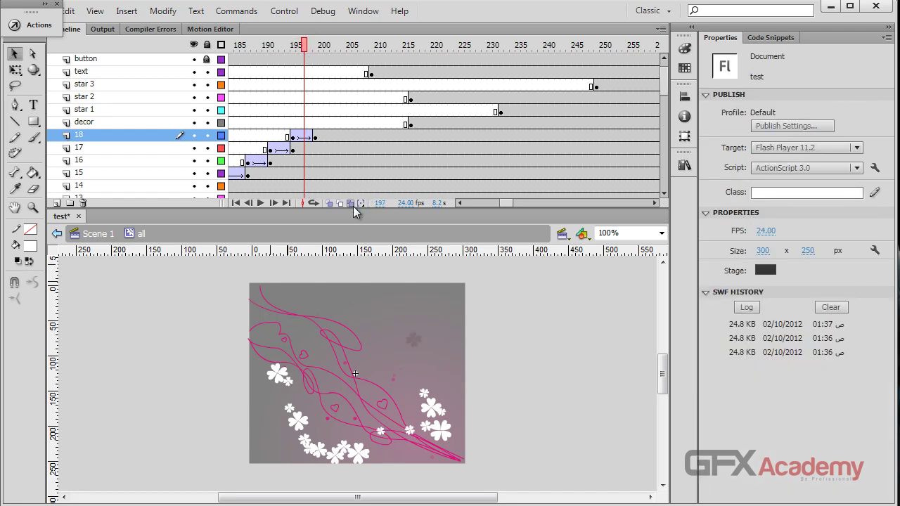
{"action": "key", "text": "ctrl+s"}
- Lock all layers except the text layer
{"action": "left_click_drag", "start_coordinate": [306, 46], "coordinate": [394, 47]}
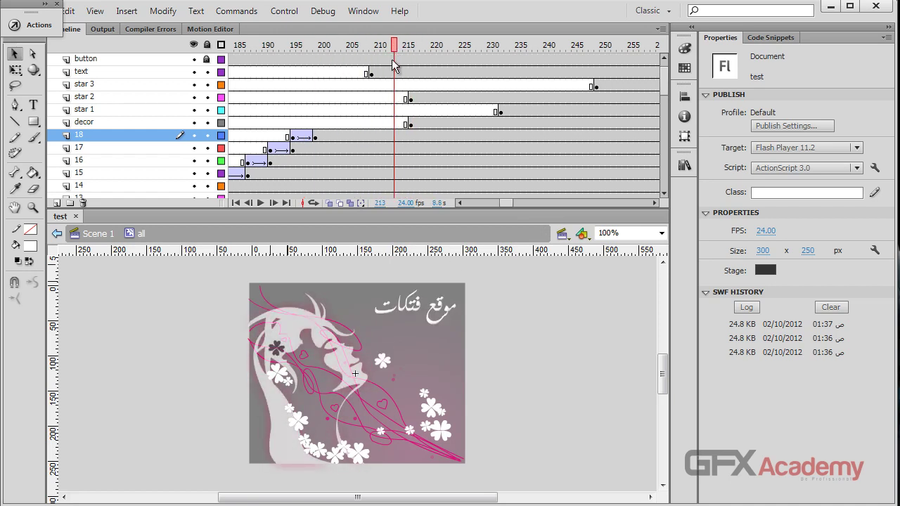
{"action": "right_click", "coordinate": [156, 73]}
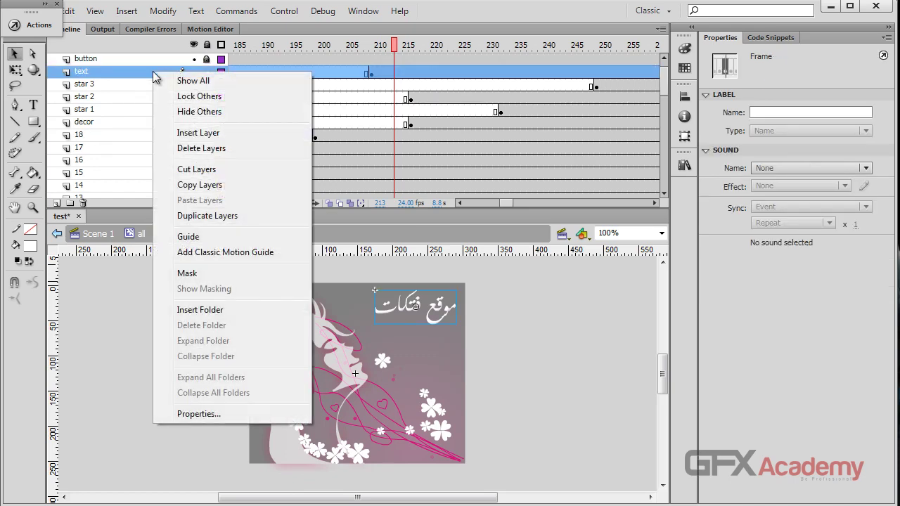
{"action": "left_click", "coordinate": [209, 97]}
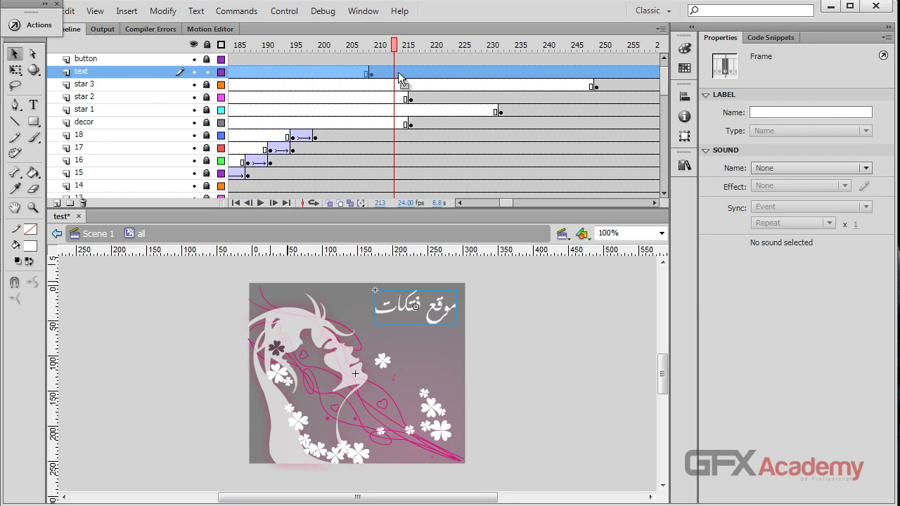
- Nudge the lettering symbol at frame 209 up and to the right, to X 30.05, Y -124.25
{"action": "left_click", "coordinate": [371, 73]}
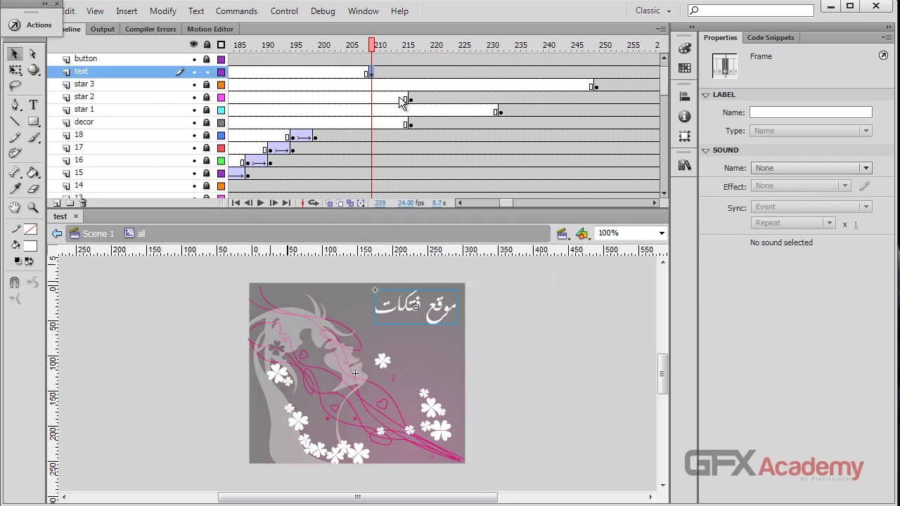
{"action": "left_click", "coordinate": [451, 320]}
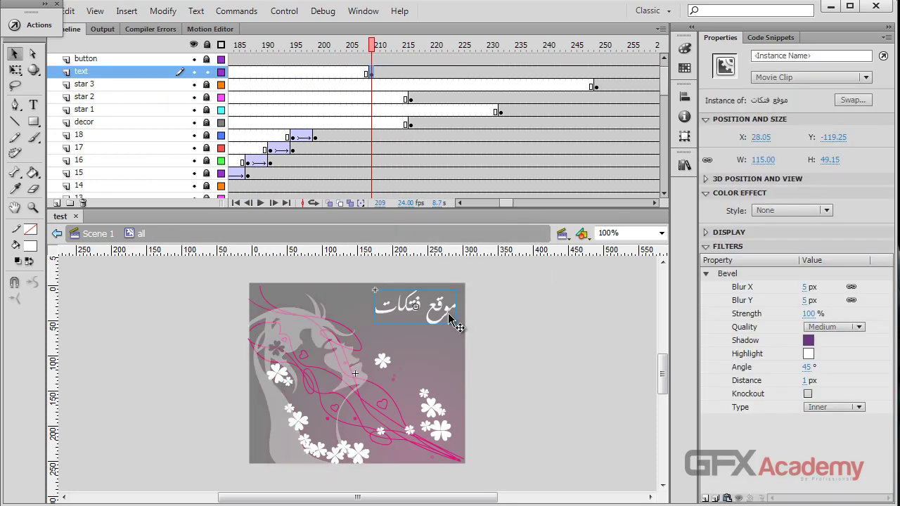
{"action": "key", "text": "Up"}
{"action": "key", "text": "Up"}
{"action": "key", "text": "Up"}
{"action": "key", "text": "Up"}
{"action": "key", "text": "Up"}
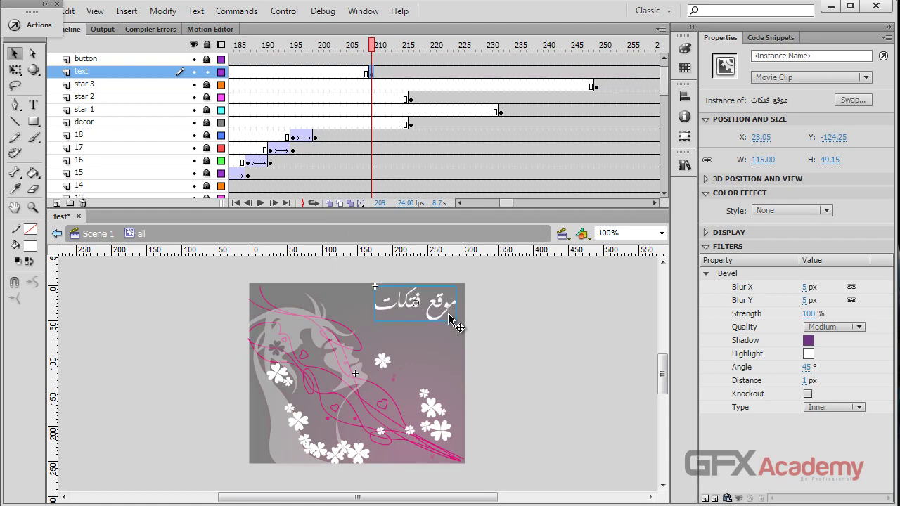
{"action": "key", "text": "Right"}
{"action": "key", "text": "Right"}
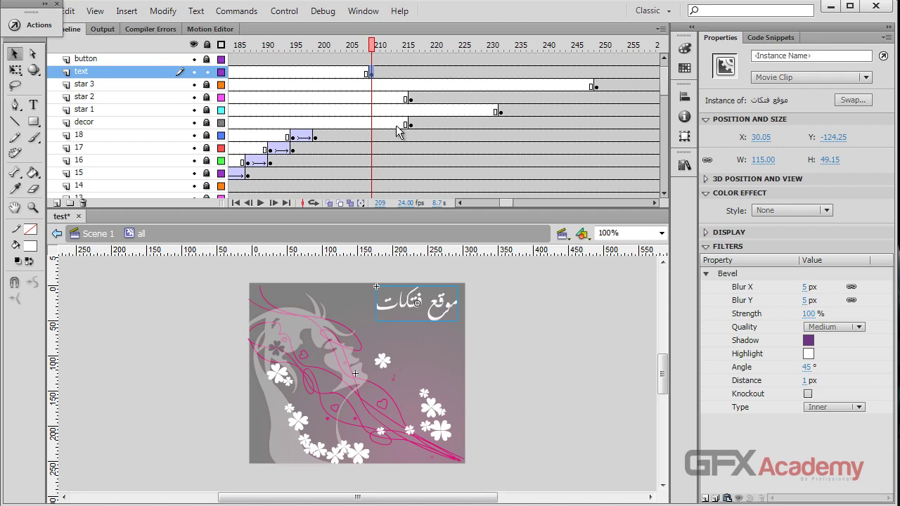
- Rename the text layer as "موقع فتكات"
{"action": "double_click", "coordinate": [109, 72]}
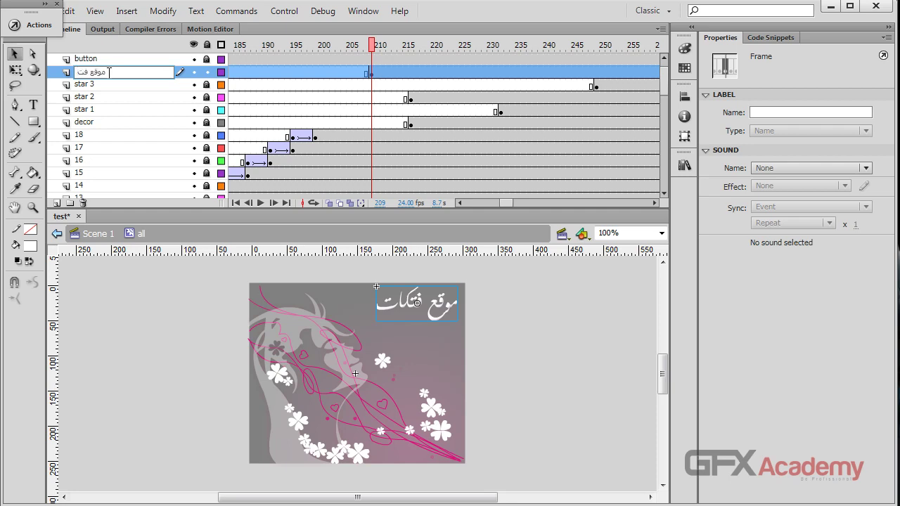
{"action": "type", "text": "ات"}
{"action": "key", "text": "Return"}
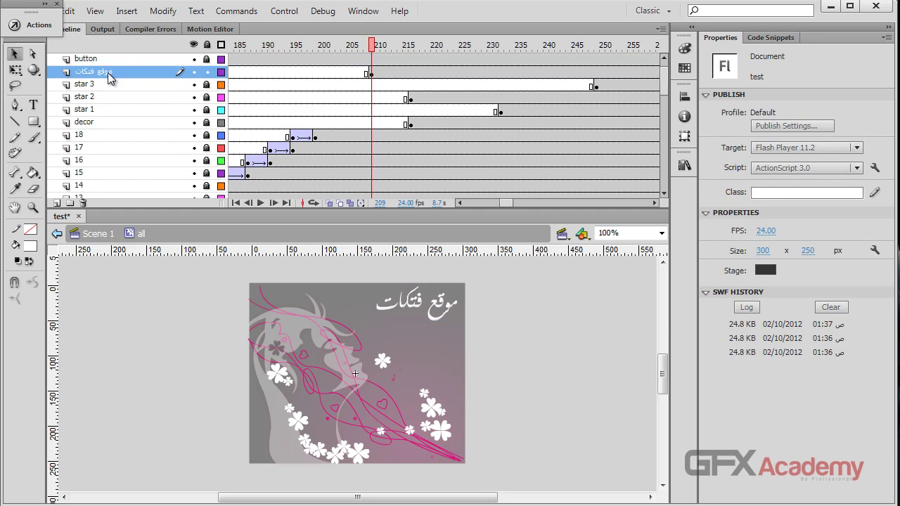
- Add a new layer above the lettering layer and name it "موقع لكل مرأة عصرية"
{"action": "left_click", "coordinate": [57, 202]}
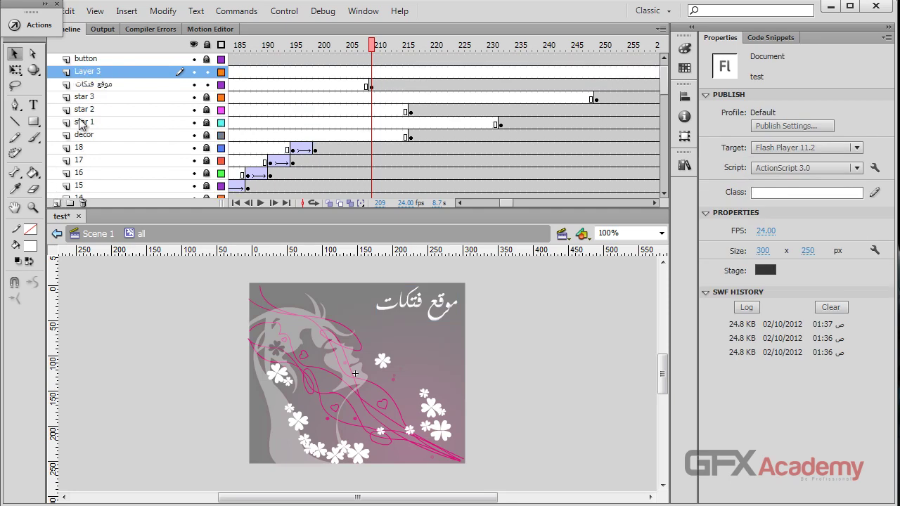
{"action": "double_click", "coordinate": [96, 72]}
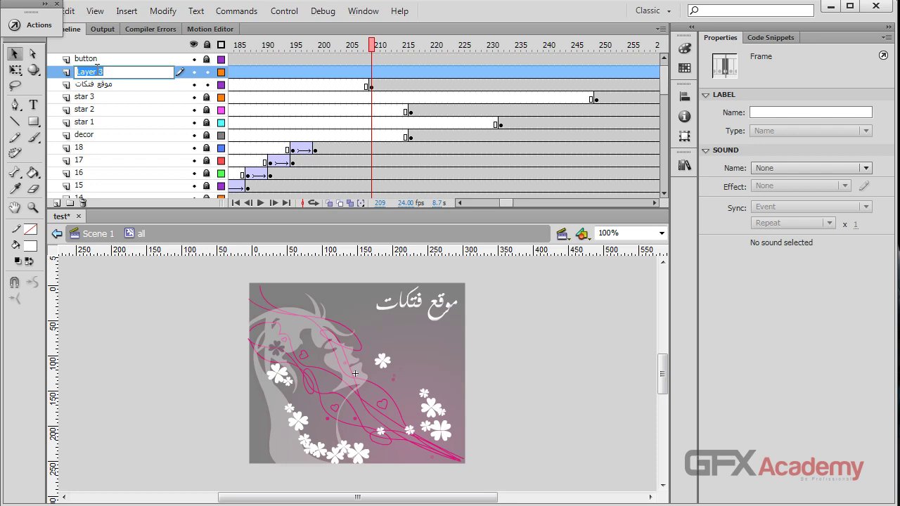
{"action": "type", "text": "ال"}
{"action": "type", "text": "لكل"}
{"action": "key", "text": "BackSpace"}
{"action": "type", "text": "ما"}
{"action": "type", "text": "أة"}
{"action": "type", "text": " مصرية"}
{"action": "key", "text": "ctrl+a"}
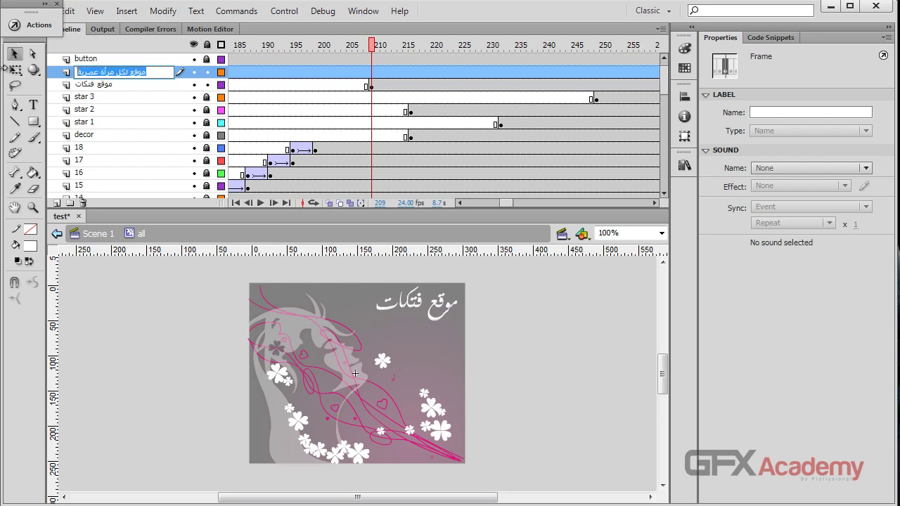
{"action": "key", "text": "Return"}
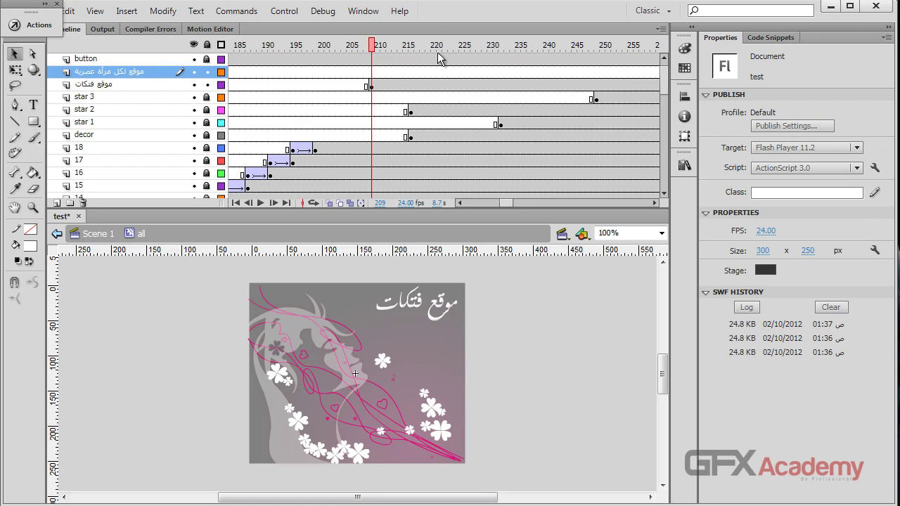
- Place a blank keyframe at frame 227 on the "موقع لكل مرأة عصرية" layer
{"action": "left_click", "coordinate": [410, 73]}
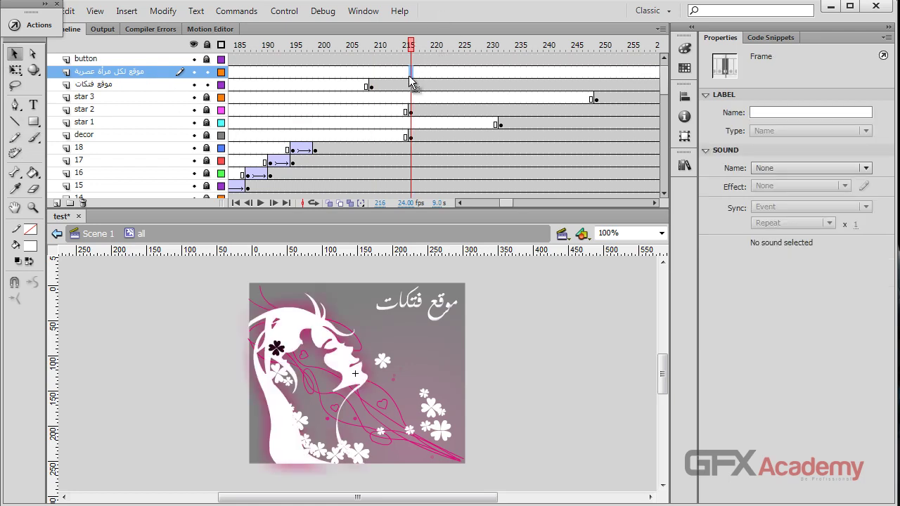
{"action": "key", "text": "F7"}
{"action": "left_click", "coordinate": [445, 73]}
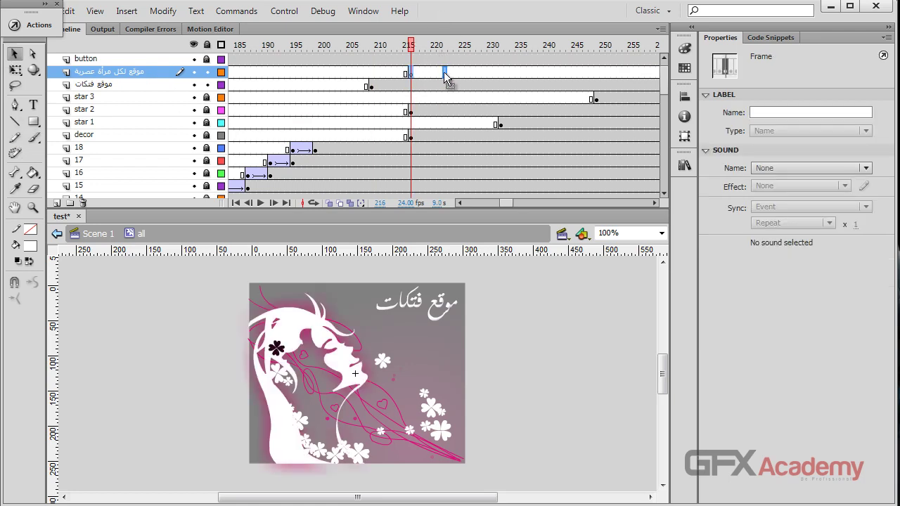
{"action": "left_click_drag", "start_coordinate": [445, 74], "coordinate": [473, 73]}
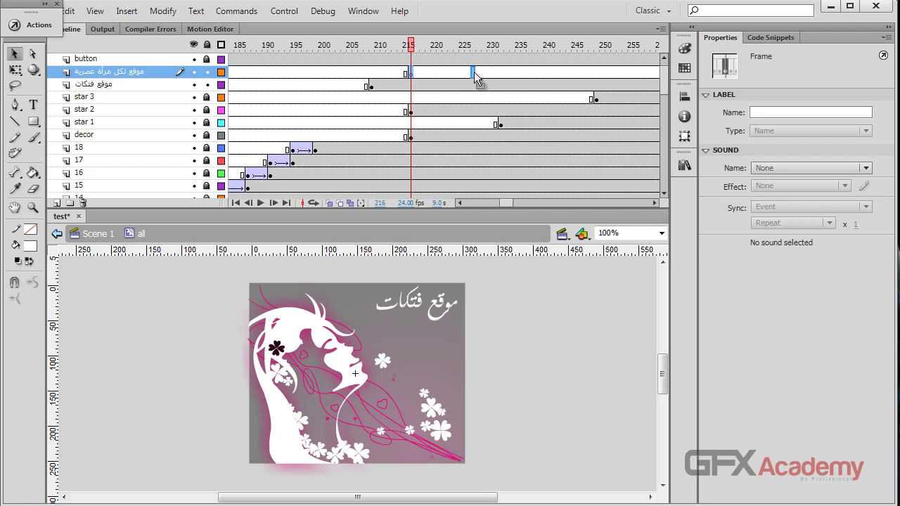
- Add the text "موقع لكل مرأة عصرية" in white Farsi Simple Bold beside the banner at frame 227
{"action": "left_click", "coordinate": [31, 107]}
{"action": "left_click", "coordinate": [446, 327]}
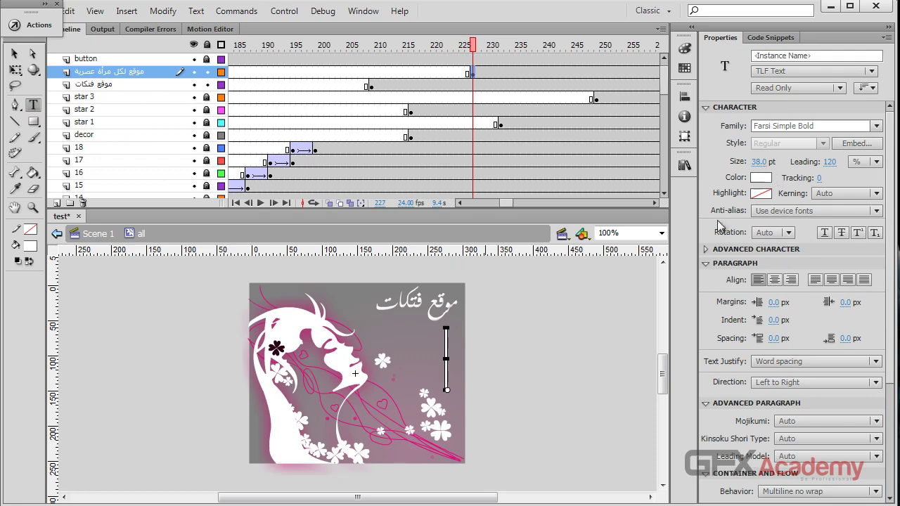
{"action": "type", "text": "موقع لكل مرأة عصرية"}
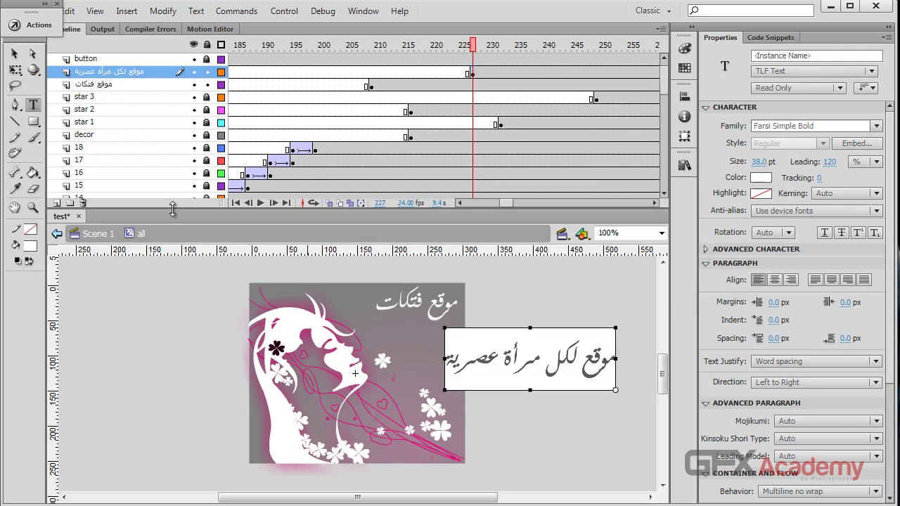
{"action": "left_click", "coordinate": [13, 53]}
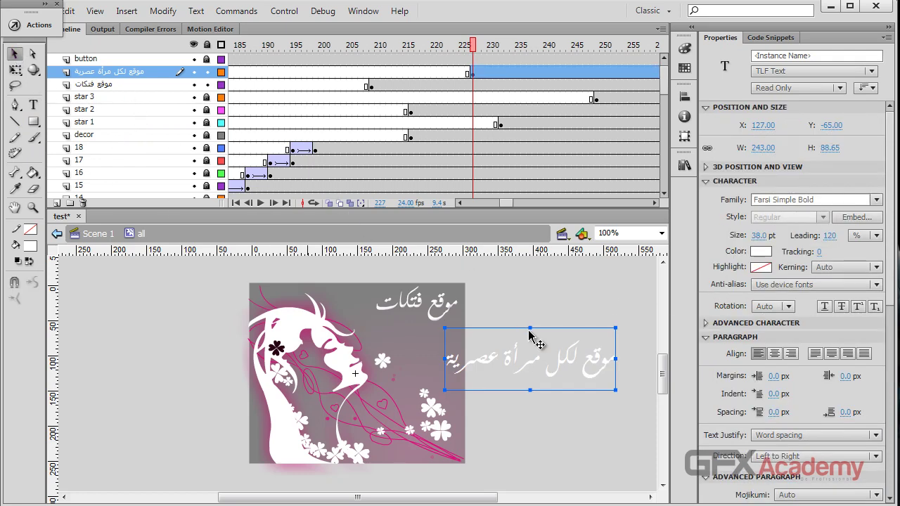
- Shrink the second text line to 16 pt and place it under "موقع فتكات" at X 30.80, Y -75.10
{"action": "left_click_drag", "start_coordinate": [535, 357], "coordinate": [432, 320]}
{"action": "left_click_drag", "start_coordinate": [759, 236], "coordinate": [741, 235]}
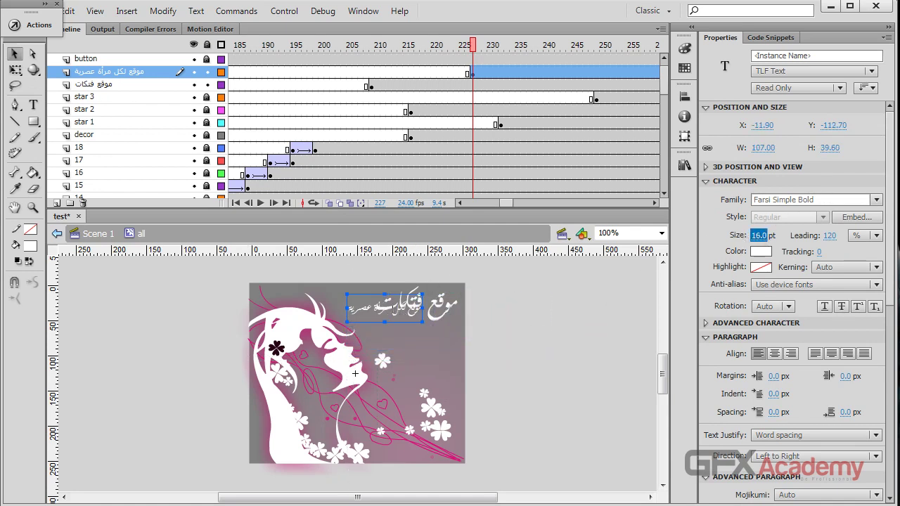
{"action": "left_click_drag", "start_coordinate": [394, 311], "coordinate": [424, 334]}
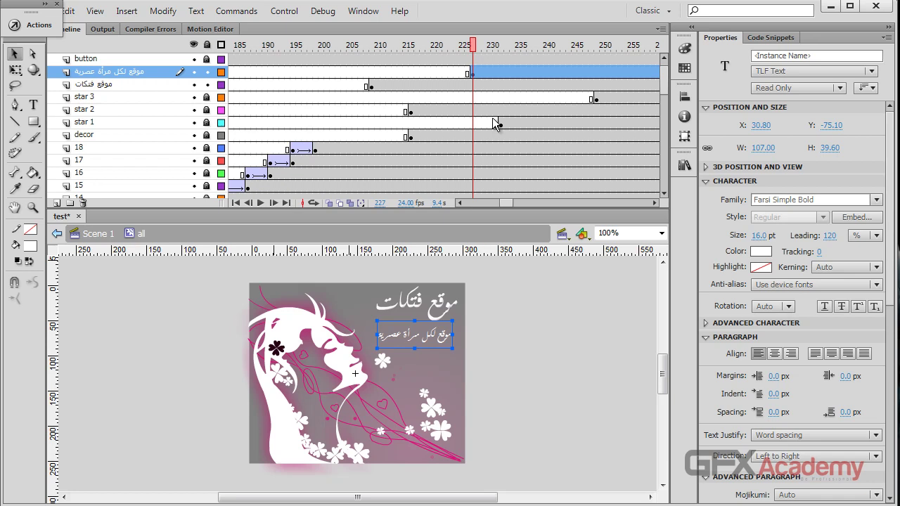
- Set the second text line's size to 20 pt and move it to X 18.05, Y -87.30
{"action": "left_click", "coordinate": [765, 236]}
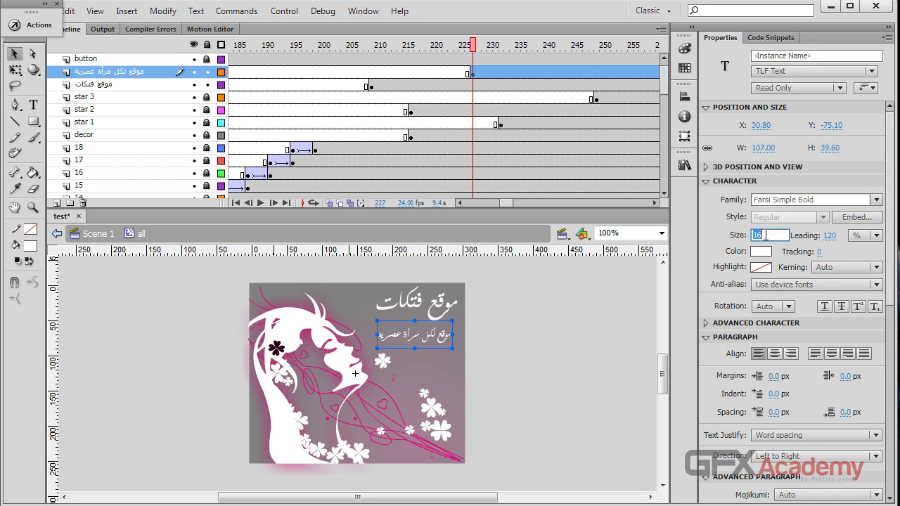
{"action": "type", "text": "20"}
{"action": "key", "text": "Return"}
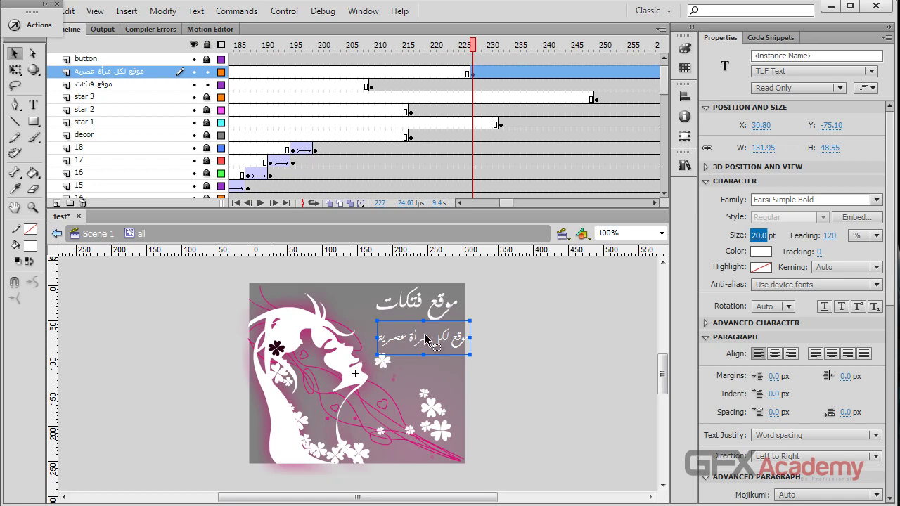
{"action": "left_click_drag", "start_coordinate": [421, 338], "coordinate": [412, 336]}
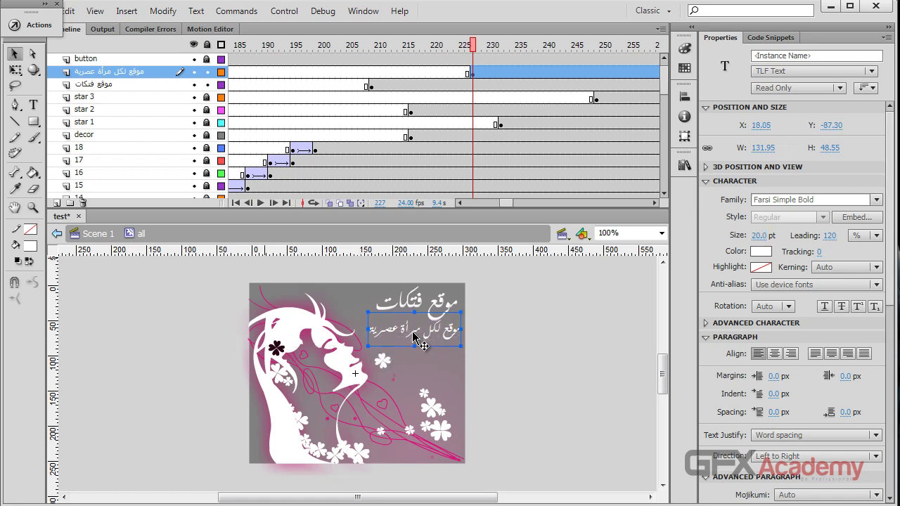
- Test the movie to preview both text lines in the animation, and close the preview
{"action": "key", "text": "ctrl+Return"}
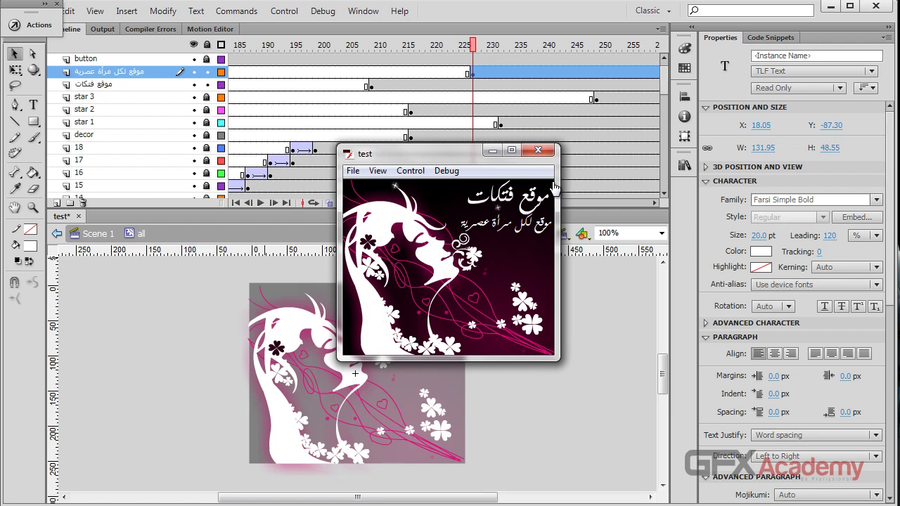
{"action": "left_click", "coordinate": [538, 150]}
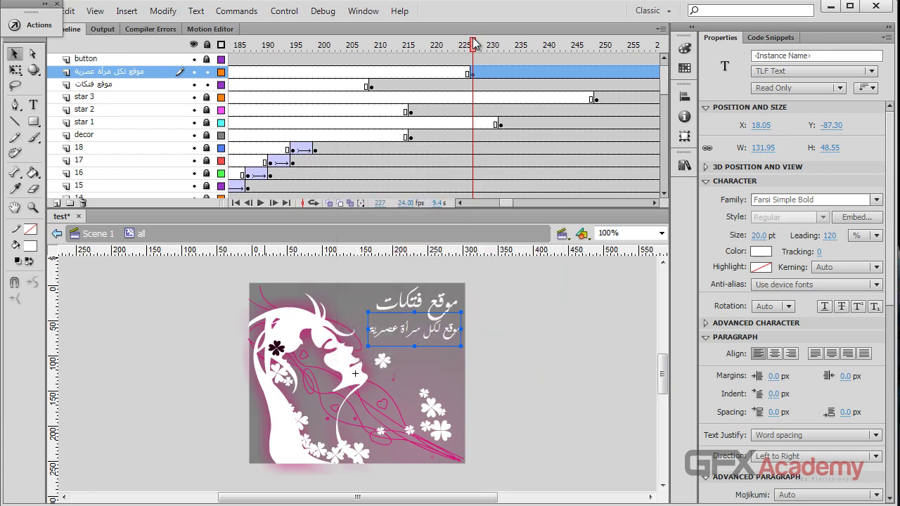
- Unlock layer 18 and select its transparent rose at frame 195
{"action": "left_click_drag", "start_coordinate": [472, 44], "coordinate": [298, 48]}
{"action": "left_click", "coordinate": [294, 149]}
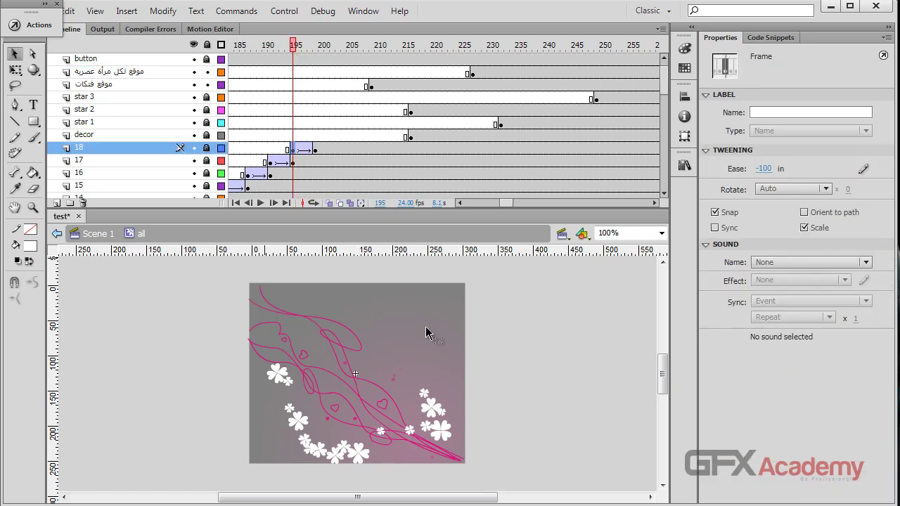
{"action": "left_click", "coordinate": [430, 332]}
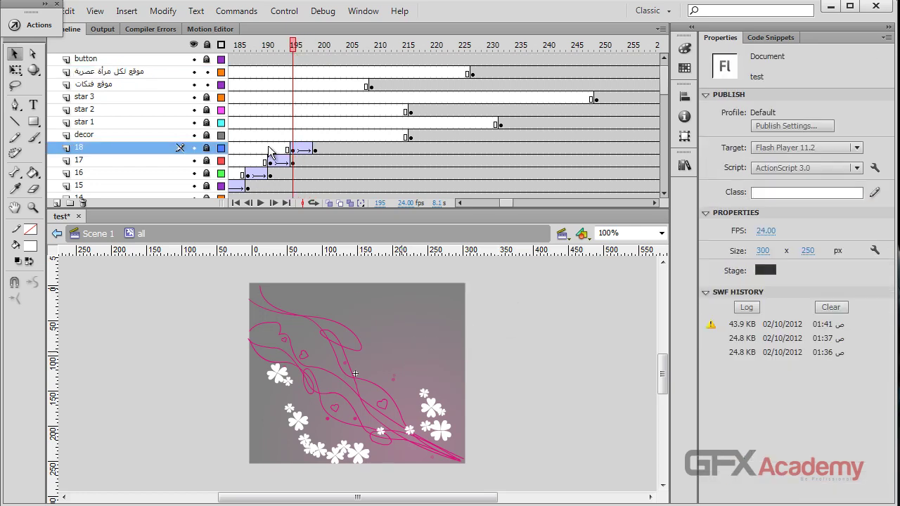
{"action": "left_click", "coordinate": [206, 148]}
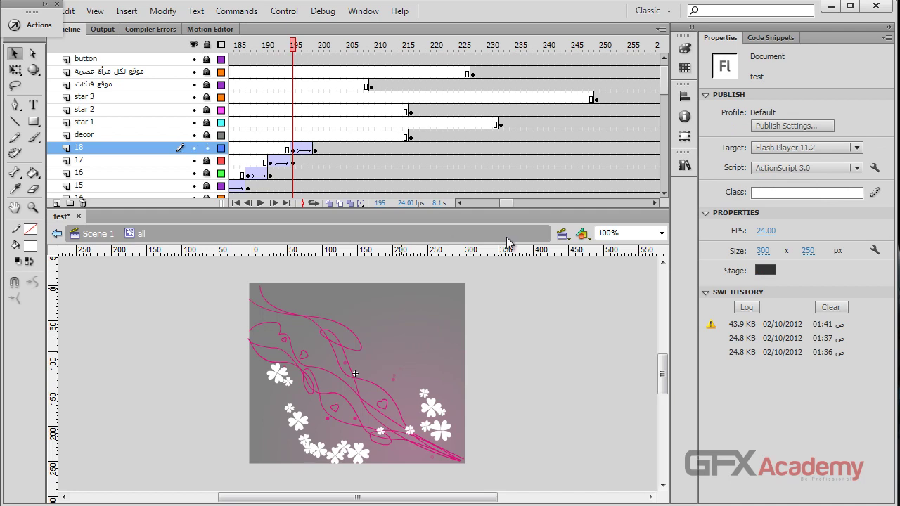
{"action": "left_click", "coordinate": [384, 375]}
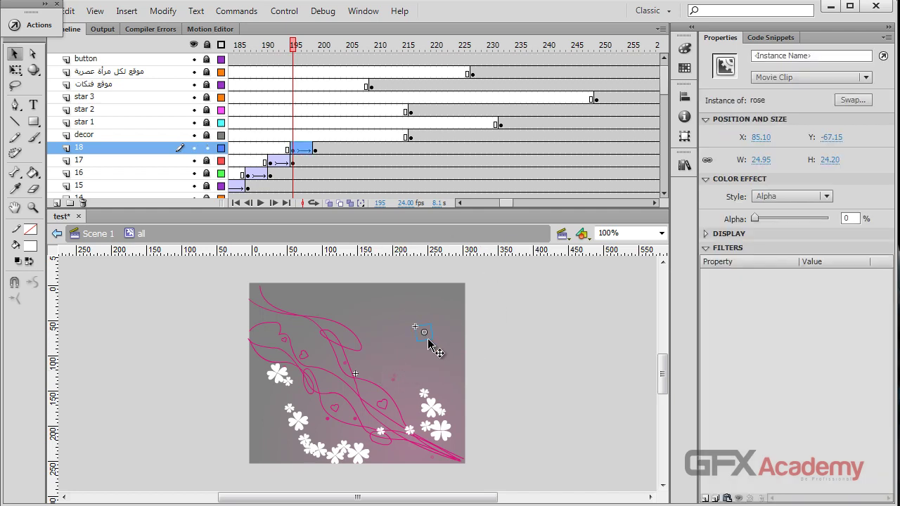
- Check the X and Y position of the layer 18 rose at its end keyframe, frame 199
{"action": "left_click", "coordinate": [314, 149]}
{"action": "left_click", "coordinate": [515, 306]}
{"action": "left_click", "coordinate": [382, 365]}
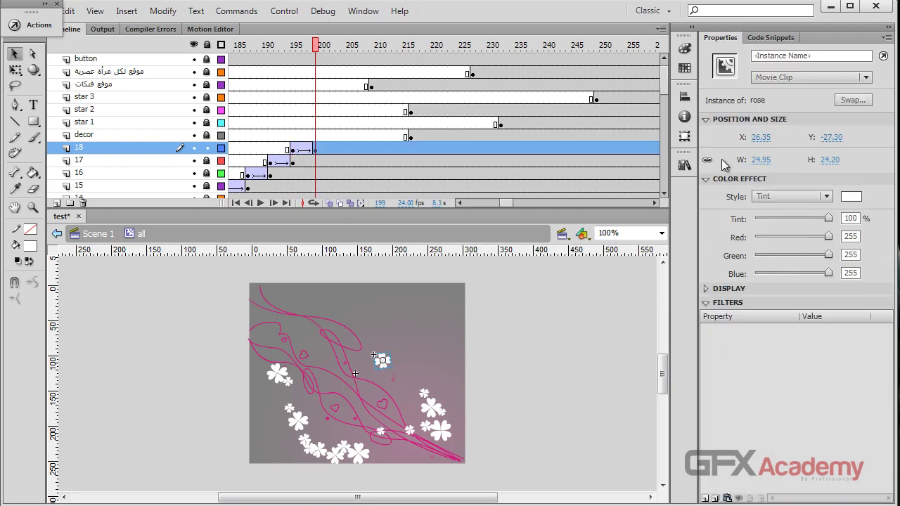
{"action": "left_click", "coordinate": [767, 137]}
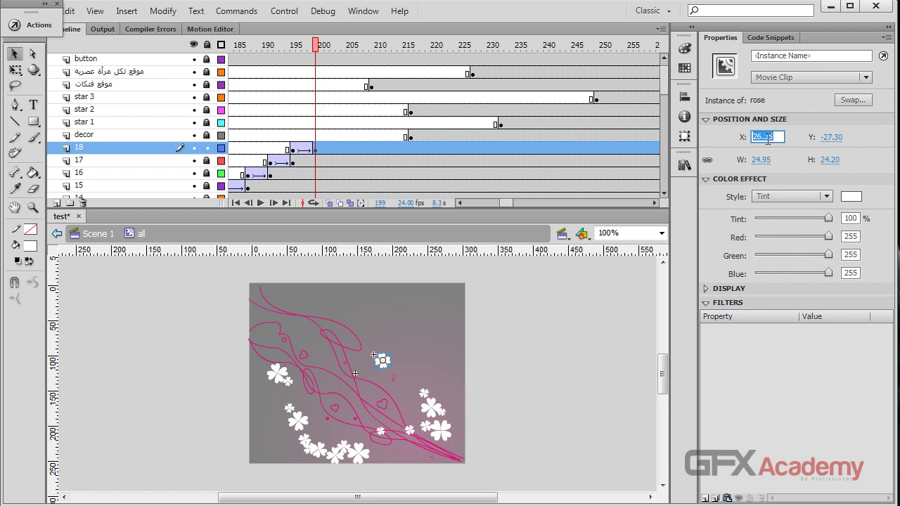
{"action": "key", "text": "Return"}
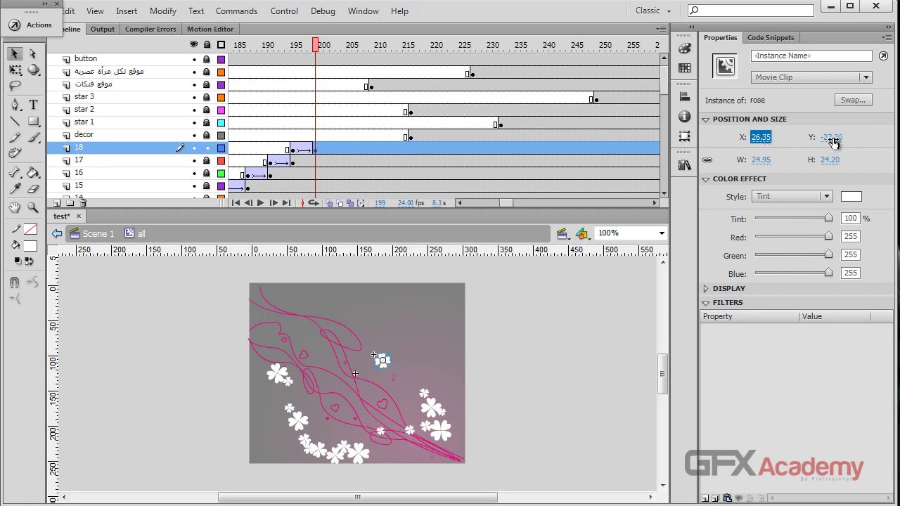
- Set the position of the layer 18 rose at frame 195 to X 26.35, Y -27.30
{"action": "left_click", "coordinate": [294, 148]}
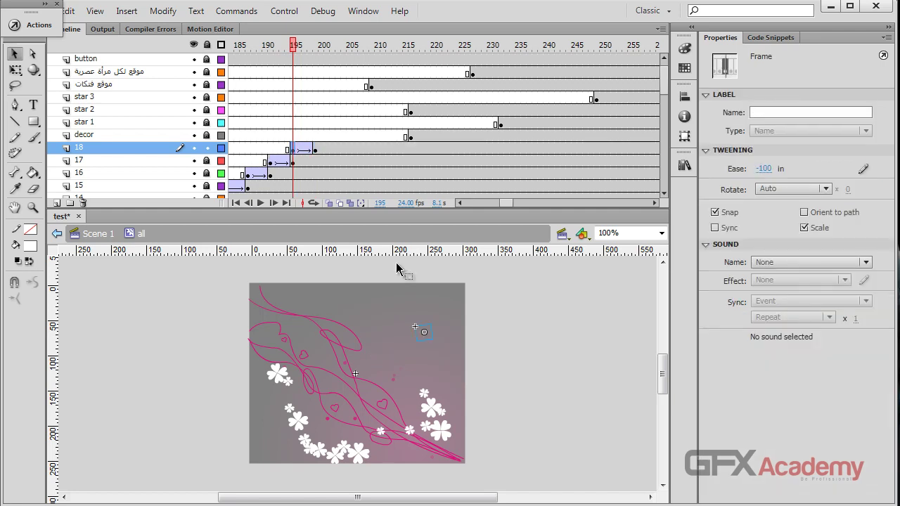
{"action": "left_click", "coordinate": [424, 332]}
{"action": "left_click", "coordinate": [760, 137]}
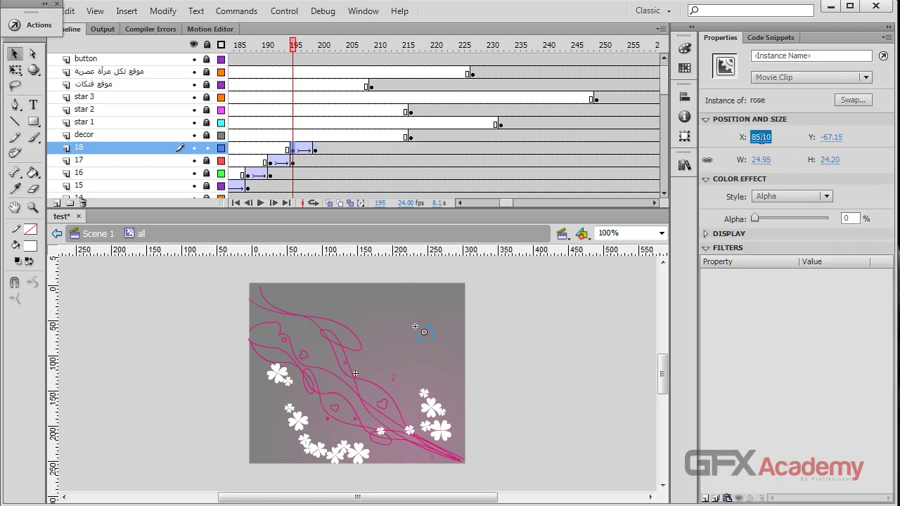
{"action": "type", "text": "26.35"}
{"action": "key", "text": "Return"}
{"action": "left_click", "coordinate": [835, 137]}
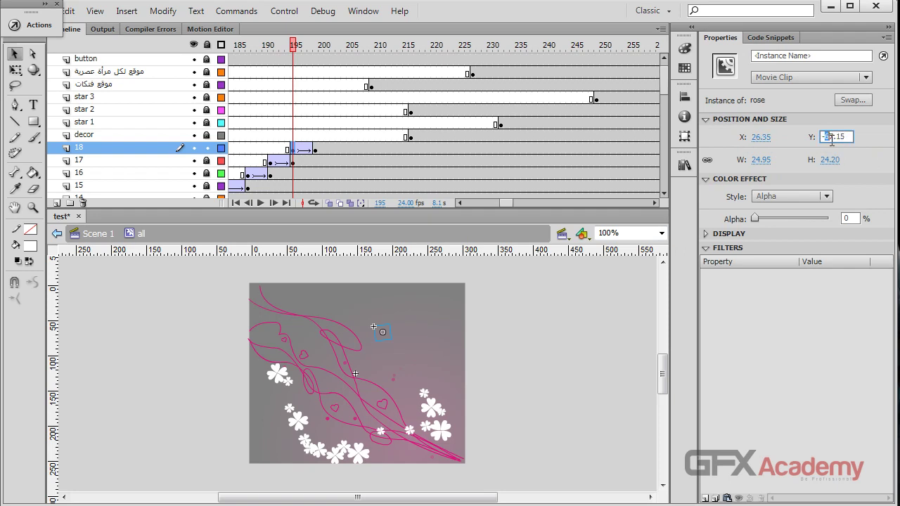
{"action": "type", "text": "-27.30"}
{"action": "key", "text": "Return"}
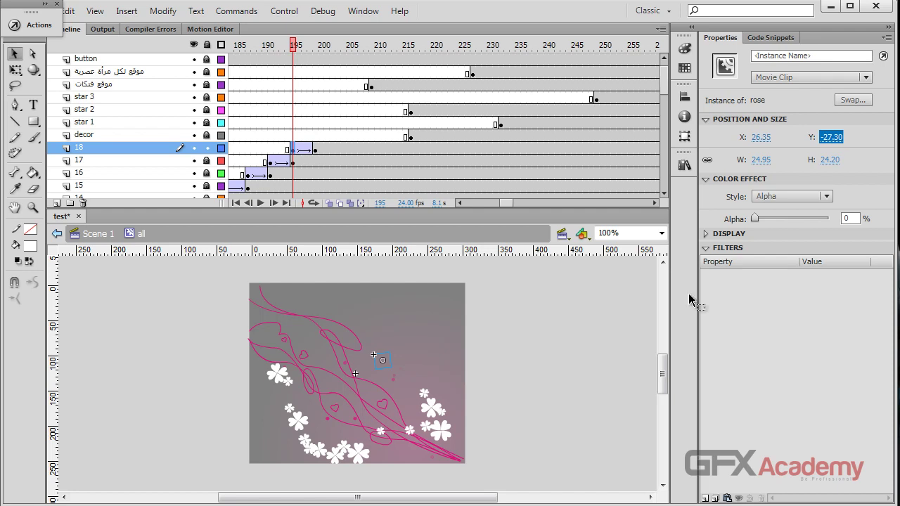
- Go to frame 234, save the file and lock layer 18
{"action": "left_click_drag", "start_coordinate": [293, 45], "coordinate": [514, 55]}
{"action": "key", "text": "ctrl+s"}
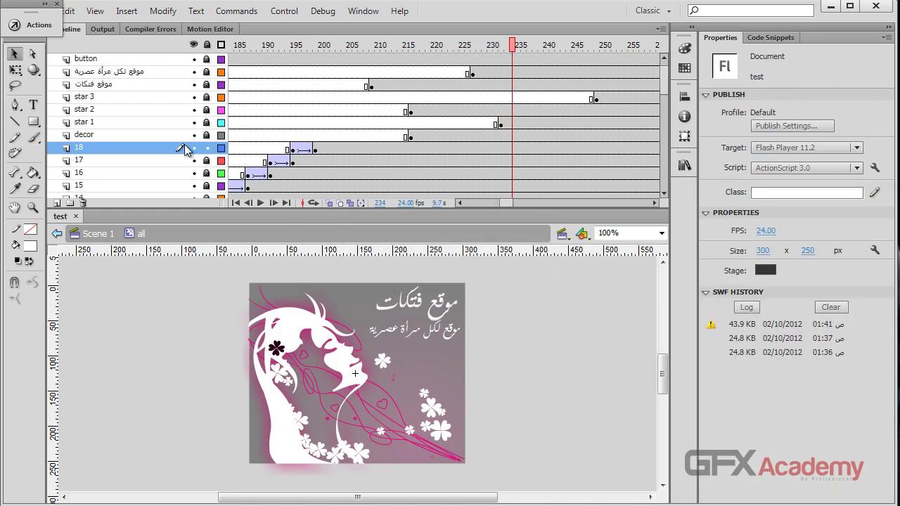
{"action": "left_click", "coordinate": [207, 148]}
- Unlock the "موقع فتكات" layer and go to its keyframe at frame 209
{"action": "scroll", "coordinate": [204, 99], "scroll_direction": "up", "scroll_amount": 1}
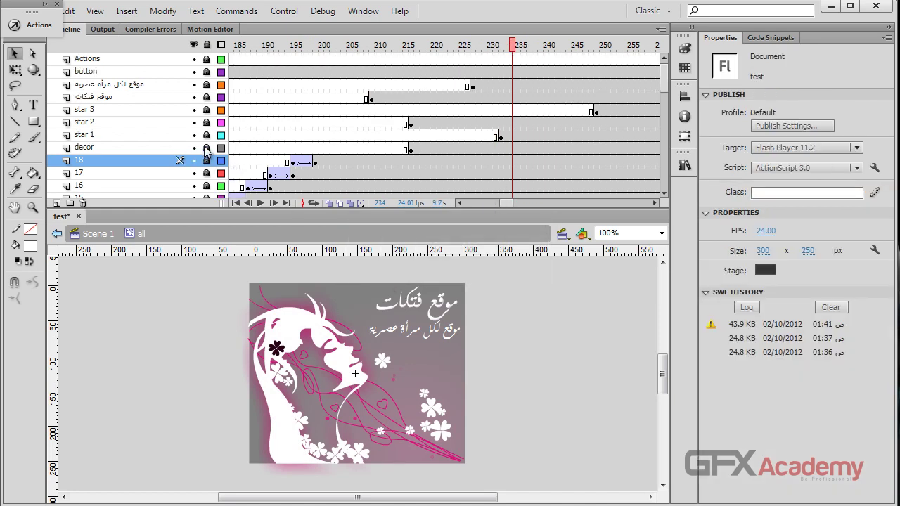
{"action": "left_click", "coordinate": [206, 97]}
{"action": "left_click", "coordinate": [146, 101]}
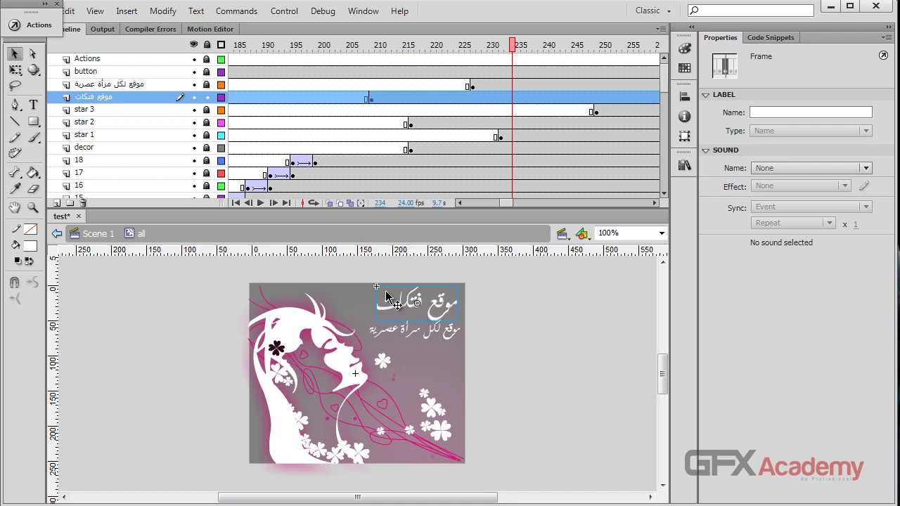
{"action": "left_click", "coordinate": [374, 98]}
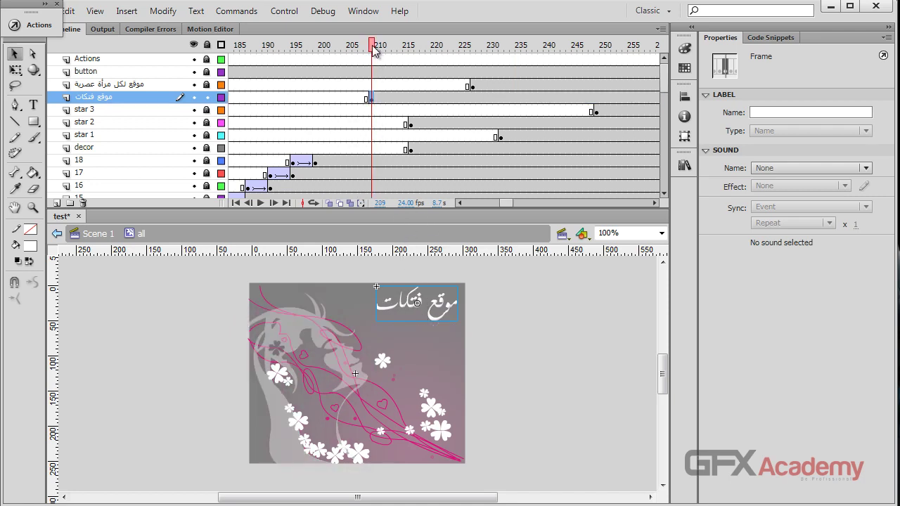
- Leave only the "موقع لكل مرأة عصرية" layer unlocked and select its keyframe at frame 227
{"action": "left_click_drag", "start_coordinate": [373, 45], "coordinate": [473, 60]}
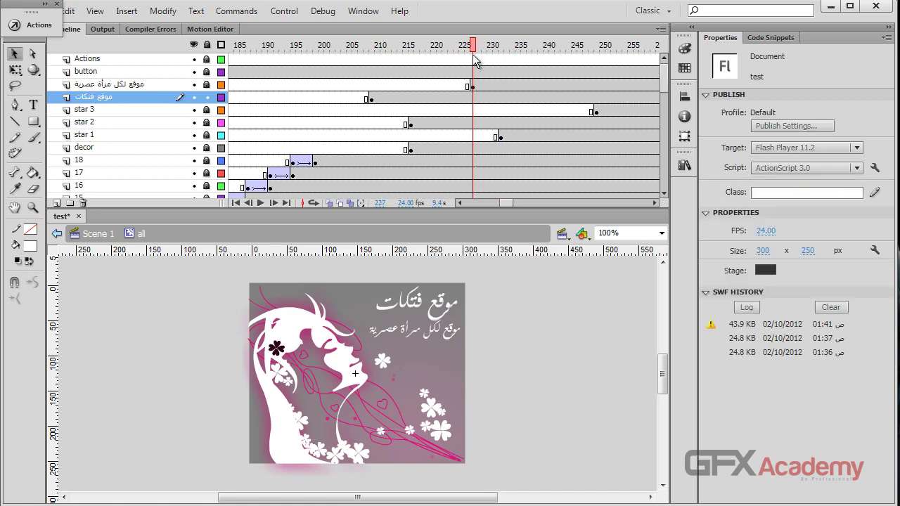
{"action": "left_click", "coordinate": [473, 87]}
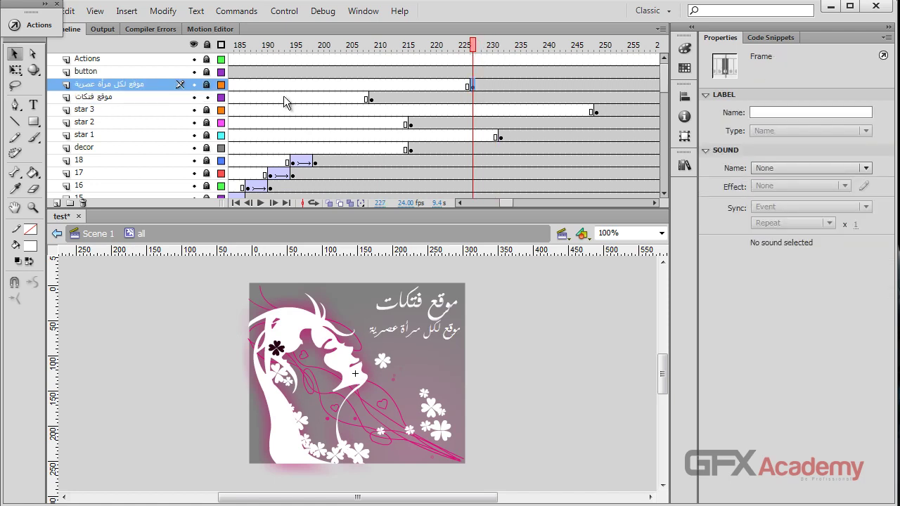
{"action": "left_click", "coordinate": [206, 84]}
{"action": "left_click", "coordinate": [473, 86]}
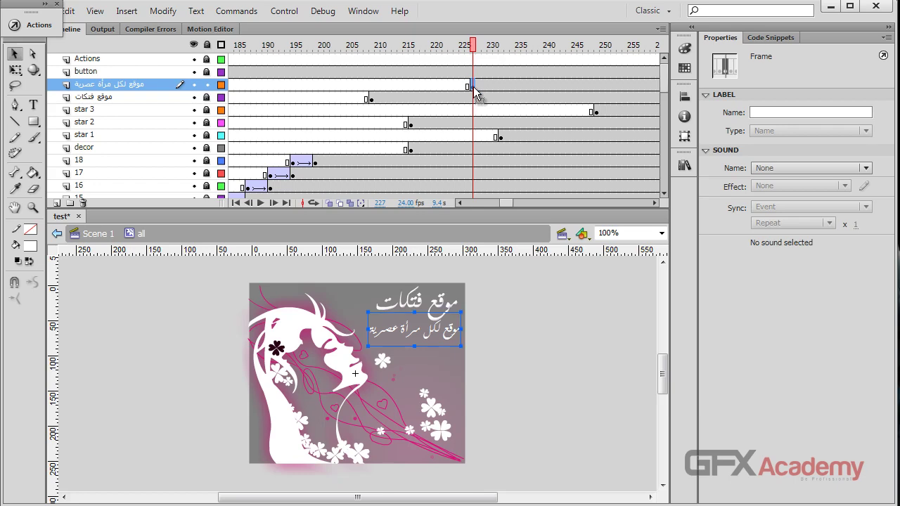
- Copy the whole text of the second line and return to the Selection tool
{"action": "double_click", "coordinate": [448, 342]}
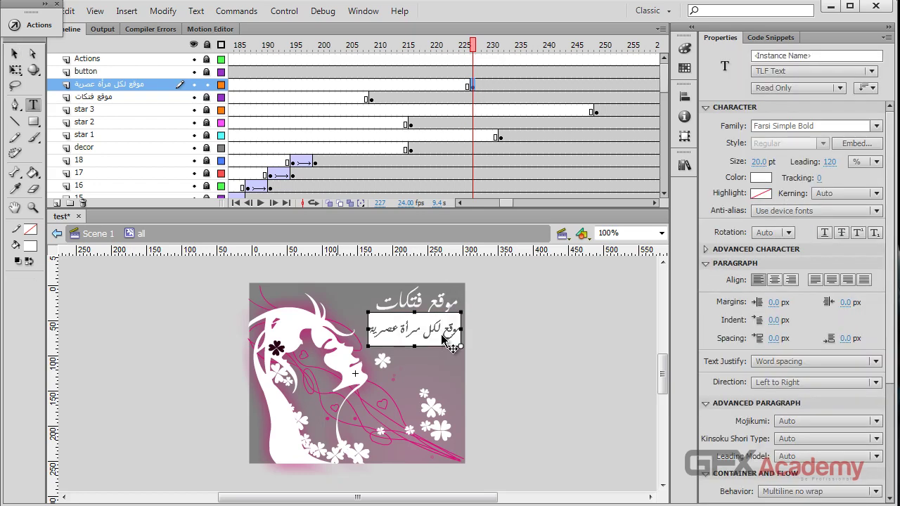
{"action": "key", "text": "ctrl+a"}
{"action": "key", "text": "ctrl+c"}
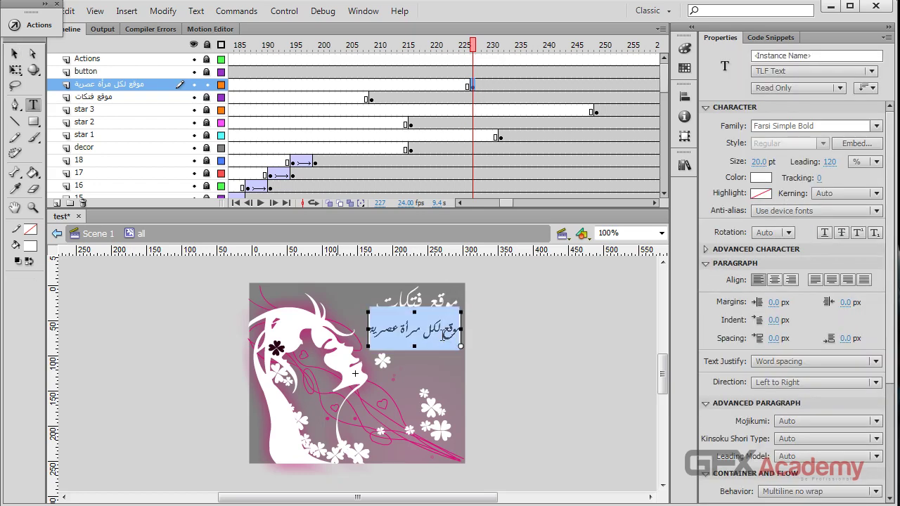
{"action": "key", "text": "Escape"}
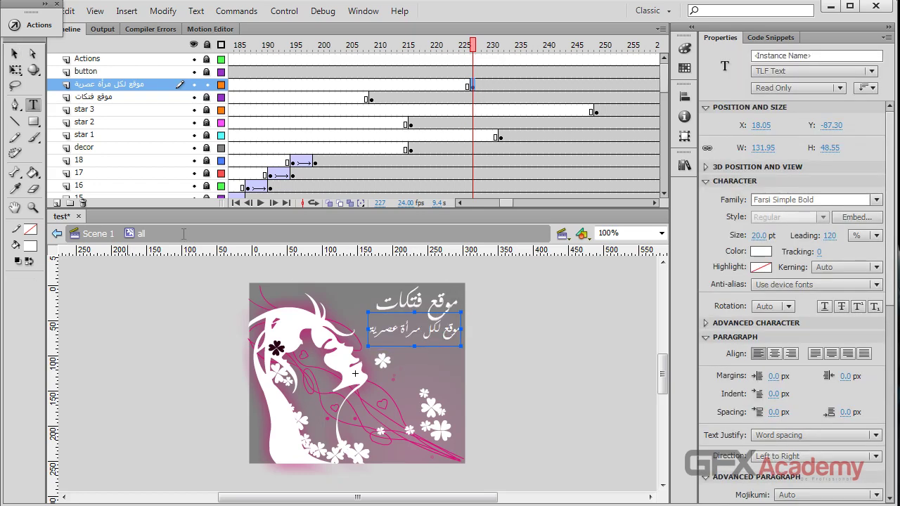
{"action": "left_click", "coordinate": [14, 54]}
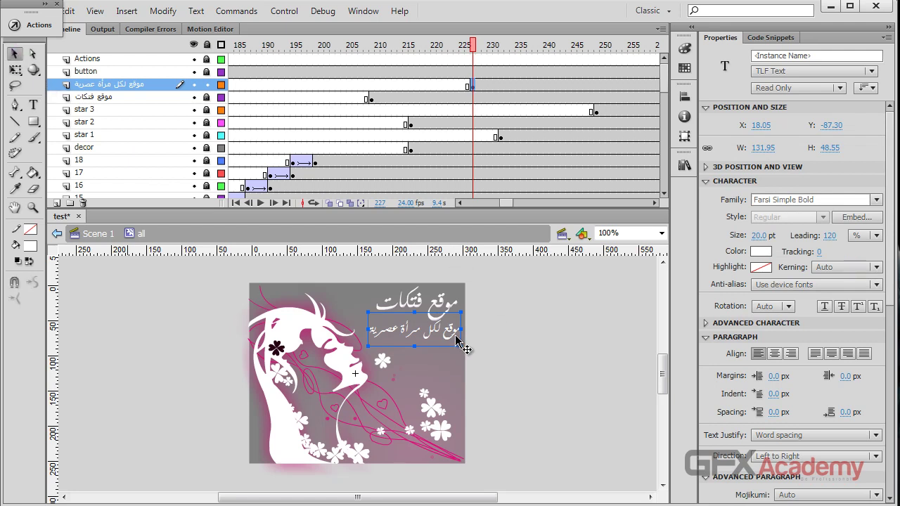
- Break the second text line apart and convert it to a Movie Clip symbol named "موقع لكل مرأة عصرية"
{"action": "key", "text": "ctrl+b"}
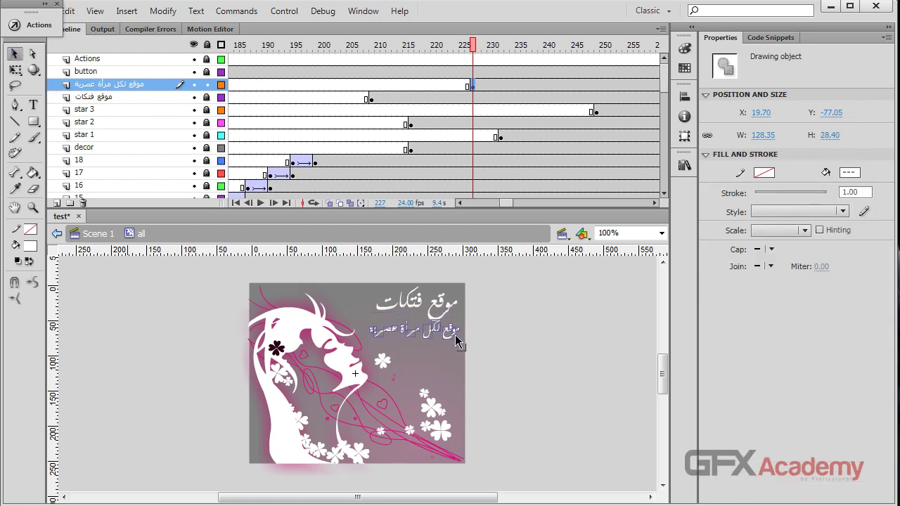
{"action": "key", "text": "F8"}
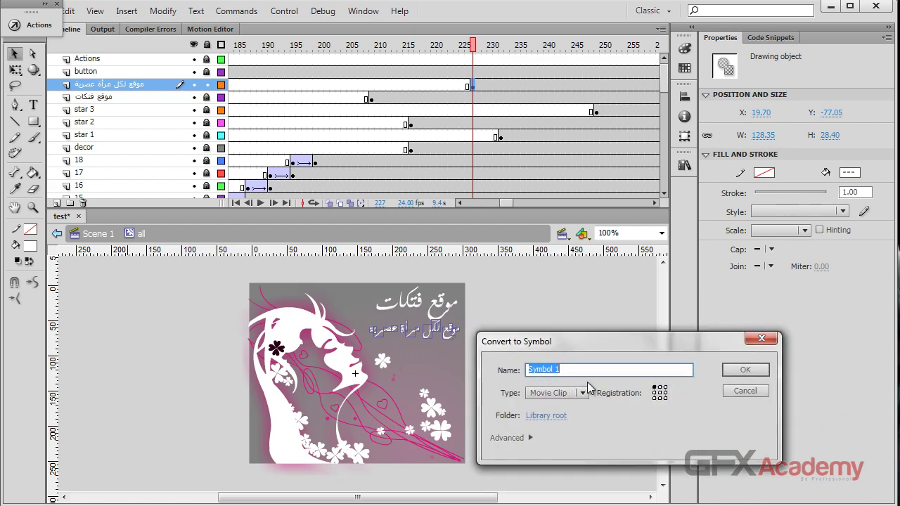
{"action": "key", "text": "ctrl+v"}
{"action": "left_click", "coordinate": [745, 369]}
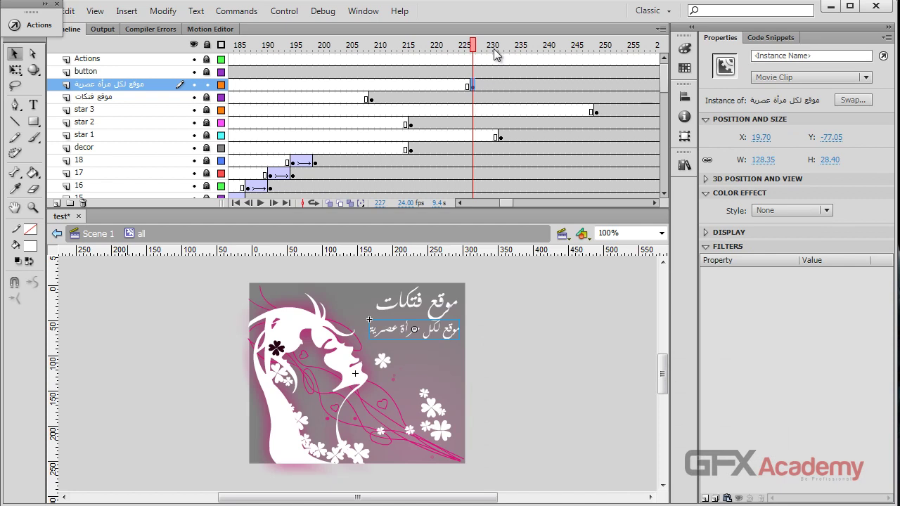
{"action": "mouse_move", "coordinate": [474, 51]}
{"action": "left_mouse_down"}
{"action": "mouse_move", "coordinate": [509, 51]}
{"action": "mouse_move", "coordinate": [477, 54]}
{"action": "left_mouse_up"}
{"action": "left_click", "coordinate": [412, 267]}
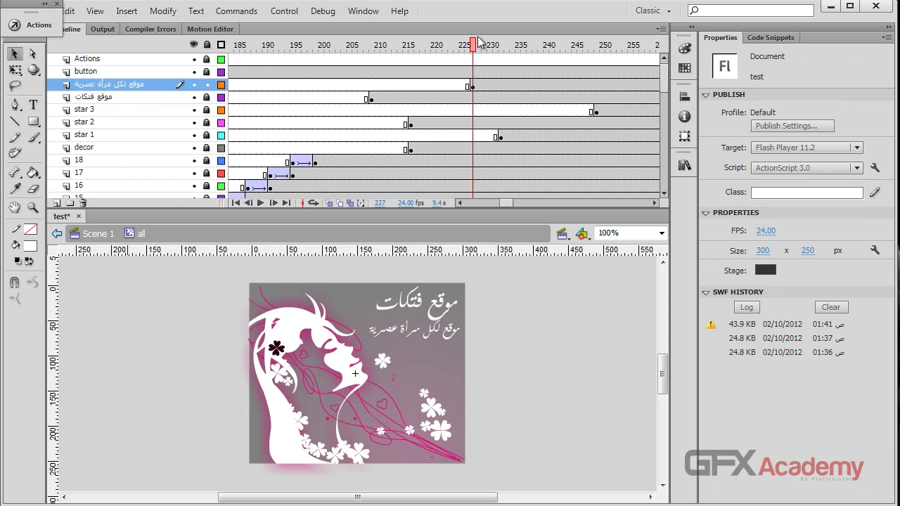
- Insert keyframes at frames 237 and 246 on the "موقع لكل مرأة عصرية" layer
{"action": "left_click_drag", "start_coordinate": [474, 52], "coordinate": [524, 51]}
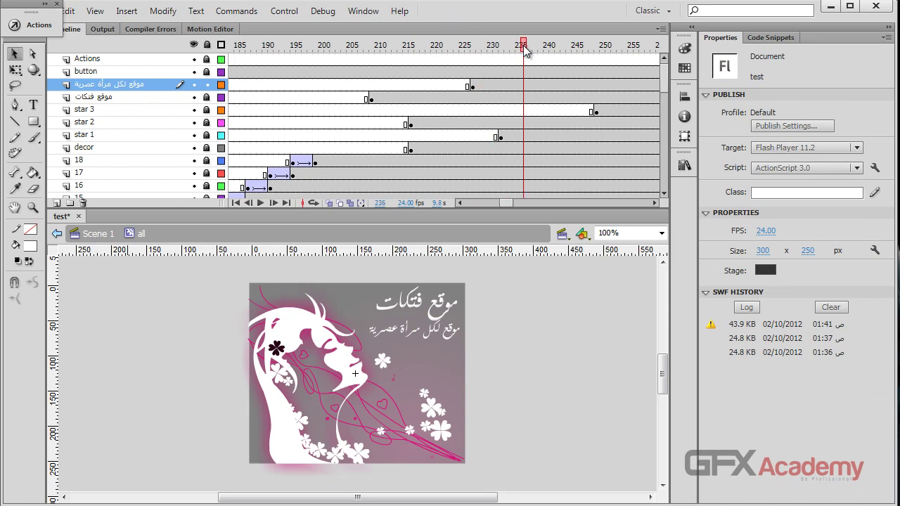
{"action": "left_click", "coordinate": [529, 86]}
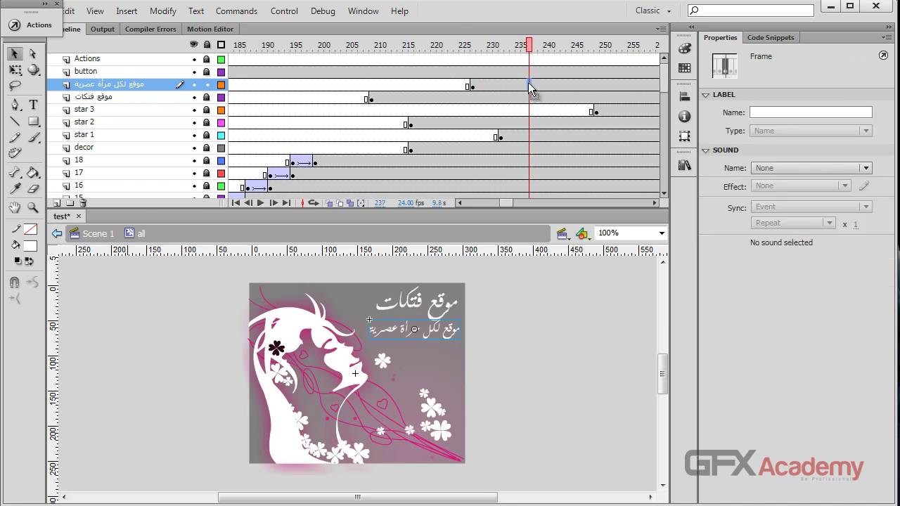
{"action": "key", "text": "F6"}
{"action": "left_click", "coordinate": [578, 86]}
{"action": "key", "text": "F6"}
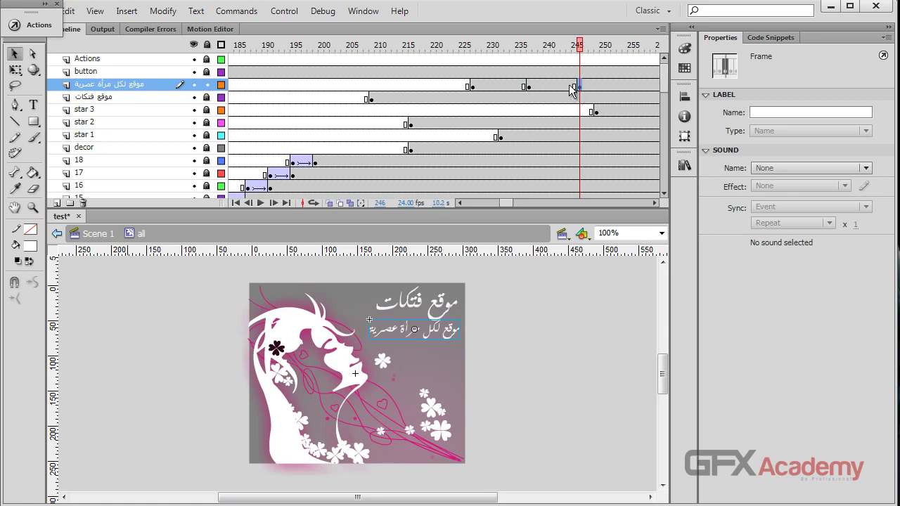
- Lower the second line to Y -74.05 at frame 227 and create a classic tween from there to frame 237
{"action": "mouse_move", "coordinate": [540, 55]}
{"action": "left_mouse_down"}
{"action": "mouse_move", "coordinate": [510, 53]}
{"action": "mouse_move", "coordinate": [527, 55]}
{"action": "left_mouse_up"}
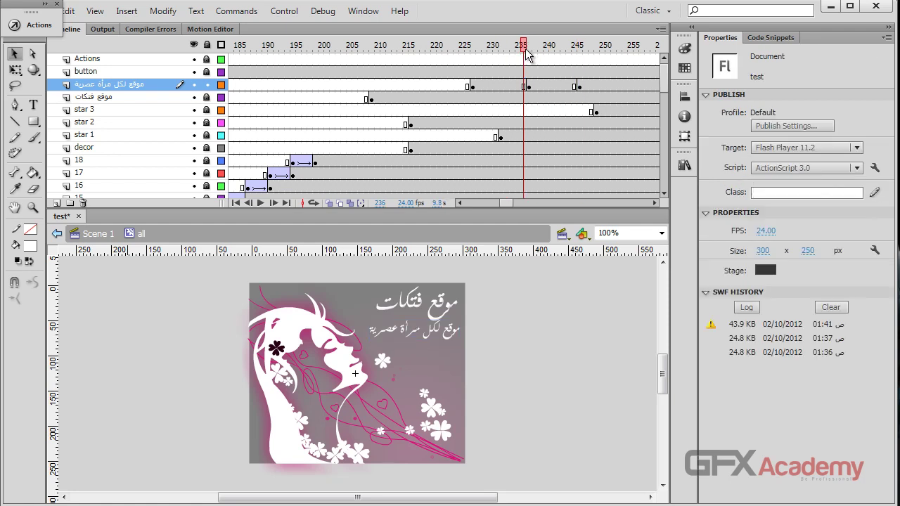
{"action": "left_click", "coordinate": [527, 85]}
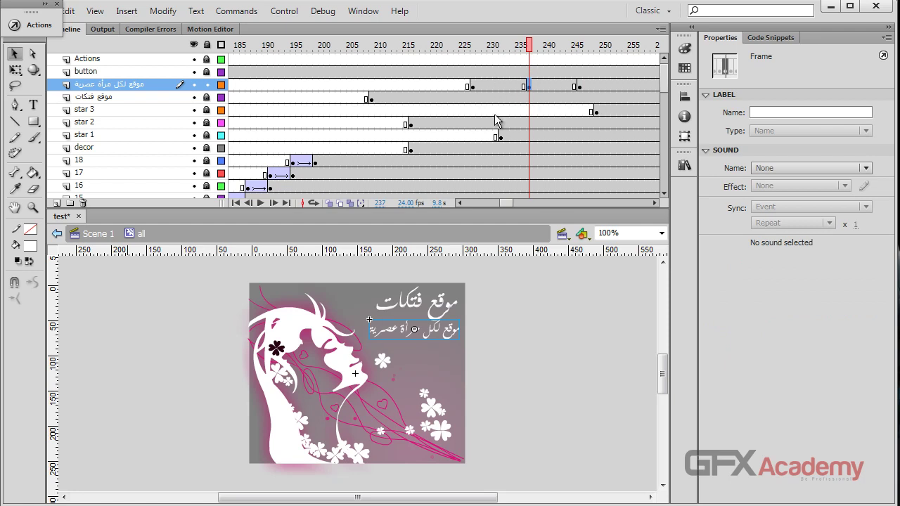
{"action": "left_click", "coordinate": [474, 86]}
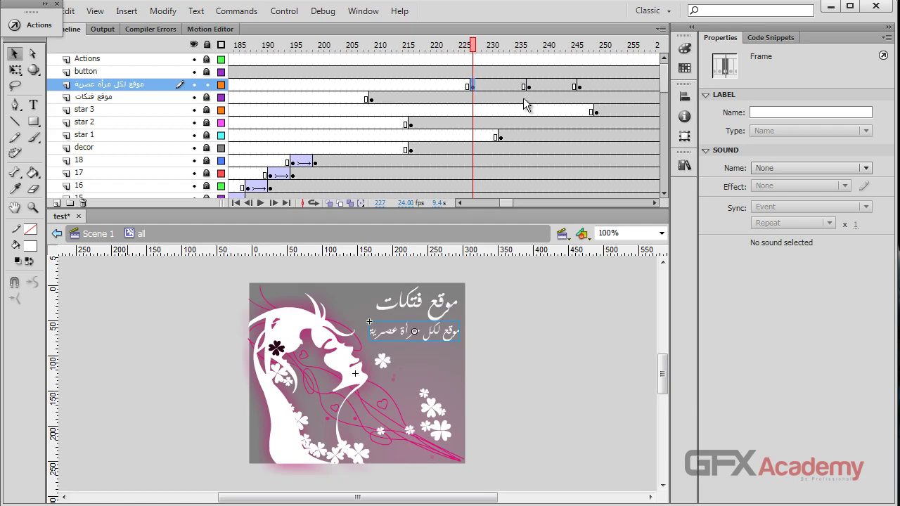
{"action": "right_click", "coordinate": [497, 86]}
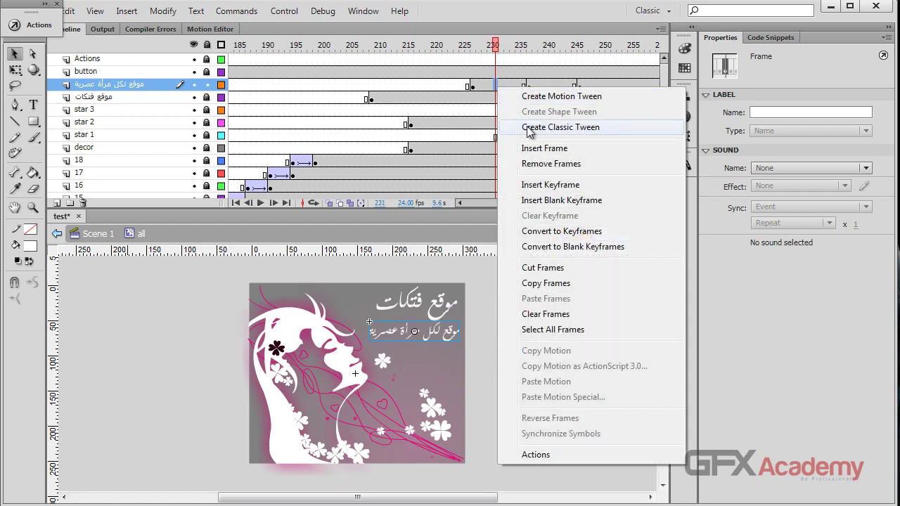
{"action": "left_click", "coordinate": [527, 125]}
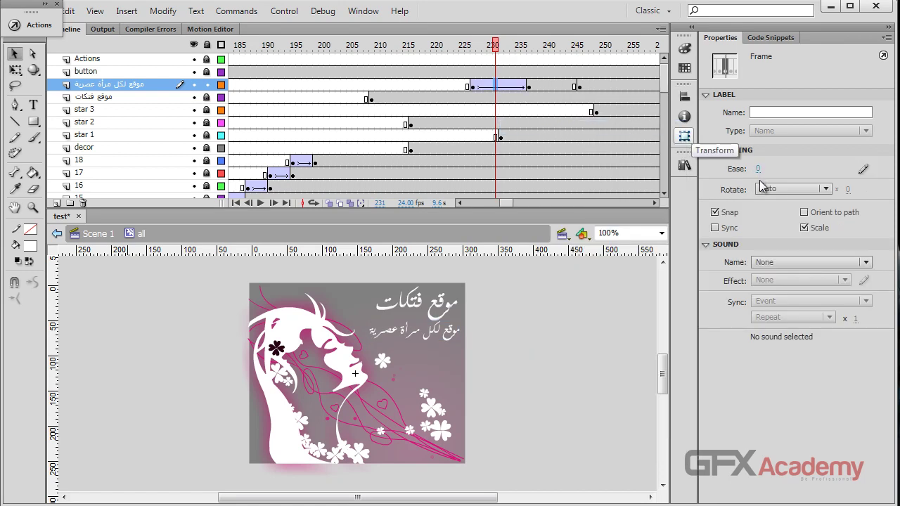
- Set the second line's alpha to 0% at frame 227 and scrub through its fade-in
{"action": "left_click", "coordinate": [472, 86]}
{"action": "left_click", "coordinate": [450, 332]}
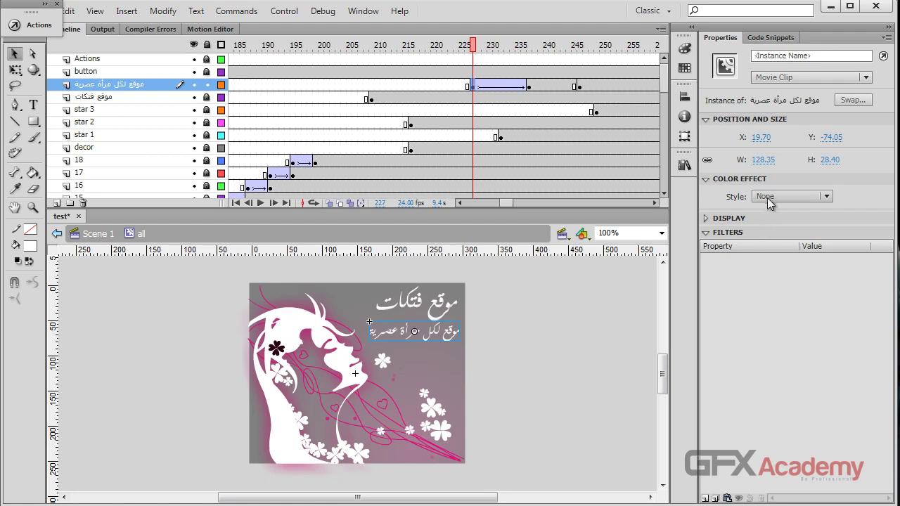
{"action": "left_click", "coordinate": [768, 196]}
{"action": "left_click", "coordinate": [777, 275]}
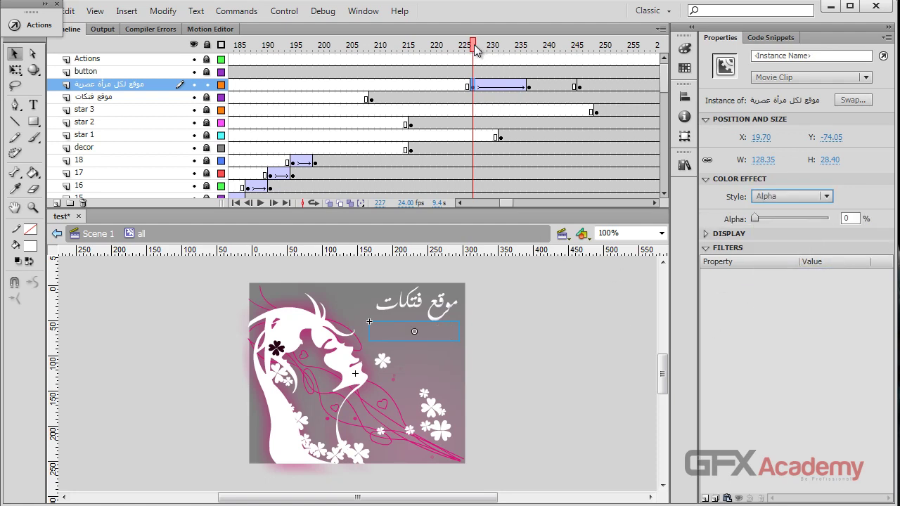
{"action": "left_click_drag", "start_coordinate": [476, 50], "coordinate": [549, 63]}
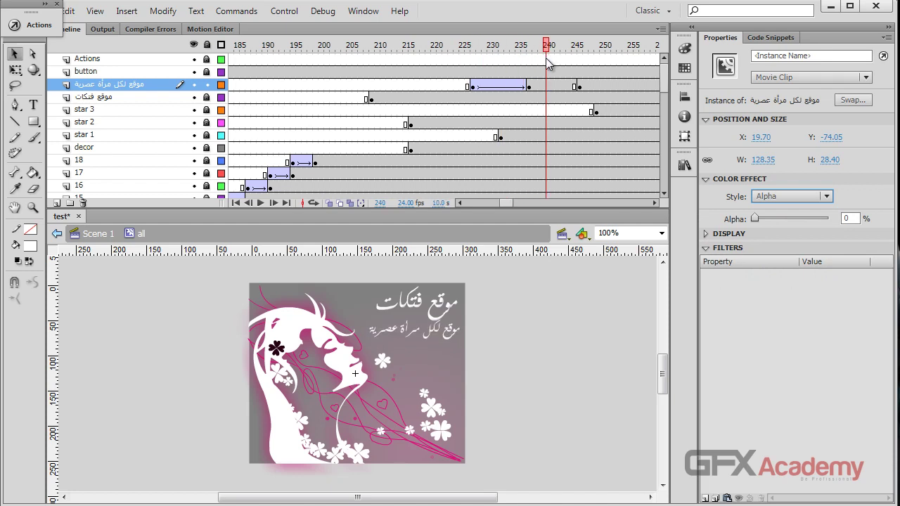
- Move the layer's last keyframe from frame 246 to frame 255
{"action": "left_click_drag", "start_coordinate": [507, 201], "coordinate": [511, 201]}
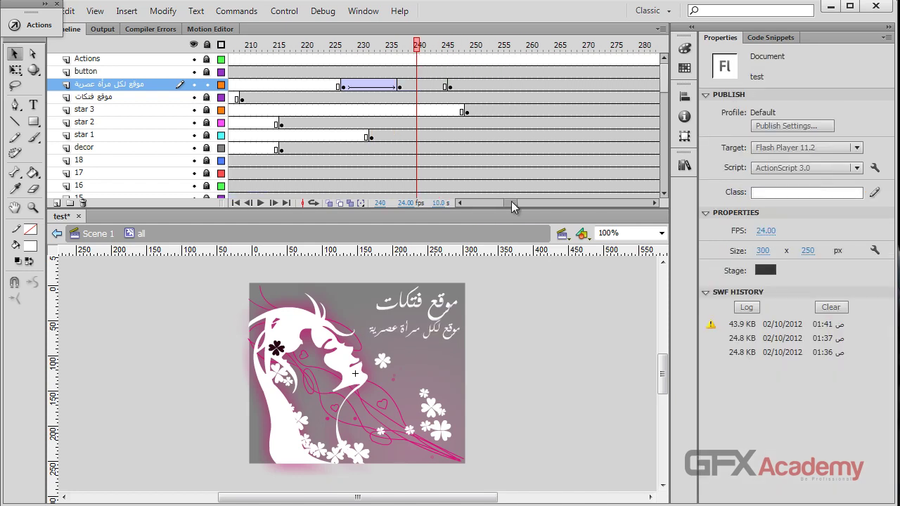
{"action": "left_click", "coordinate": [449, 87]}
{"action": "left_click_drag", "start_coordinate": [450, 88], "coordinate": [500, 85]}
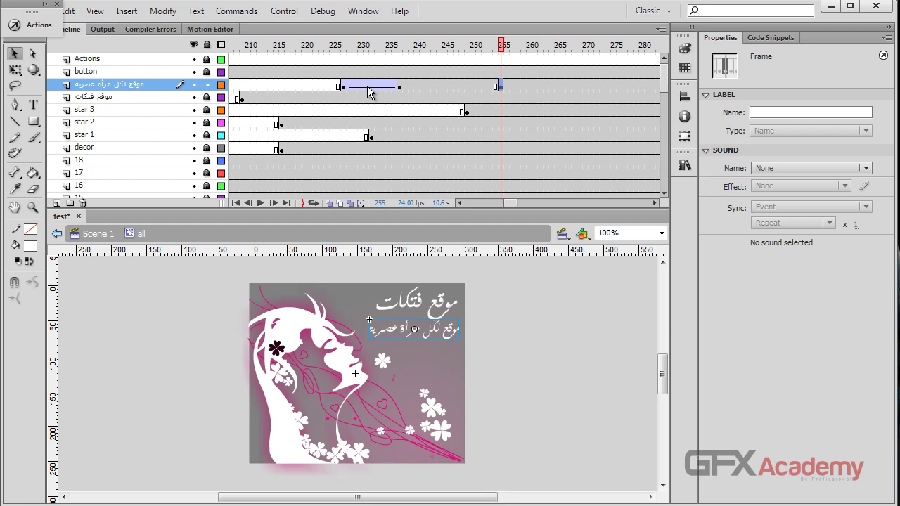
- Duplicate the transparent keyframe from frame 227 to frame 265 and remove the tween that follows it
{"action": "left_click", "coordinate": [344, 86]}
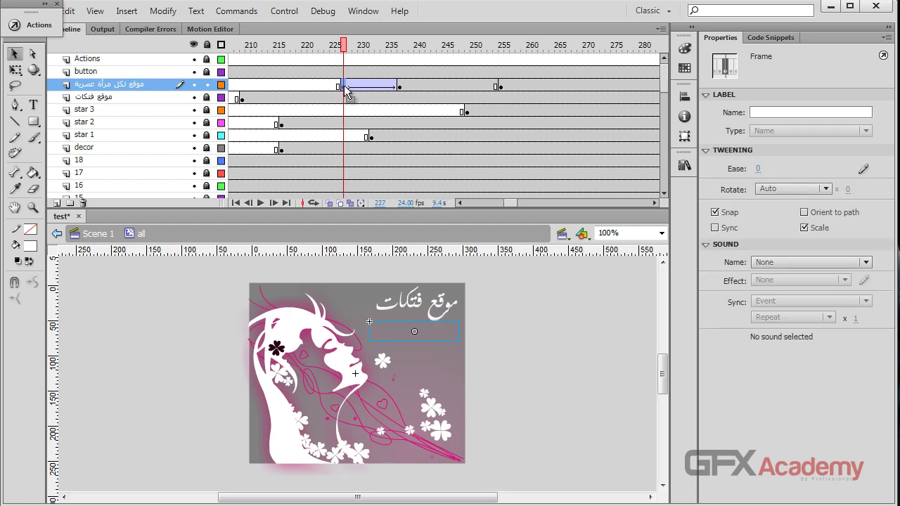
{"action": "left_click_drag", "start_coordinate": [344, 87], "coordinate": [556, 85]}
{"action": "right_click", "coordinate": [606, 84]}
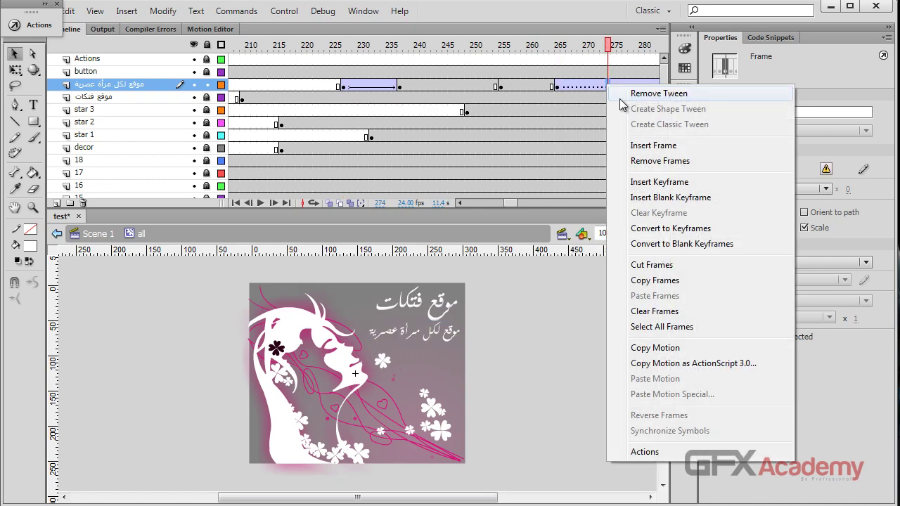
{"action": "left_click", "coordinate": [621, 94]}
- Create a classic tween between frames 255 and 265 and scrub back through the animation
{"action": "right_click", "coordinate": [532, 88]}
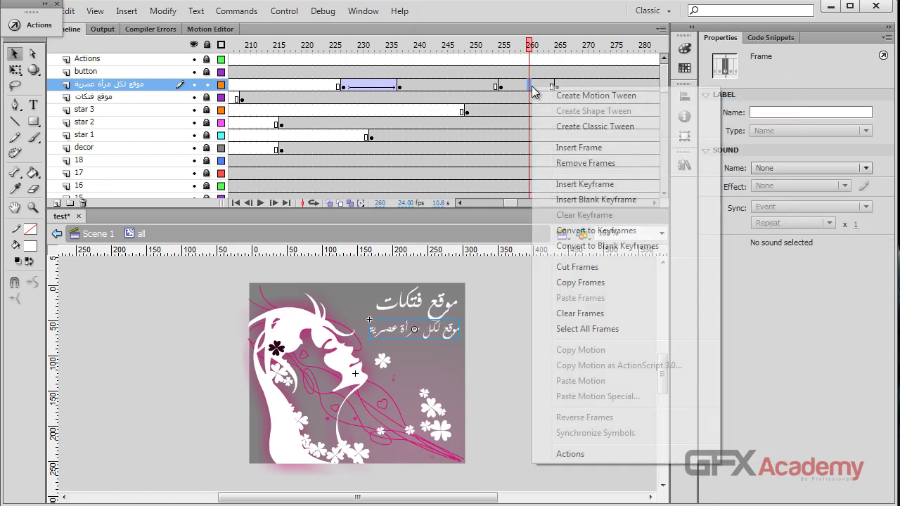
{"action": "left_click", "coordinate": [594, 127]}
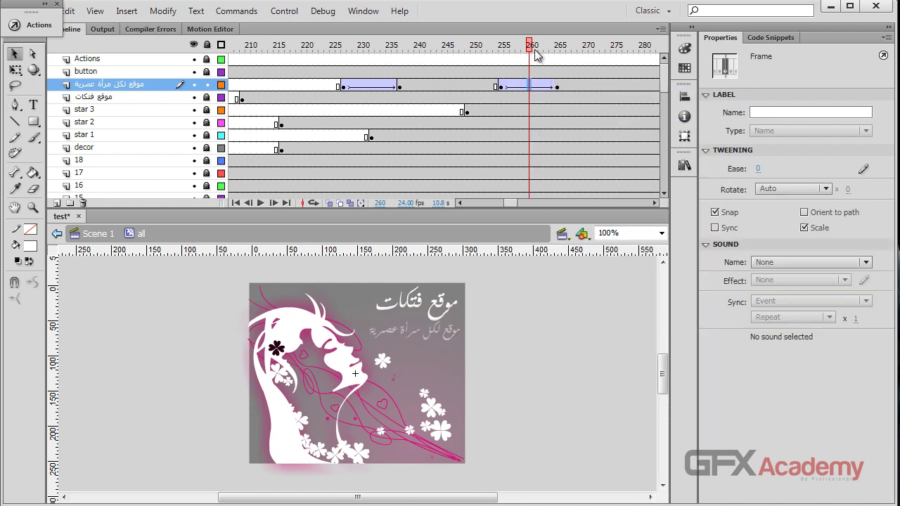
{"action": "left_click_drag", "start_coordinate": [530, 49], "coordinate": [416, 77]}
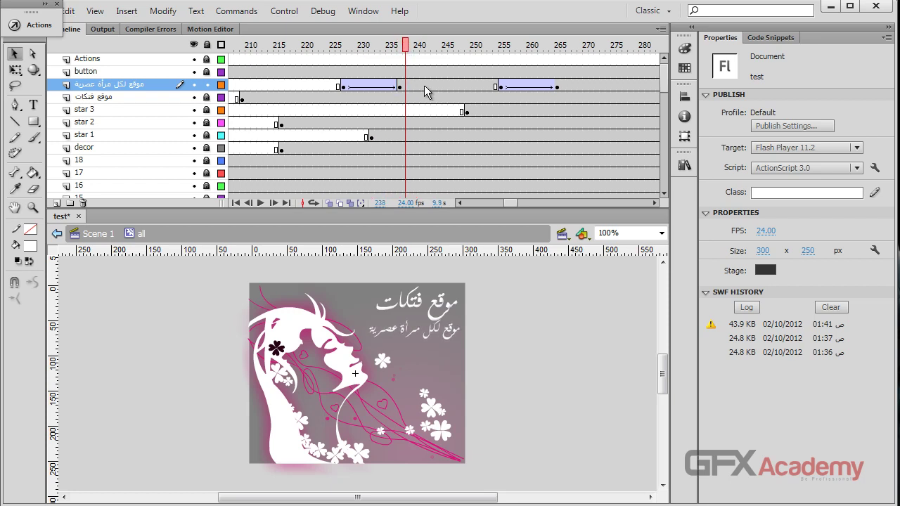
- Insert a keyframe at frame 244 on the second line's layer and nudge the text slightly down there
{"action": "left_click", "coordinate": [424, 85]}
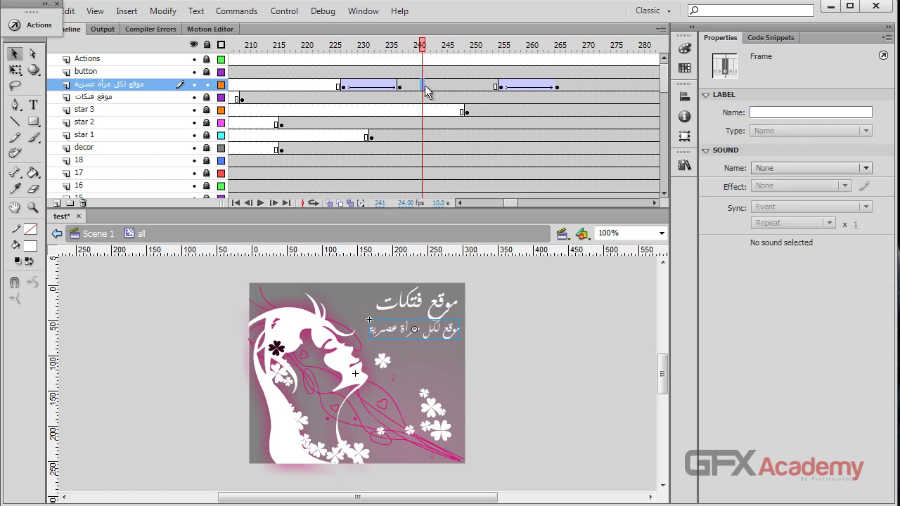
{"action": "left_click", "coordinate": [437, 86]}
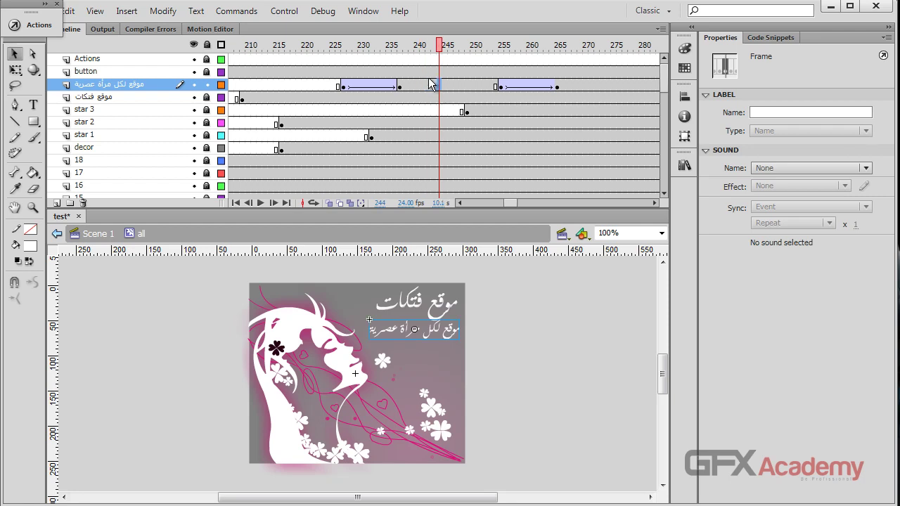
{"action": "key", "text": "F6"}
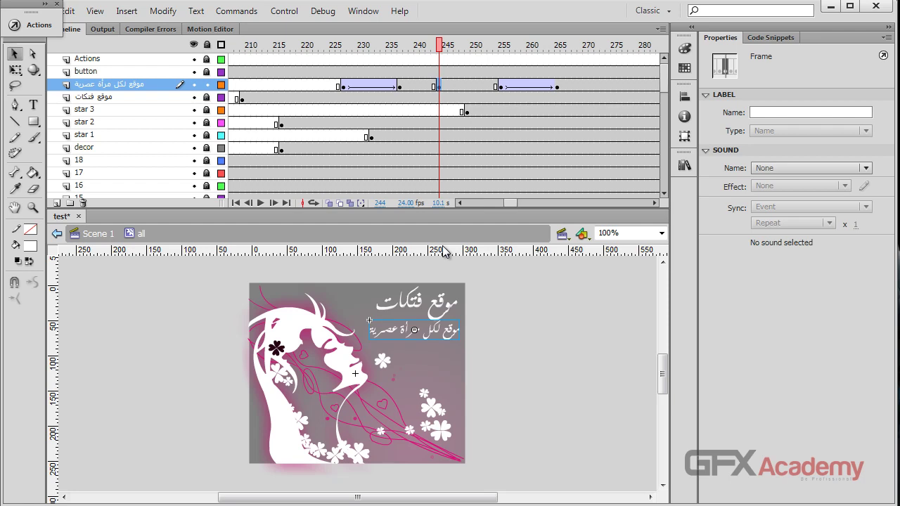
- Nudge the second line slightly further down at frame 227 and check its keyframes at frames 265 and 255
{"action": "left_click", "coordinate": [343, 88]}
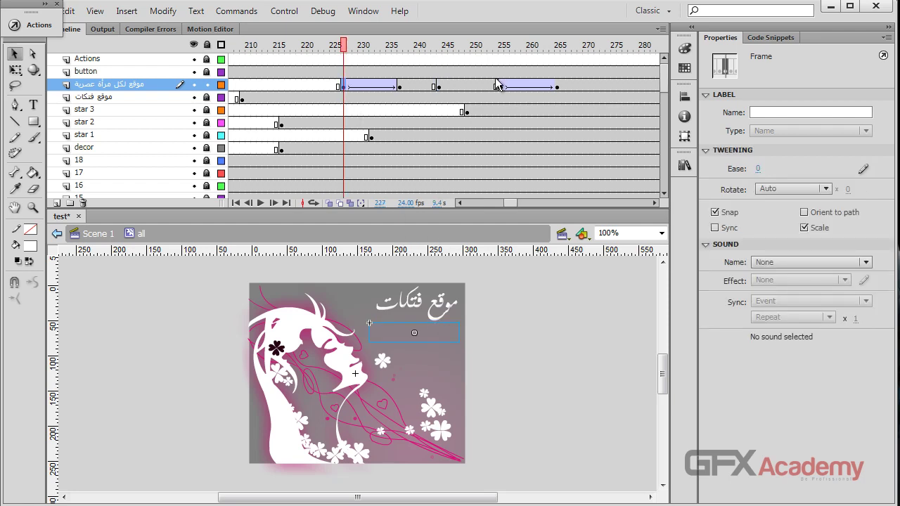
{"action": "left_click", "coordinate": [557, 87]}
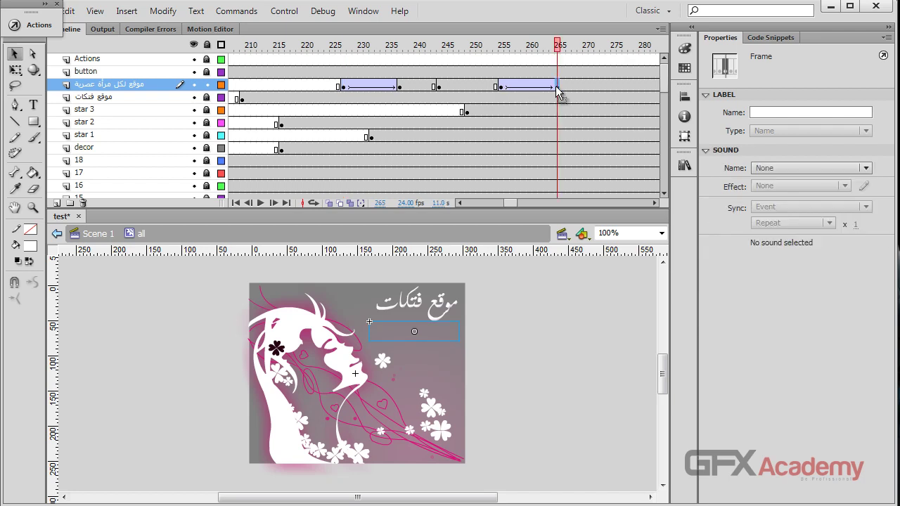
{"action": "left_click", "coordinate": [501, 87]}
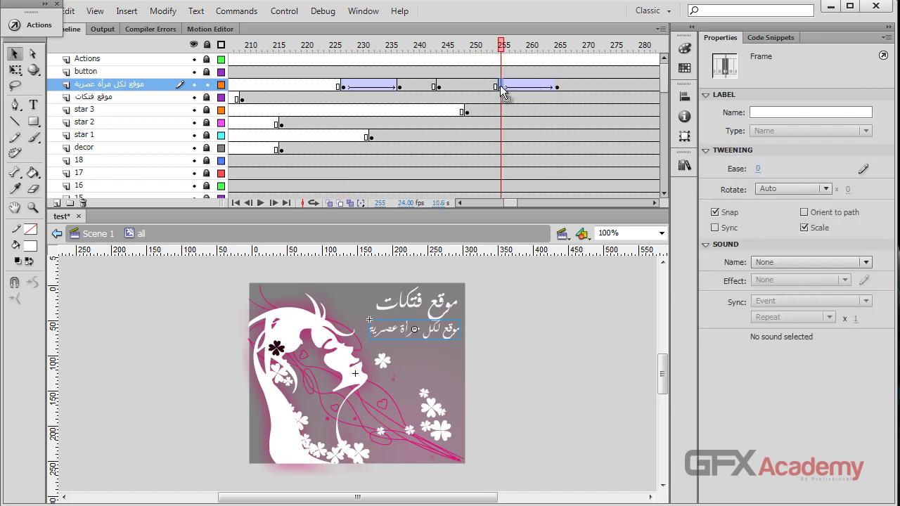
- Create a classic tween between frames 237 and 244 on the second line's layer and scrub through it
{"action": "left_click", "coordinate": [438, 86]}
{"action": "left_click_drag", "start_coordinate": [439, 48], "coordinate": [407, 62]}
{"action": "right_click", "coordinate": [415, 90]}
{"action": "left_click", "coordinate": [450, 131]}
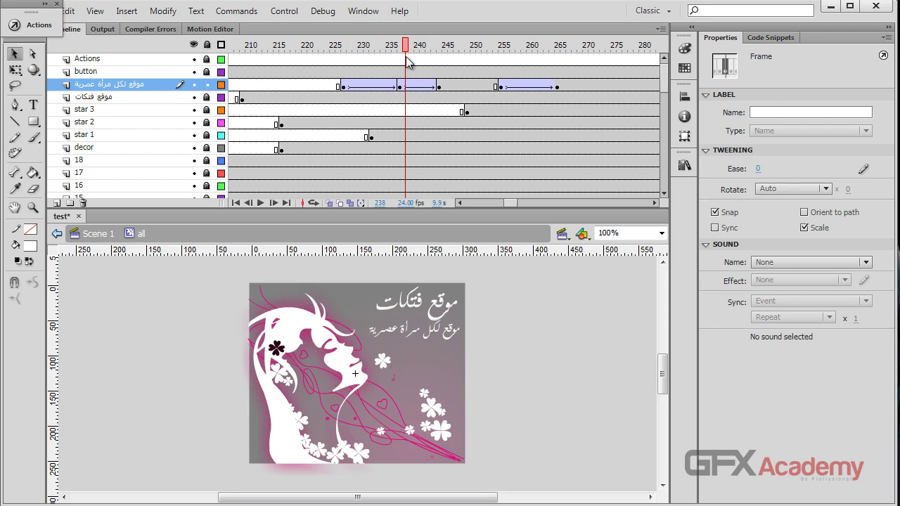
{"action": "left_click", "coordinate": [438, 87]}
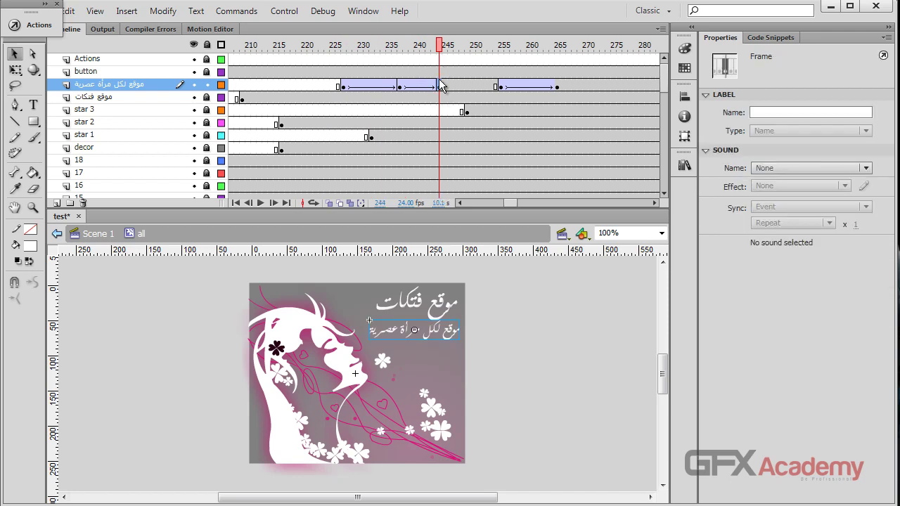
{"action": "mouse_move", "coordinate": [440, 43]}
{"action": "left_mouse_down"}
{"action": "mouse_move", "coordinate": [351, 44]}
{"action": "mouse_move", "coordinate": [429, 44]}
{"action": "left_mouse_up"}
{"action": "left_click", "coordinate": [417, 45]}
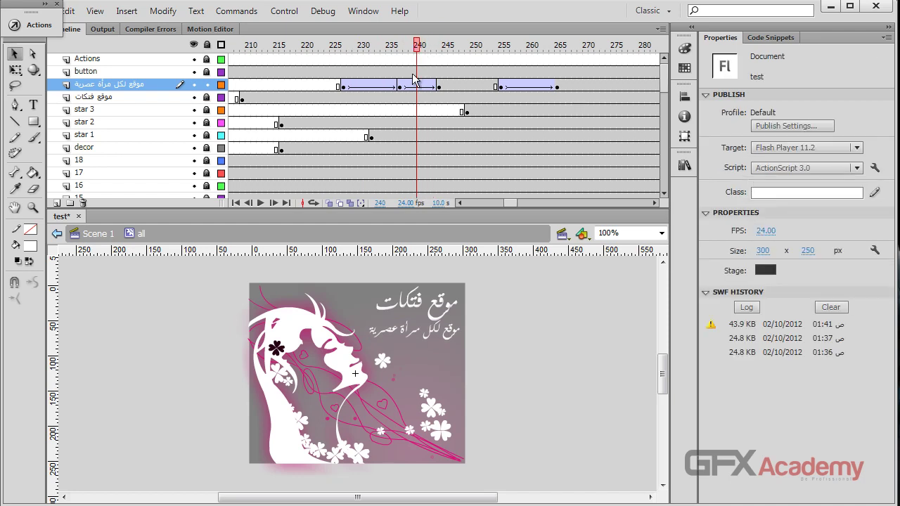
- Try an ease of -100 on the tween between frames 237 and 244
{"action": "left_click", "coordinate": [413, 88]}
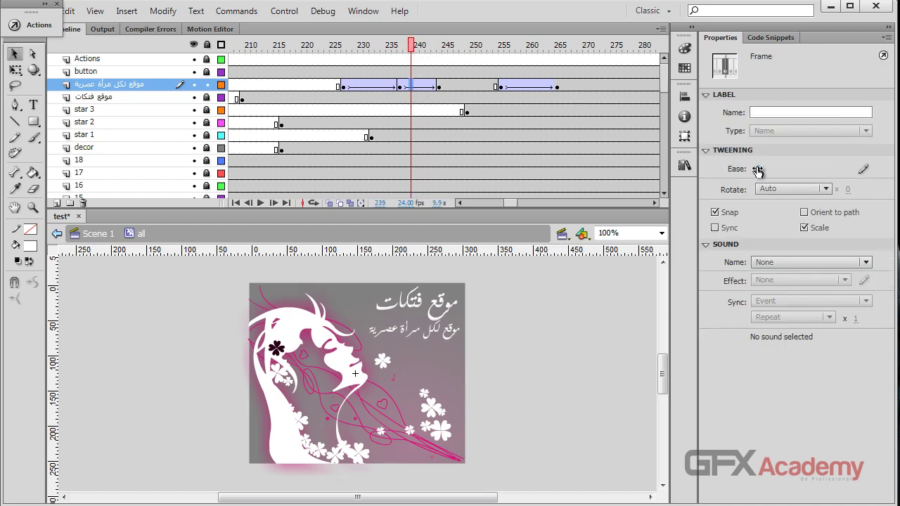
{"action": "left_click_drag", "start_coordinate": [757, 170], "coordinate": [542, 173]}
{"action": "mouse_move", "coordinate": [411, 50]}
{"action": "left_mouse_down"}
{"action": "mouse_move", "coordinate": [318, 47]}
{"action": "mouse_move", "coordinate": [475, 50]}
{"action": "mouse_move", "coordinate": [396, 46]}
{"action": "mouse_move", "coordinate": [417, 47]}
{"action": "left_mouse_up"}
- Set the ease of the tween between frames 237 and 244 to 100 and check the motion
{"action": "left_click", "coordinate": [417, 87]}
{"action": "left_click", "coordinate": [763, 169]}
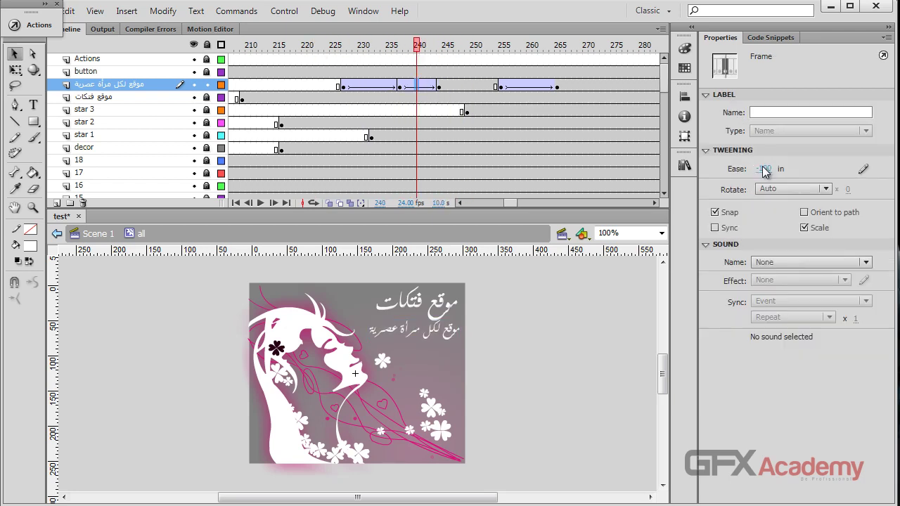
{"action": "type", "text": "100"}
{"action": "key", "text": "Return"}
{"action": "mouse_move", "coordinate": [418, 51]}
{"action": "left_mouse_down"}
{"action": "mouse_move", "coordinate": [316, 46]}
{"action": "mouse_move", "coordinate": [444, 50]}
{"action": "mouse_move", "coordinate": [417, 50]}
{"action": "left_mouse_up"}
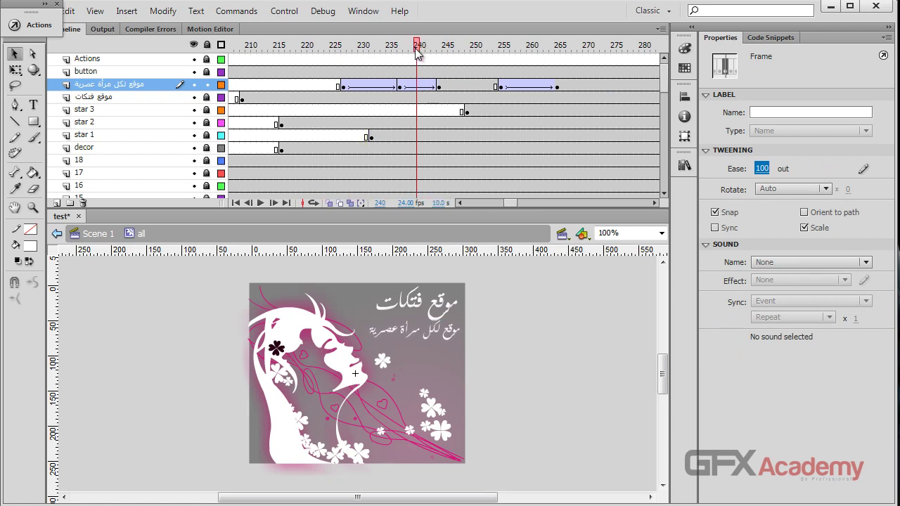
{"action": "left_click", "coordinate": [417, 87]}
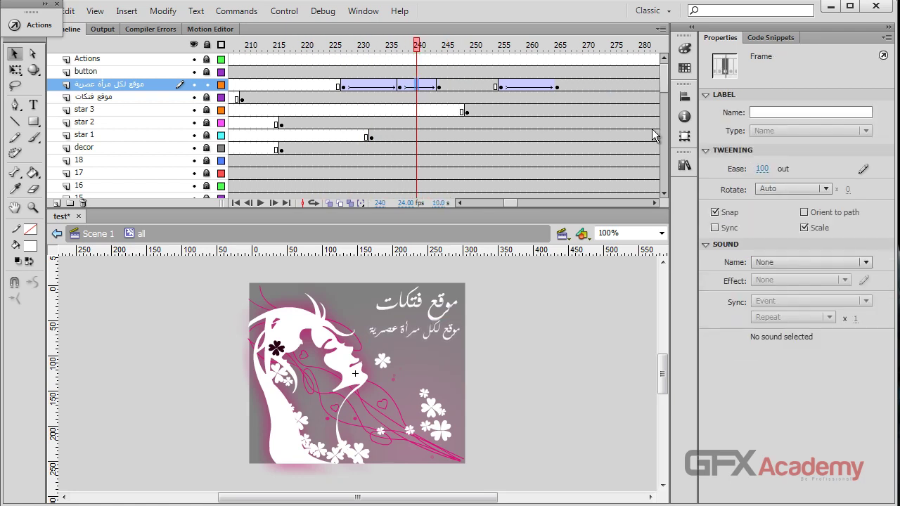
- Lower the ease of the tween between frames 227 and 237 on the second line's layer and scrub through the motion up to frame 244
{"action": "left_click", "coordinate": [758, 167]}
{"action": "left_click", "coordinate": [379, 88]}
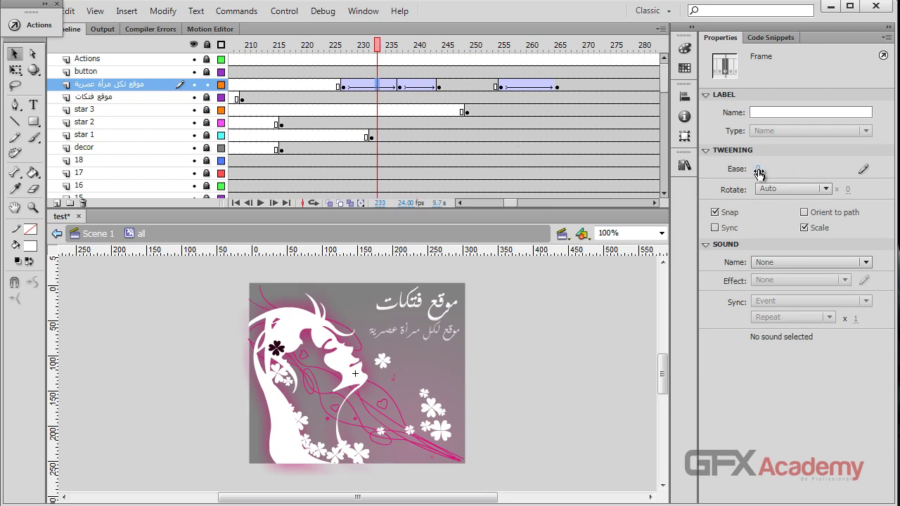
{"action": "left_click_drag", "start_coordinate": [758, 173], "coordinate": [456, 167]}
{"action": "left_click_drag", "start_coordinate": [380, 48], "coordinate": [450, 59]}
{"action": "left_click", "coordinate": [440, 87]}
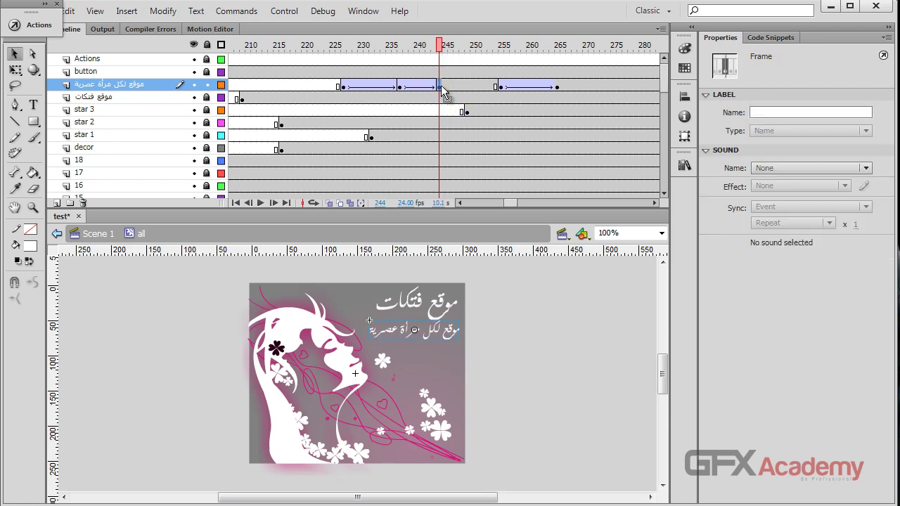
- Move the second line's fade-out tween later in the timeline so it starts at frame 270
{"action": "left_click_drag", "start_coordinate": [437, 48], "coordinate": [490, 49]}
{"action": "left_click_drag", "start_coordinate": [502, 87], "coordinate": [589, 90]}
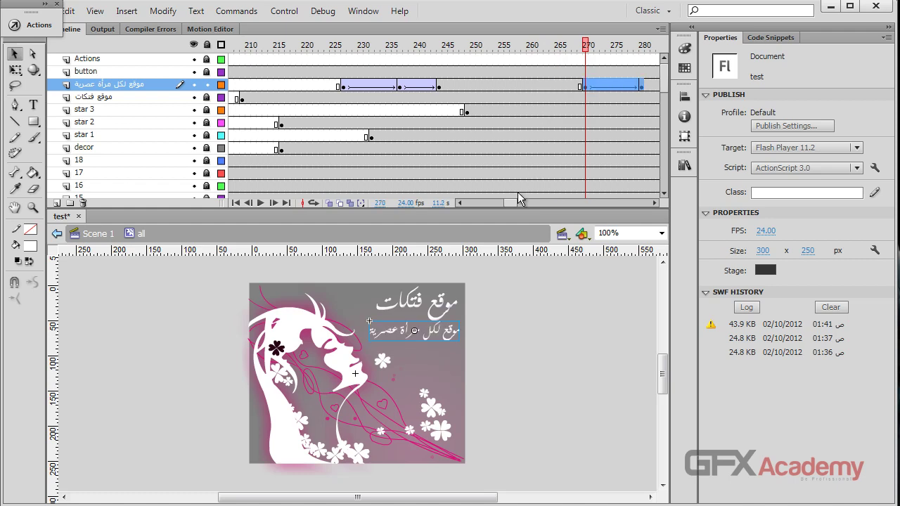
- Save the file, test the movie to watch the banner animation, and close the preview
{"action": "key", "text": "ctrl+s"}
{"action": "key", "text": "ctrl+Return"}
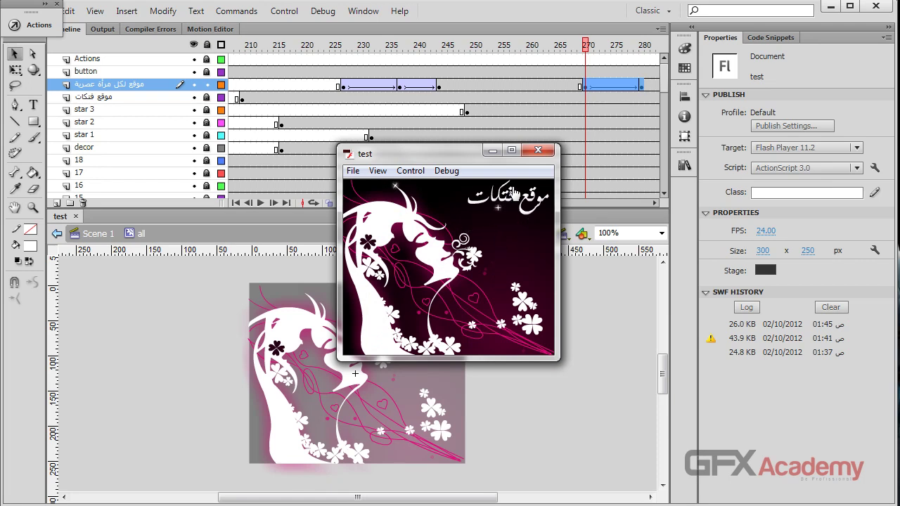
{"action": "left_click", "coordinate": [538, 151]}
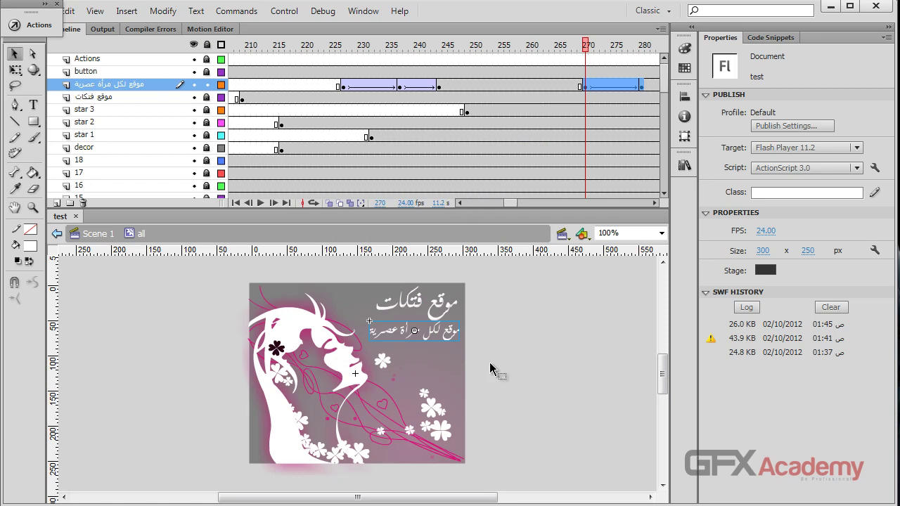
- Lock the second line's layer, add a new layer above it and name it "شاركينا"
{"action": "left_click", "coordinate": [436, 338]}
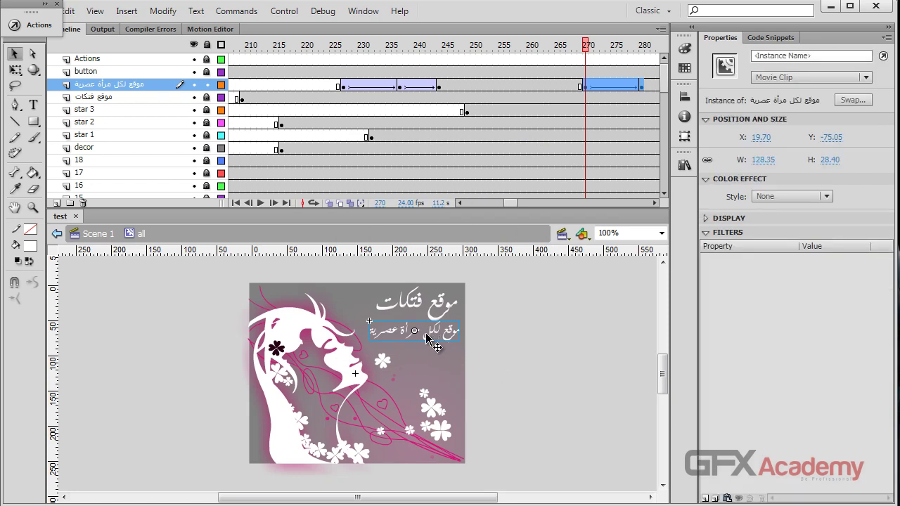
{"action": "left_click", "coordinate": [206, 85]}
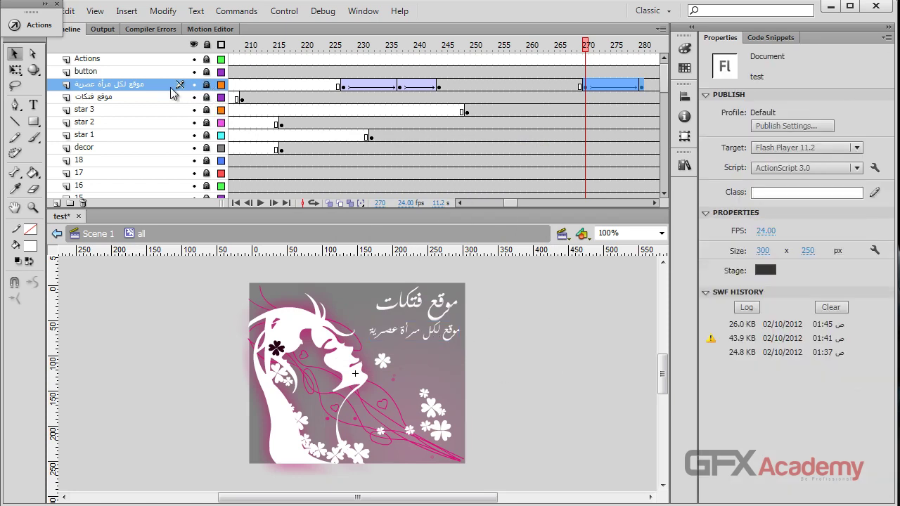
{"action": "left_click", "coordinate": [57, 203]}
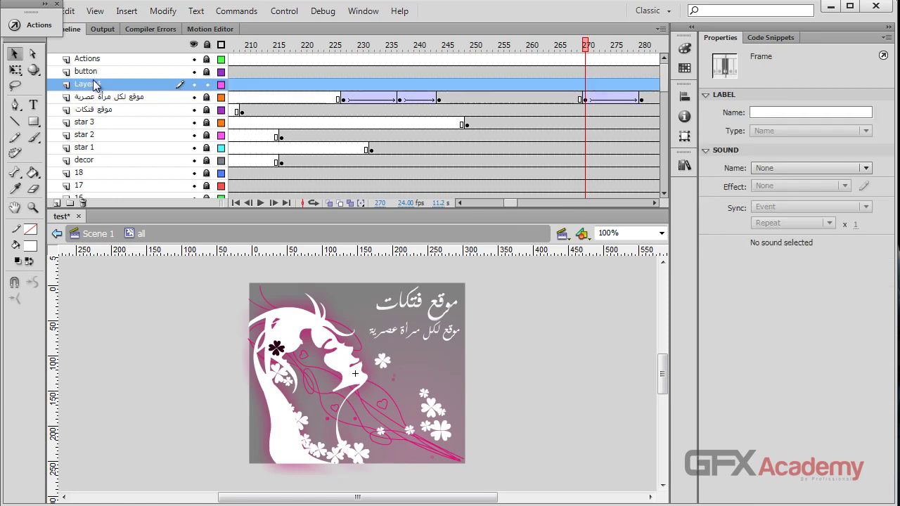
{"action": "double_click", "coordinate": [92, 84]}
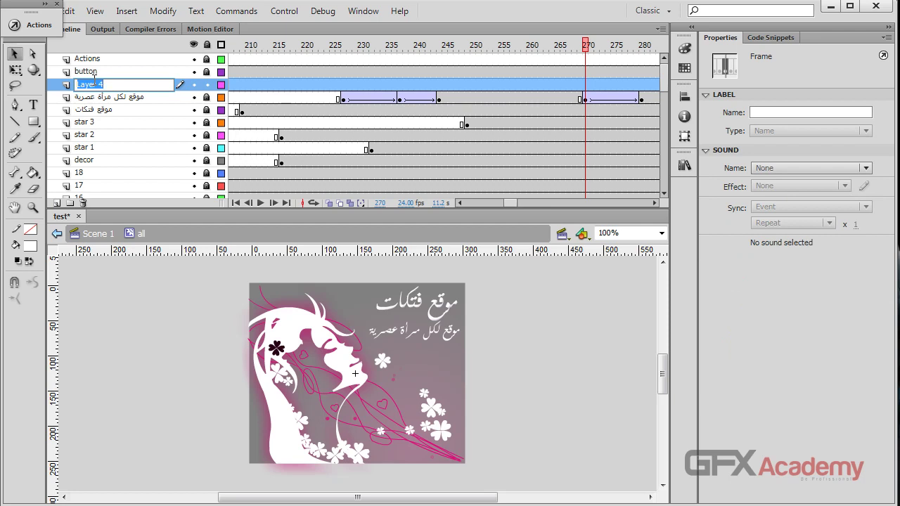
{"action": "type", "text": "fgf"}
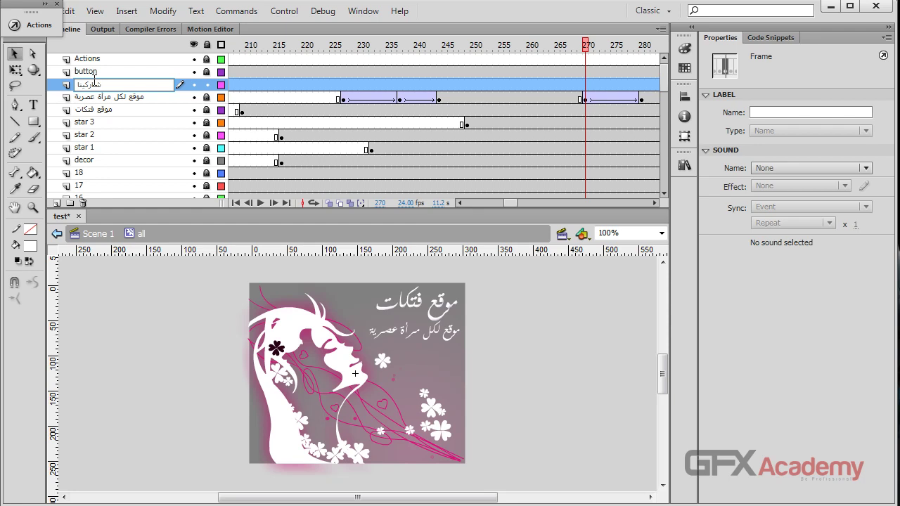
{"action": "key", "text": "Return"}
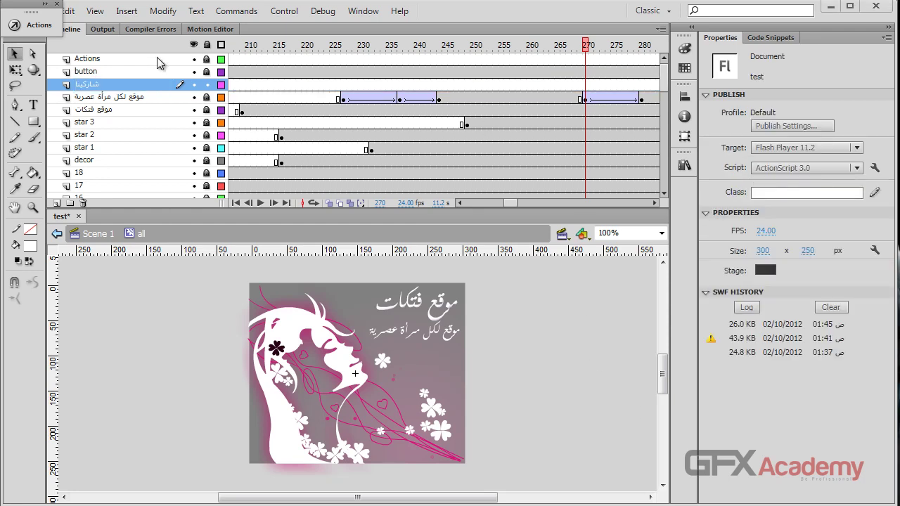
- Rename the new layer from "شاركينا" to "أكبر موقع نسائى"
{"action": "double_click", "coordinate": [119, 85]}
{"action": "key", "text": "ctrl+c"}
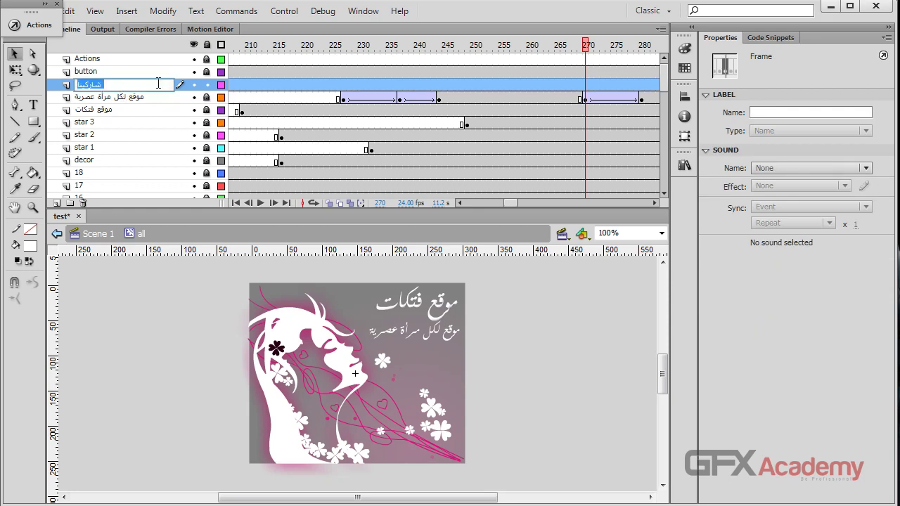
{"action": "type", "text": "أكبر موقع نسائي"}
{"action": "key", "text": "ctrl+a"}
{"action": "key", "text": "ctrl+v"}
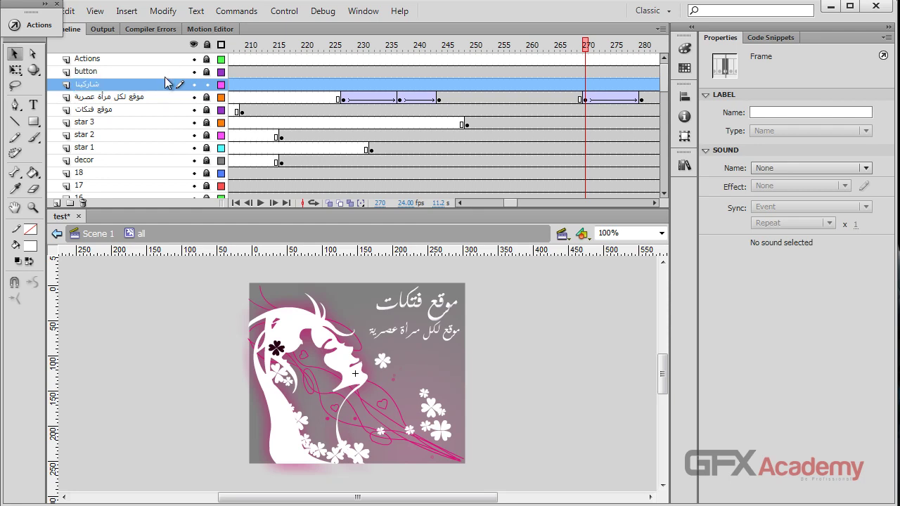
{"action": "key", "text": "ctrl+a"}
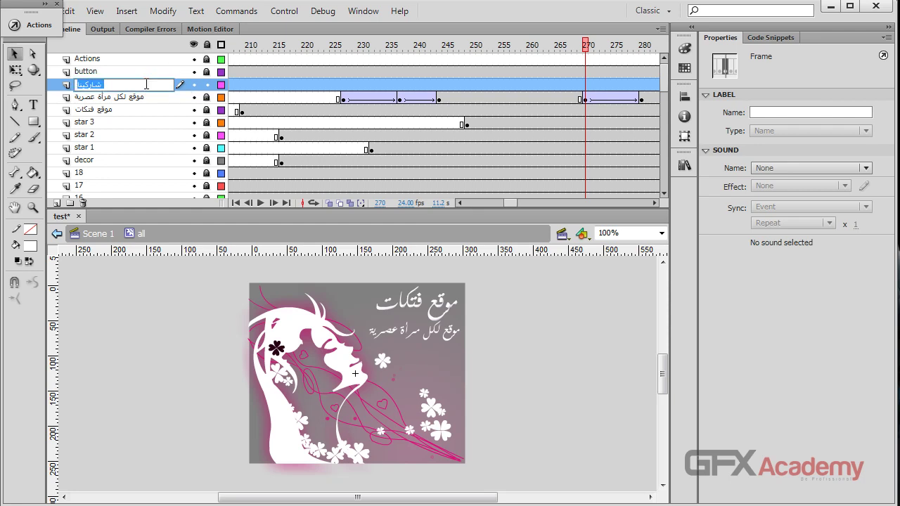
{"action": "key", "text": "Escape"}
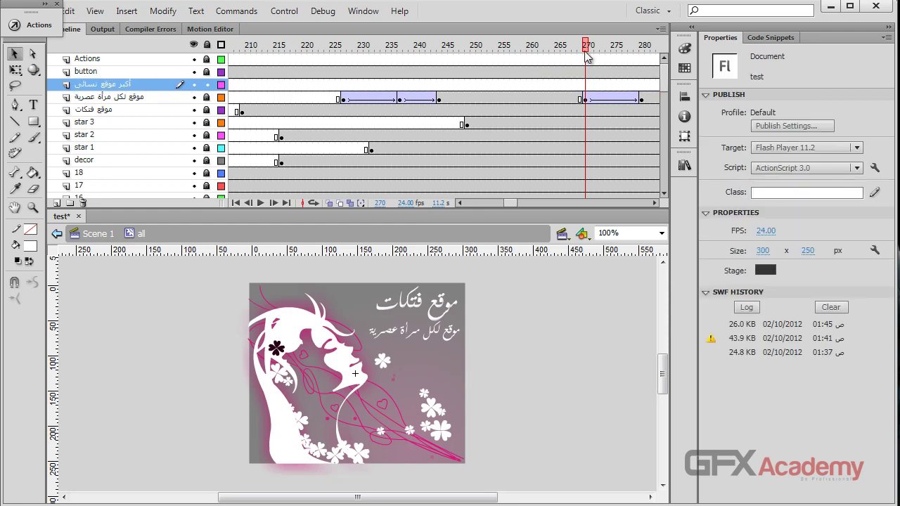
- Insert a keyframe at frame 270 on the "أكبر موقع نسائى" layer, where the second line starts fading out
{"action": "left_click_drag", "start_coordinate": [585, 44], "coordinate": [618, 46]}
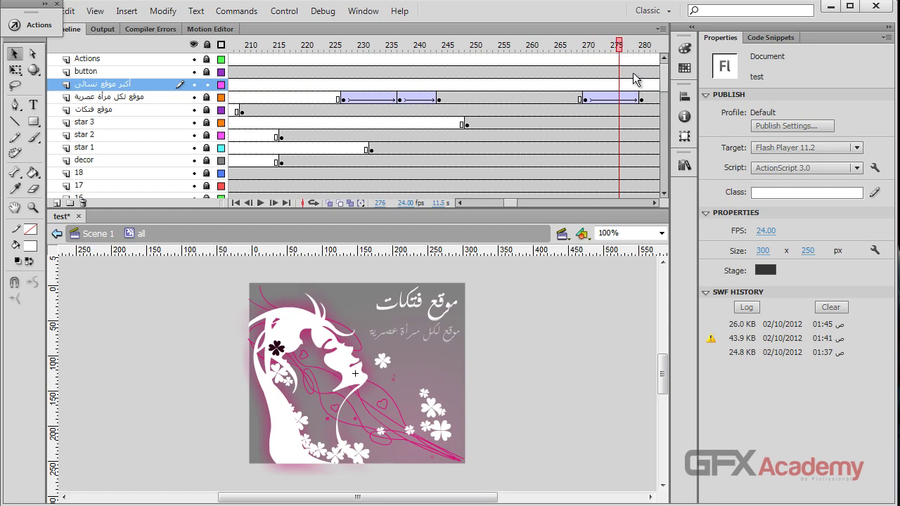
{"action": "left_click", "coordinate": [587, 73]}
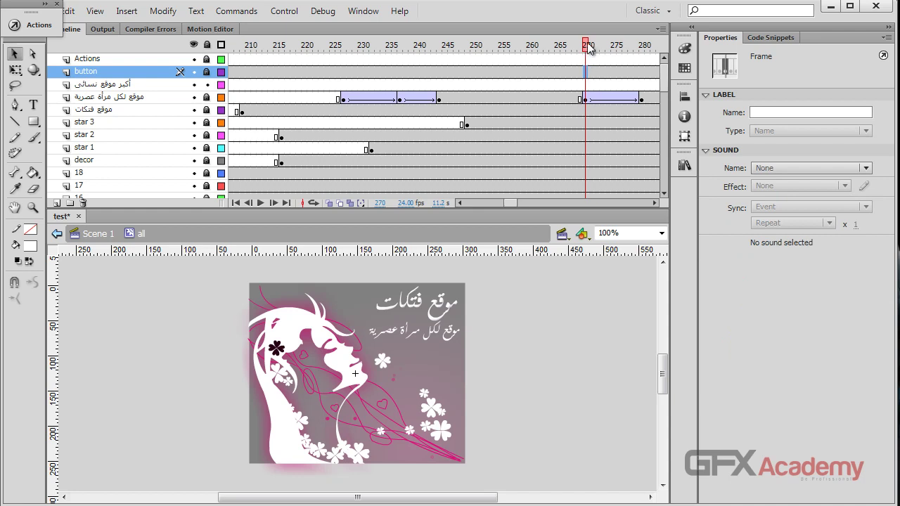
{"action": "mouse_move", "coordinate": [586, 44]}
{"action": "left_mouse_down"}
{"action": "mouse_move", "coordinate": [613, 44]}
{"action": "mouse_move", "coordinate": [591, 45]}
{"action": "left_mouse_up"}
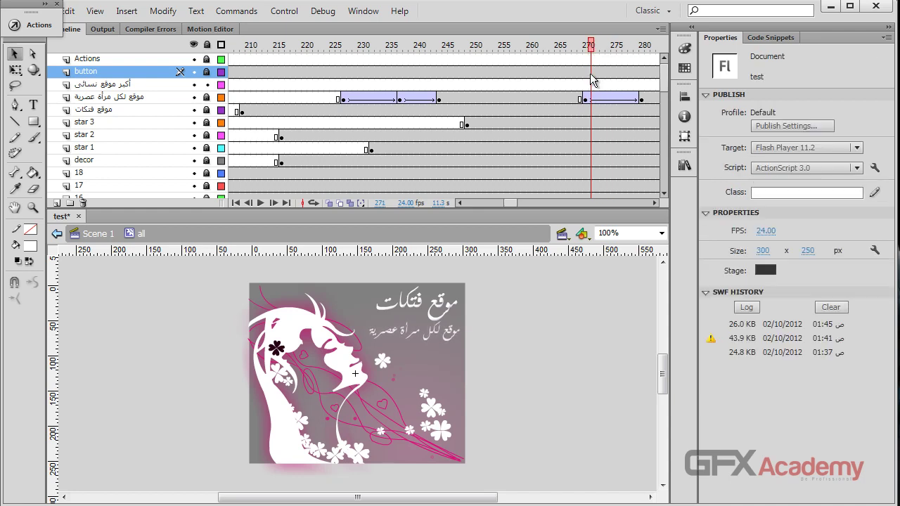
{"action": "left_click", "coordinate": [588, 73]}
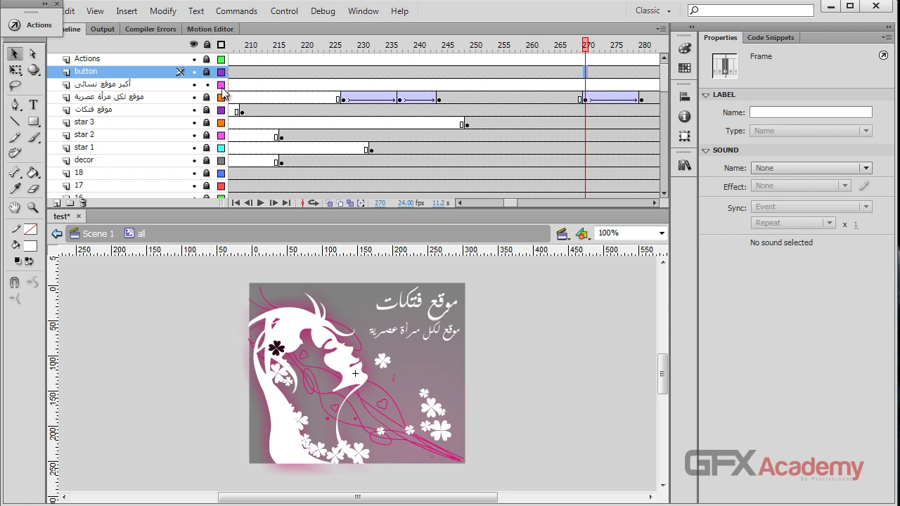
{"action": "left_click", "coordinate": [178, 85]}
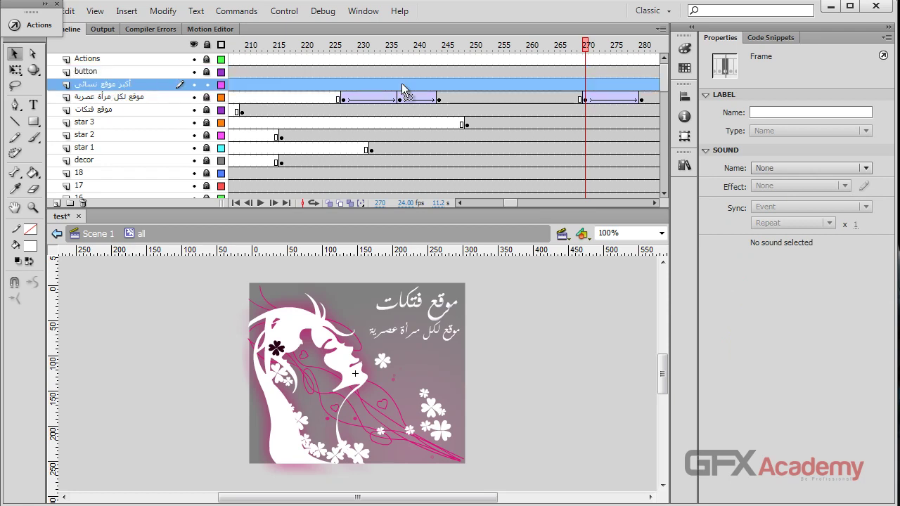
{"action": "left_click", "coordinate": [586, 85]}
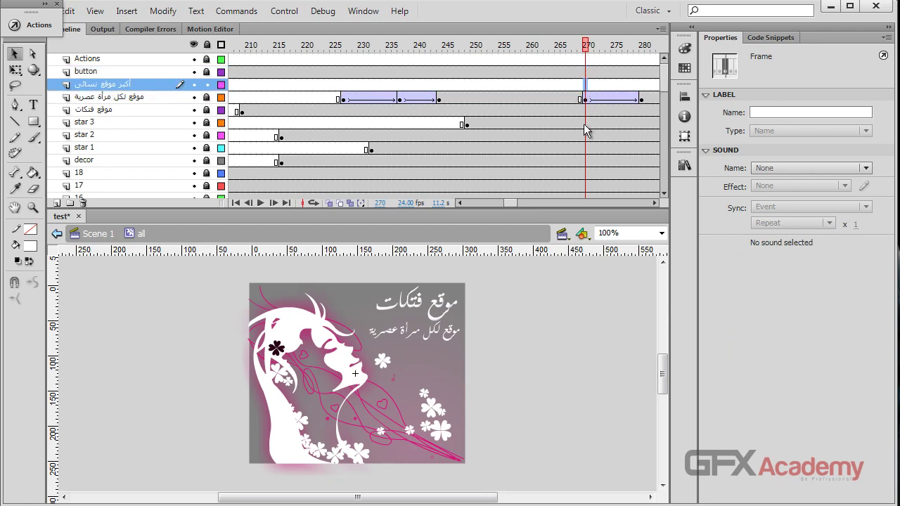
{"action": "key", "text": "F6"}
- Add the text "أكبر موقع نسائى" with the Text tool and move it over the second line
{"action": "left_click", "coordinate": [33, 105]}
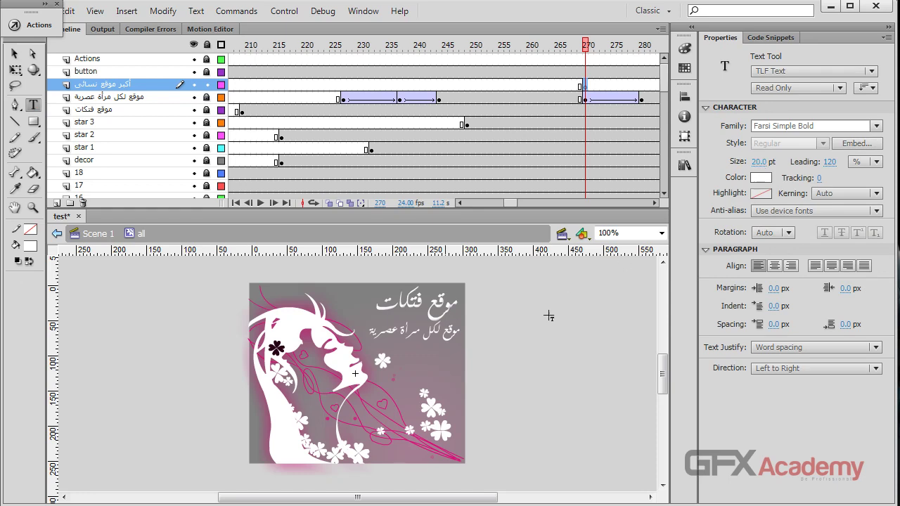
{"action": "left_click", "coordinate": [424, 337]}
{"action": "type", "text": "أكبر موقع نسائي"}
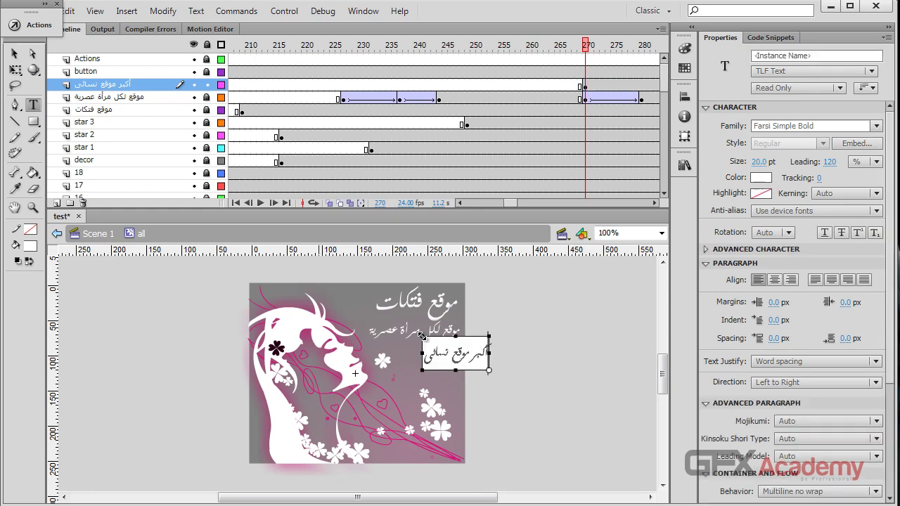
{"action": "left_click", "coordinate": [14, 54]}
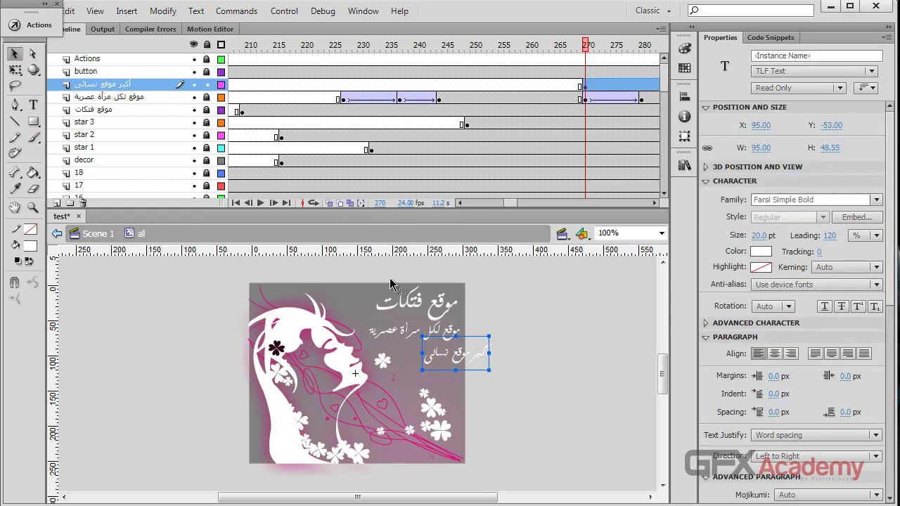
{"action": "left_click_drag", "start_coordinate": [465, 359], "coordinate": [420, 333]}
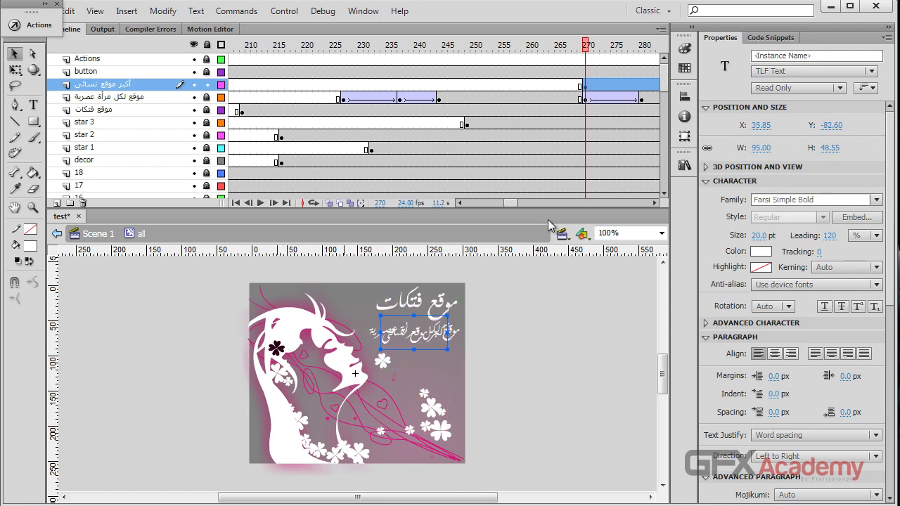
- Move the new text off the banner and place horizontal guides just above and below the second line
{"action": "key", "text": "ctrl+="}
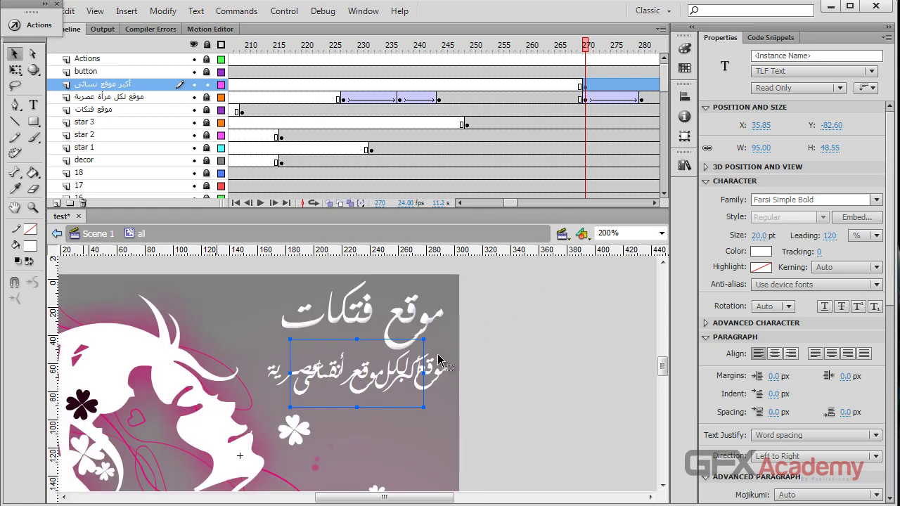
{"action": "left_click_drag", "start_coordinate": [265, 252], "coordinate": [482, 434]}
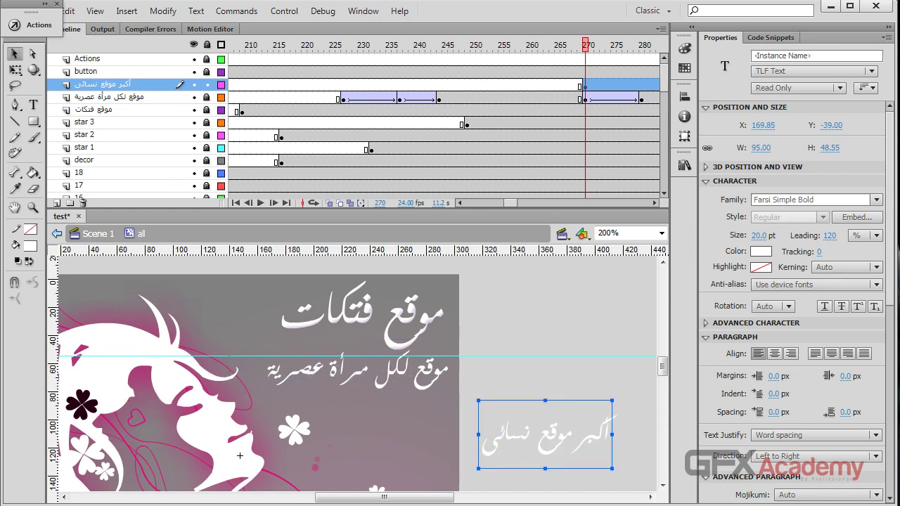
{"action": "left_click_drag", "start_coordinate": [227, 251], "coordinate": [227, 356]}
{"action": "left_click_drag", "start_coordinate": [142, 256], "coordinate": [151, 390]}
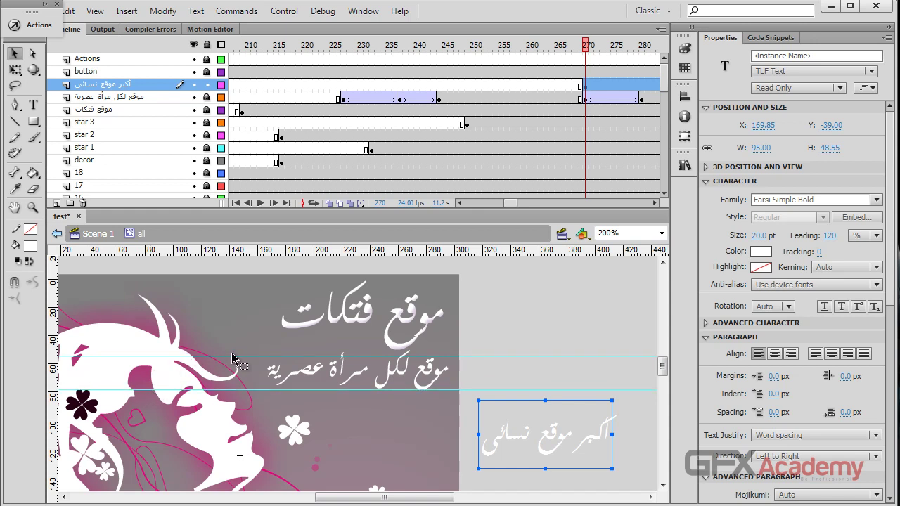
{"action": "left_click_drag", "start_coordinate": [237, 357], "coordinate": [239, 352]}
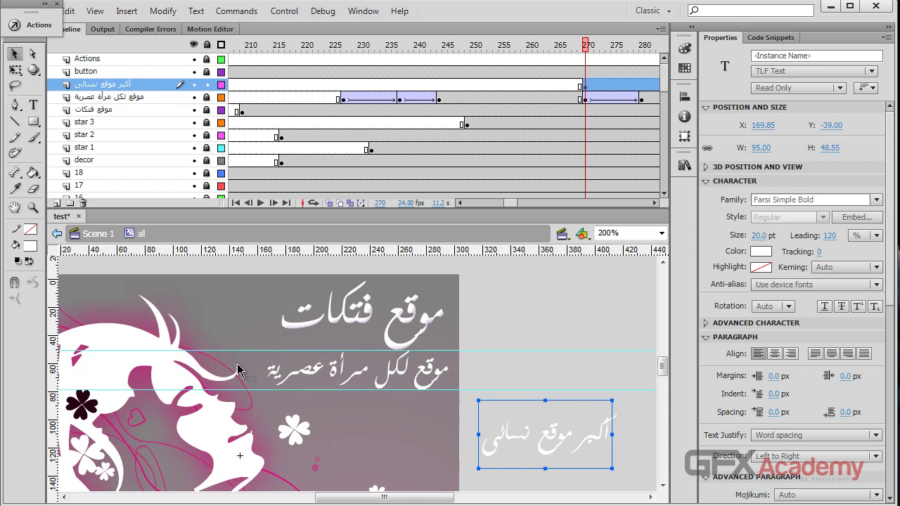
- Move the new text up beside the banner, break it apart and convert it to a movie clip symbol named "أكبر موقع نسائى"
{"action": "left_click_drag", "start_coordinate": [566, 447], "coordinate": [561, 325]}
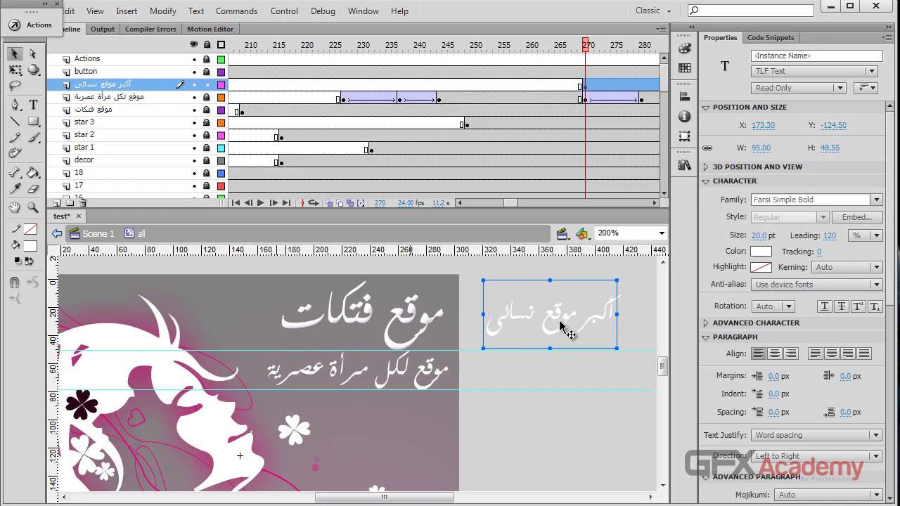
{"action": "left_click", "coordinate": [15, 55]}
{"action": "key", "text": "ctrl+b"}
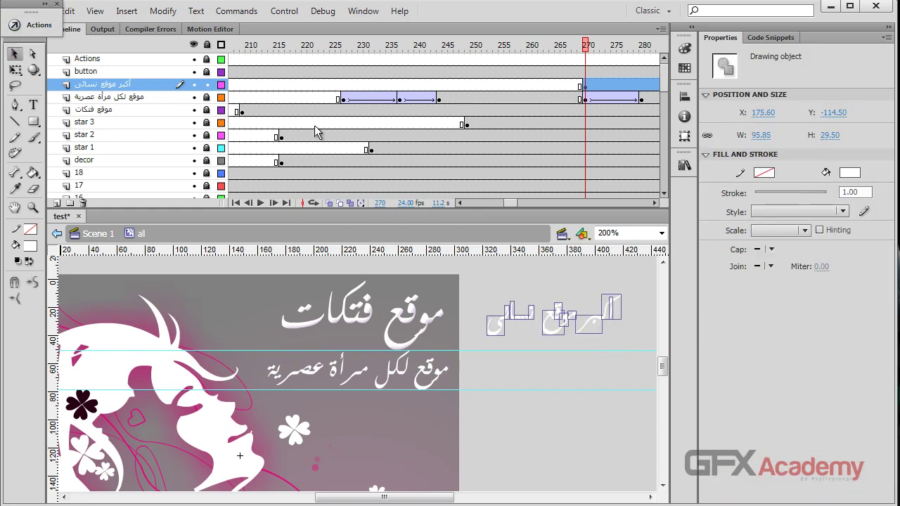
{"action": "key", "text": "F8"}
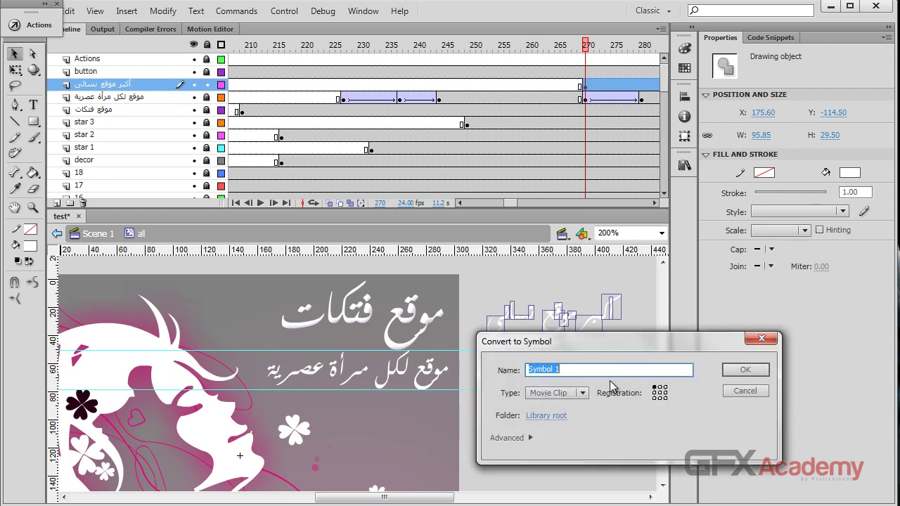
{"action": "type", "text": "أكبر موقع نسائى"}
{"action": "left_click", "coordinate": [735, 370]}
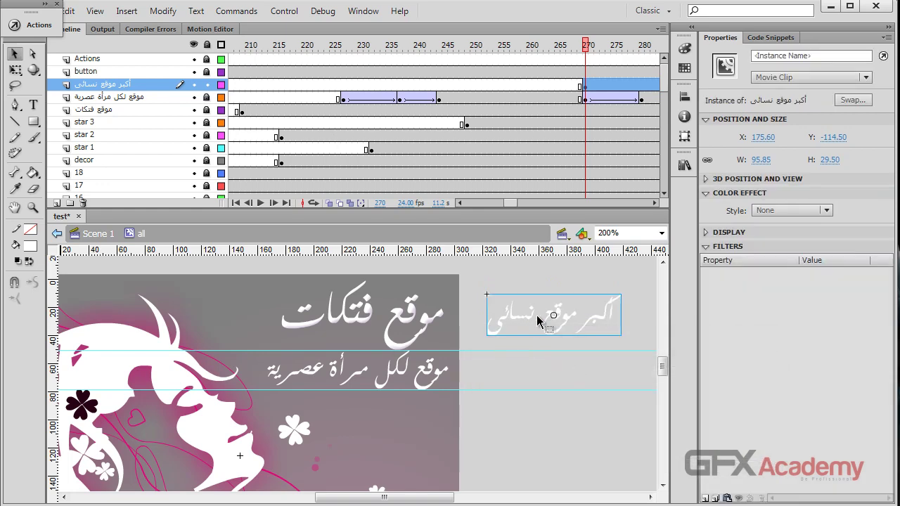
- Move the "أكبر موقع نسائى" clip onto the second line, align both lines by horizontal and vertical centers with Align to stage off, and nudge them up
{"action": "left_click_drag", "start_coordinate": [533, 321], "coordinate": [335, 377]}
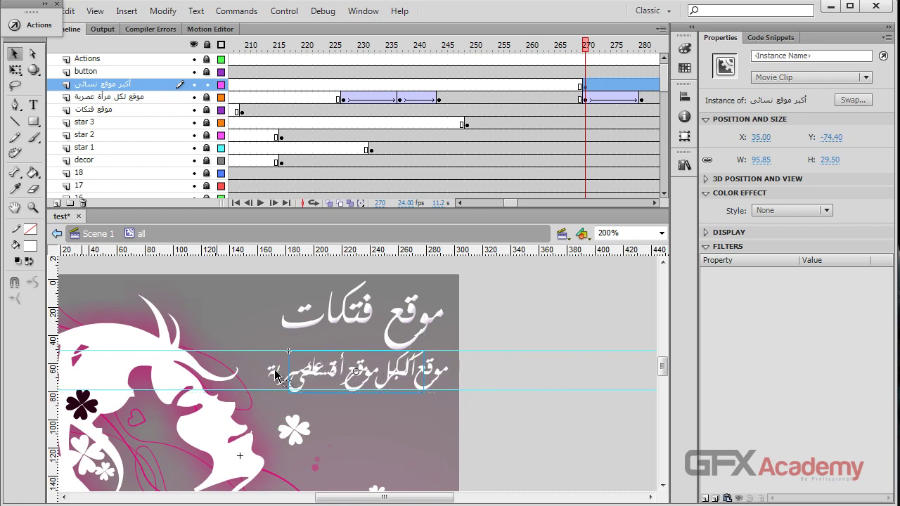
{"action": "left_click", "coordinate": [209, 101]}
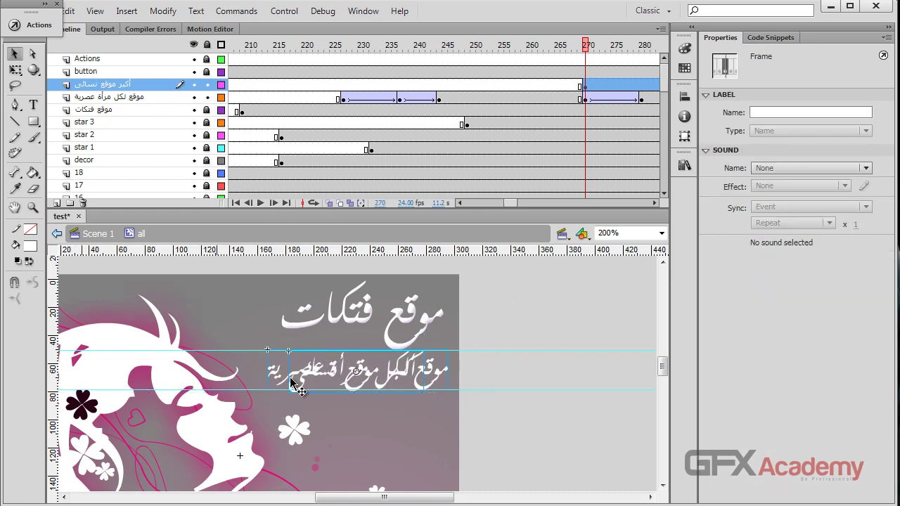
{"action": "left_click", "coordinate": [475, 373]}
{"action": "left_click", "coordinate": [326, 379]}
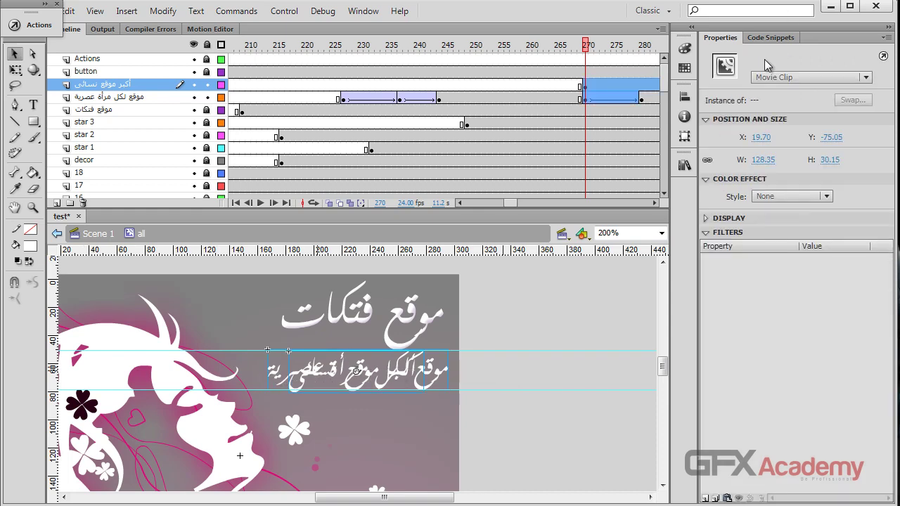
{"action": "left_click", "coordinate": [685, 96]}
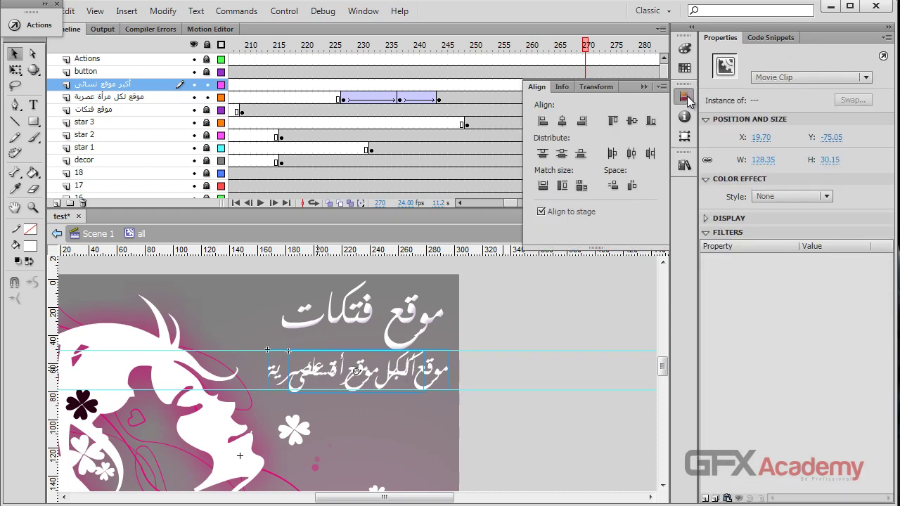
{"action": "left_click", "coordinate": [541, 212]}
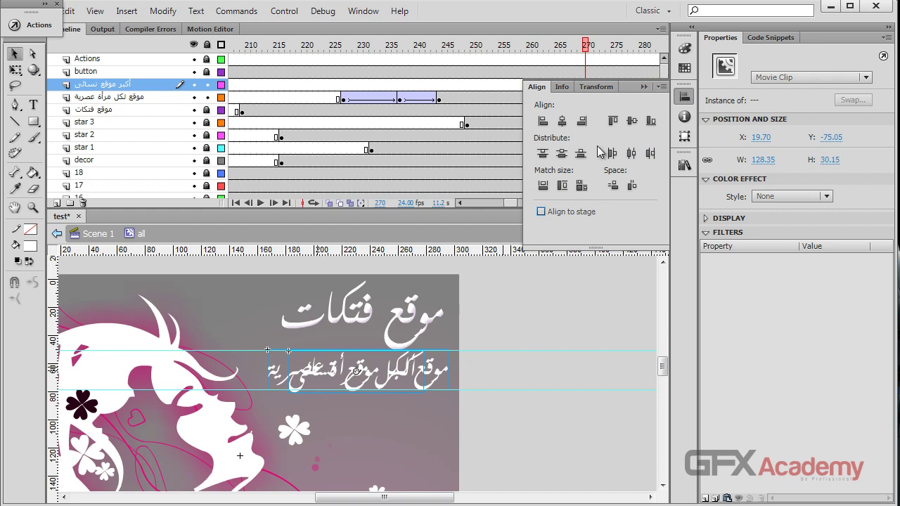
{"action": "left_click", "coordinate": [563, 122]}
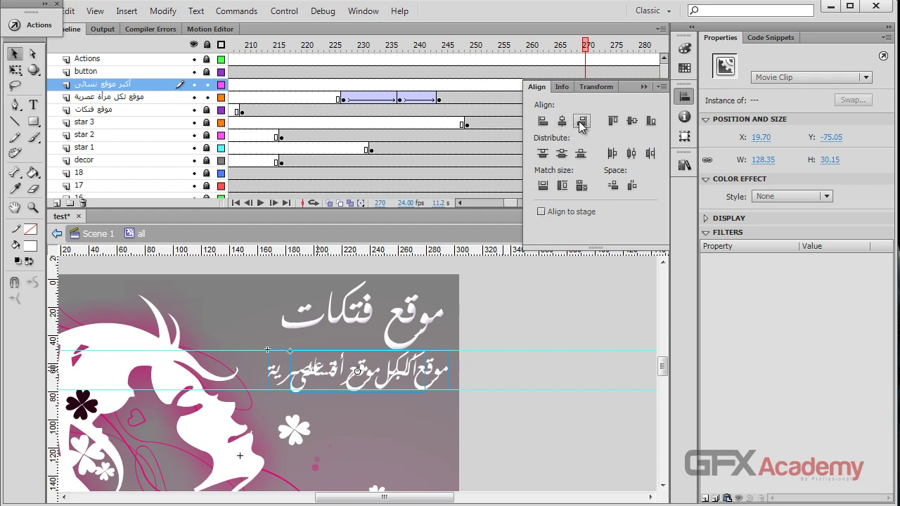
{"action": "left_click", "coordinate": [632, 122]}
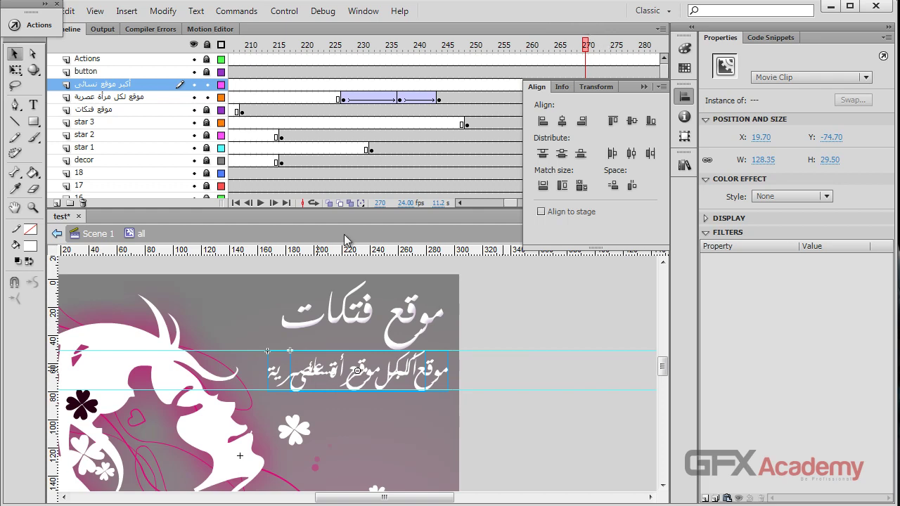
{"action": "left_click", "coordinate": [643, 86]}
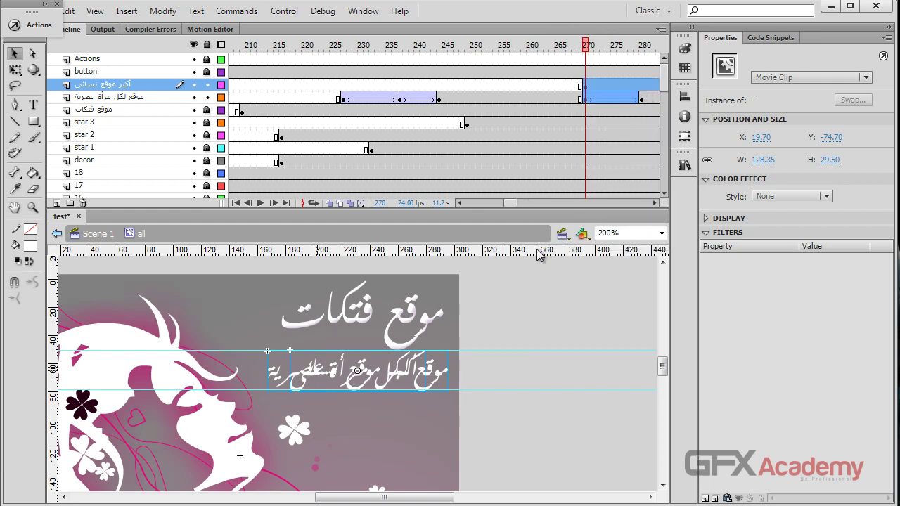
{"action": "key", "text": "Up"}
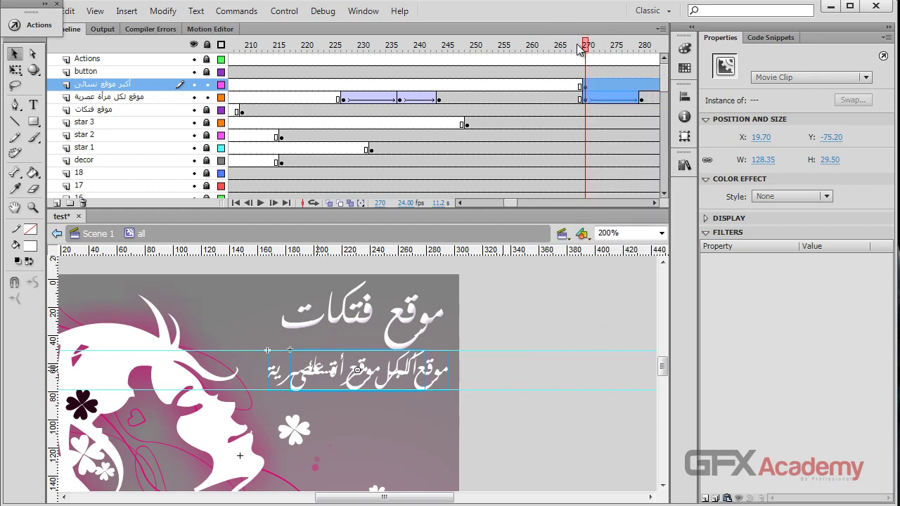
- Insert a keyframe at frame 280 on the "أكبر موقع نسائى" layer and create a classic tween from frame 270 to it
{"action": "mouse_move", "coordinate": [587, 49]}
{"action": "left_mouse_down"}
{"action": "mouse_move", "coordinate": [573, 49]}
{"action": "mouse_move", "coordinate": [614, 49]}
{"action": "mouse_move", "coordinate": [577, 49]}
{"action": "mouse_move", "coordinate": [604, 50]}
{"action": "mouse_move", "coordinate": [586, 50]}
{"action": "left_mouse_up"}
{"action": "left_click", "coordinate": [641, 85]}
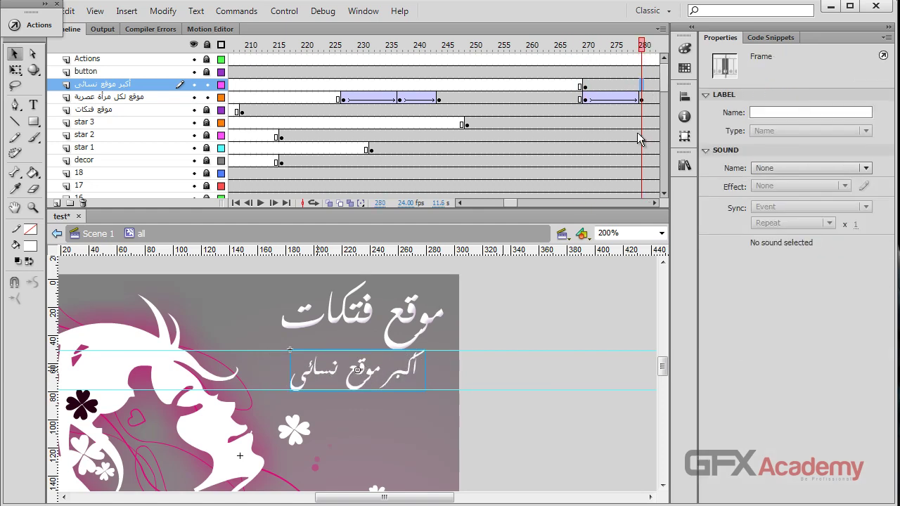
{"action": "key", "text": "F6"}
{"action": "scroll", "coordinate": [511, 205], "scroll_direction": "right", "scroll_amount": 1}
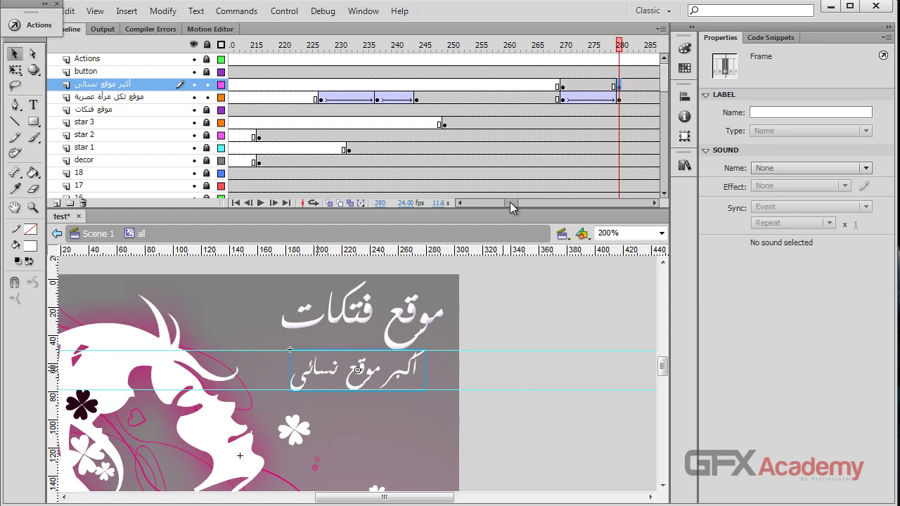
{"action": "scroll", "coordinate": [510, 202], "scroll_direction": "right", "scroll_amount": 1}
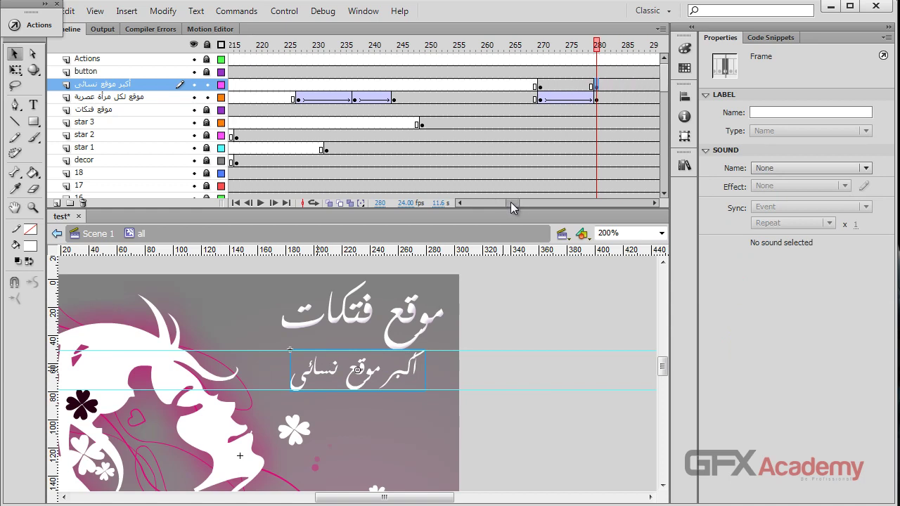
{"action": "right_click", "coordinate": [555, 83]}
{"action": "left_click", "coordinate": [580, 124]}
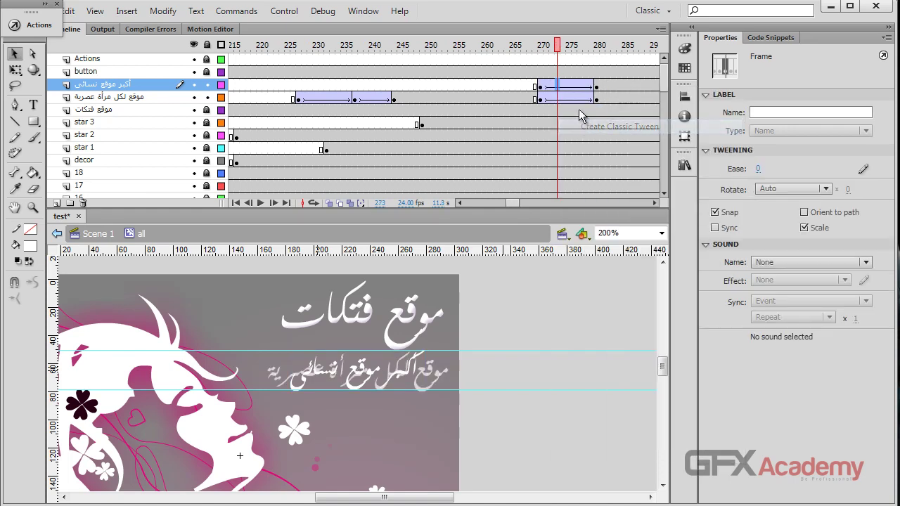
- Set the "أكبر موقع نسائى" clip's Alpha to 0% at the frame 270 keyframe
{"action": "left_click", "coordinate": [539, 86]}
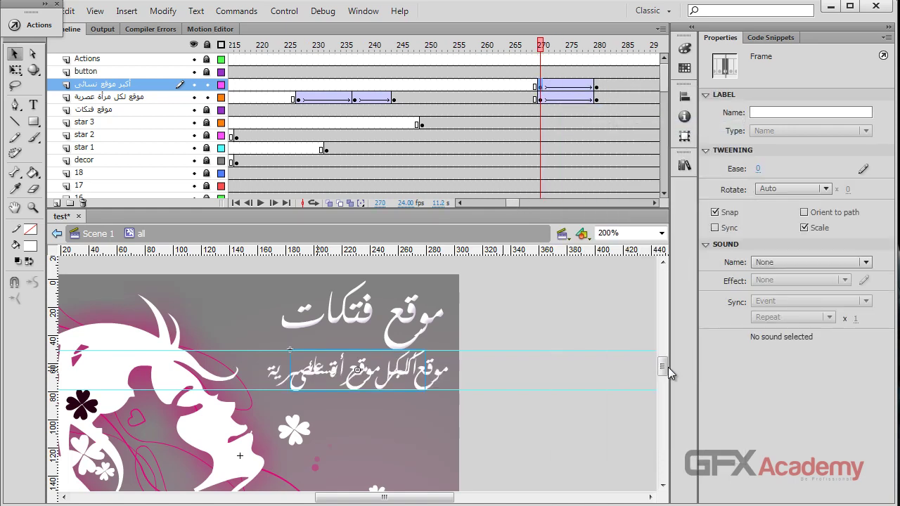
{"action": "left_click", "coordinate": [774, 196]}
{"action": "left_click", "coordinate": [777, 274]}
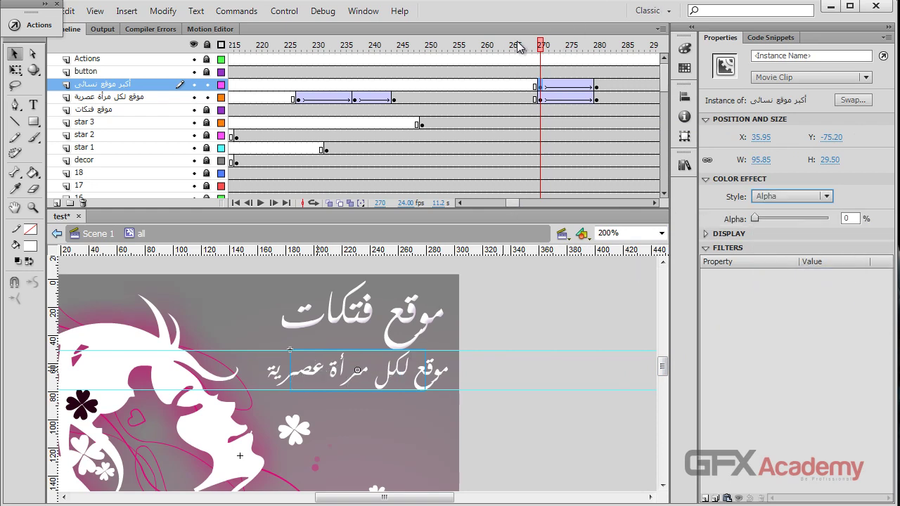
{"action": "left_click", "coordinate": [543, 48]}
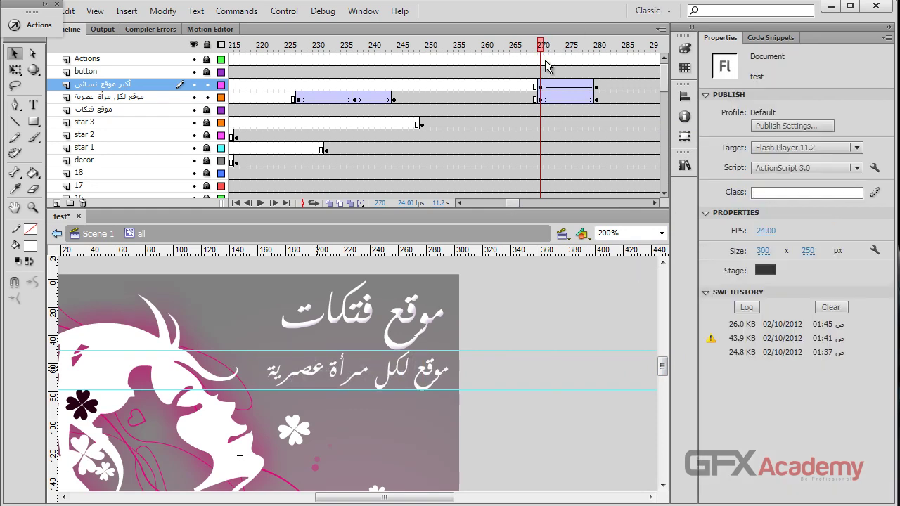
{"action": "left_click", "coordinate": [541, 86]}
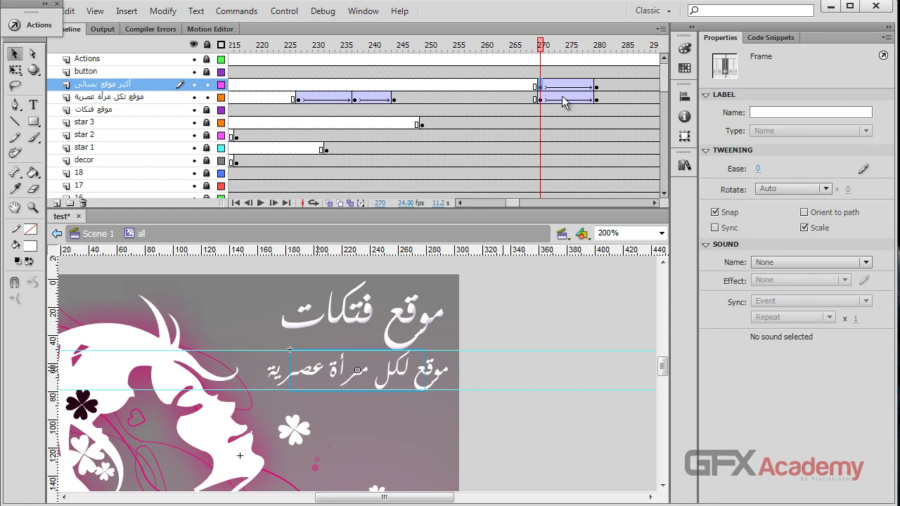
- Place a horizontal guide along the lower edge of the "موقع لكل مرأة عصرية" clip's starting position at frame 227
{"action": "left_click", "coordinate": [300, 46]}
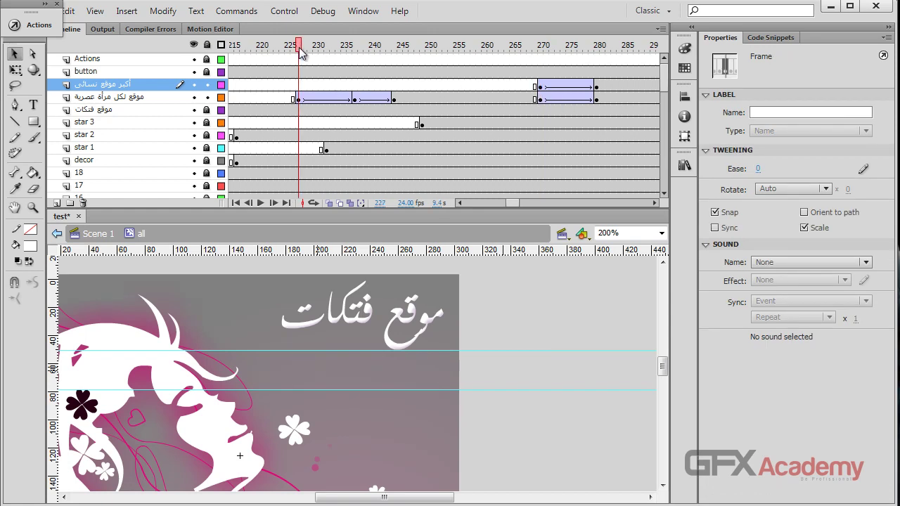
{"action": "mouse_move", "coordinate": [301, 51]}
{"action": "left_mouse_down"}
{"action": "mouse_move", "coordinate": [328, 50]}
{"action": "mouse_move", "coordinate": [299, 51]}
{"action": "left_mouse_up"}
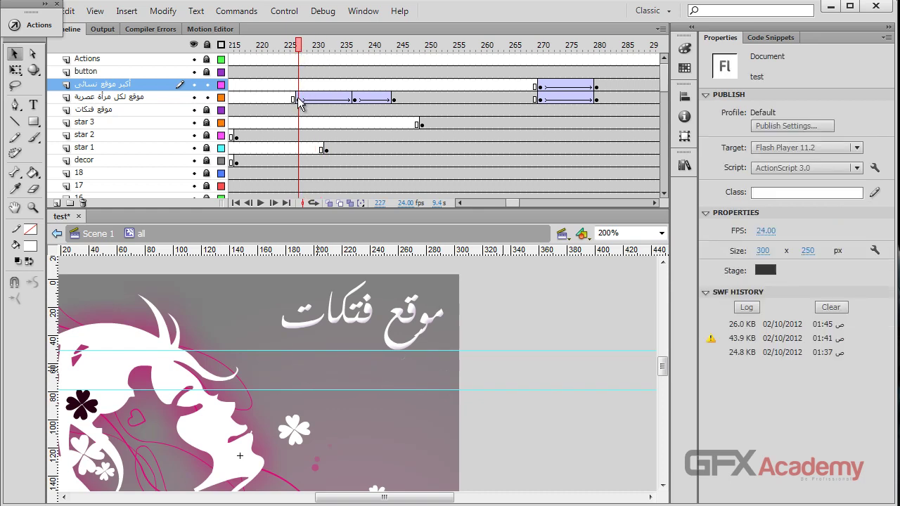
{"action": "left_click", "coordinate": [298, 100]}
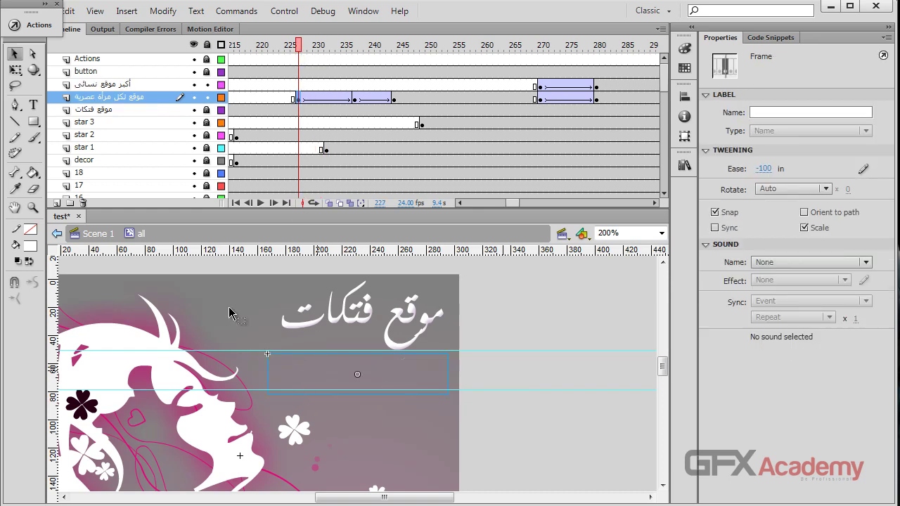
{"action": "left_click_drag", "start_coordinate": [220, 253], "coordinate": [192, 394]}
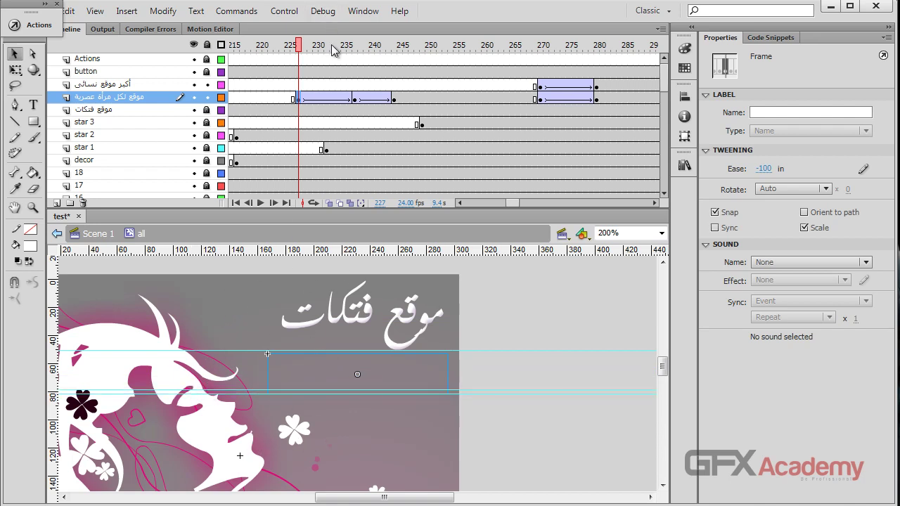
- Move the "أكبر موقع نسائى" clip down slightly toward the new guide at frame 270 and preview the transition
{"action": "left_click_drag", "start_coordinate": [305, 49], "coordinate": [535, 46]}
{"action": "left_click", "coordinate": [541, 86]}
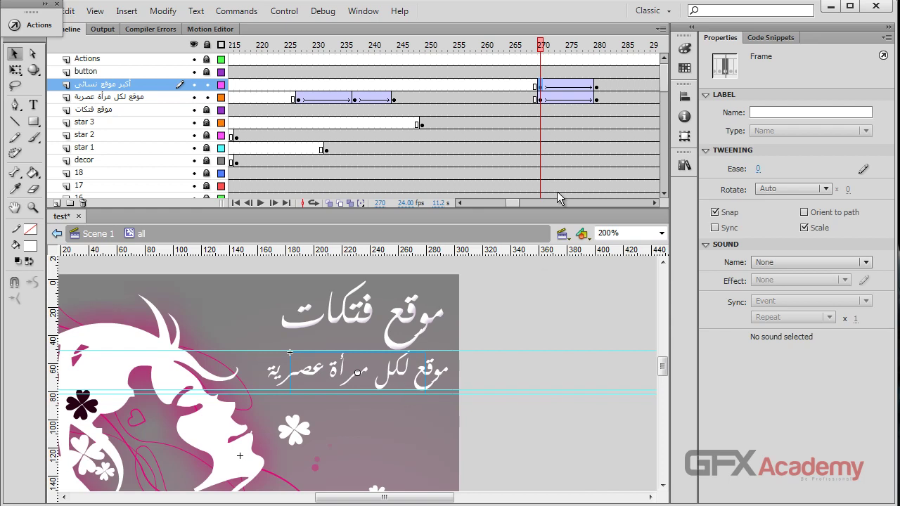
{"action": "left_click_drag", "start_coordinate": [543, 46], "coordinate": [588, 52]}
{"action": "left_click_drag", "start_coordinate": [550, 46], "coordinate": [554, 59]}
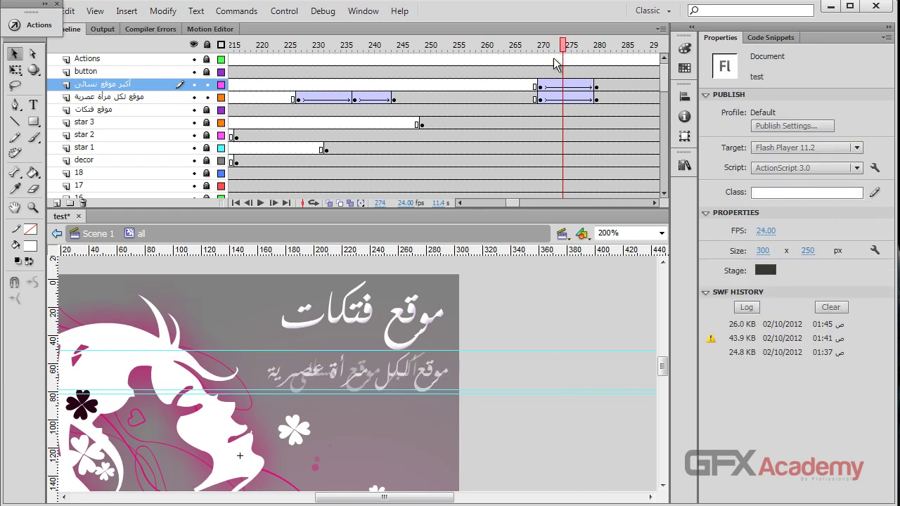
- Shift the "أكبر موقع نسائى" tween to run from frame 275 to frame 285, preview the overlap and save the file
{"action": "left_click", "coordinate": [543, 92]}
{"action": "key", "text": "Return"}
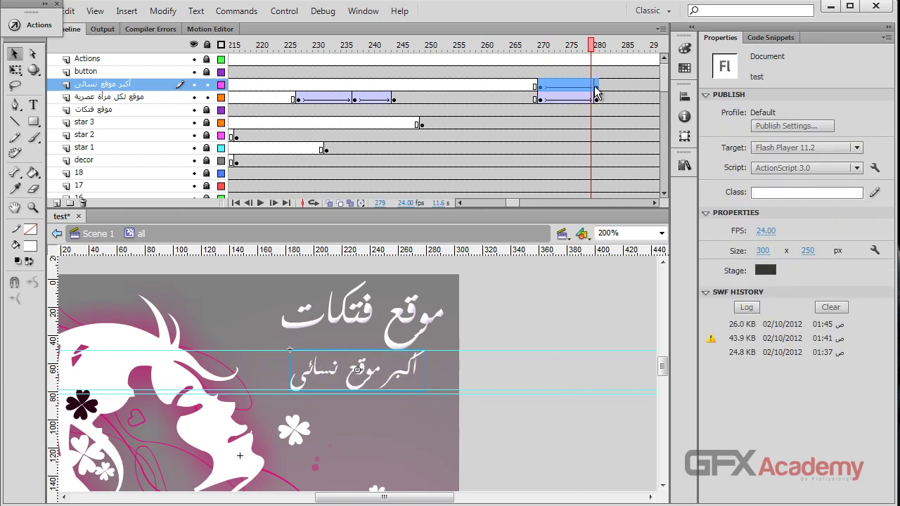
{"action": "left_click_drag", "start_coordinate": [554, 90], "coordinate": [610, 56]}
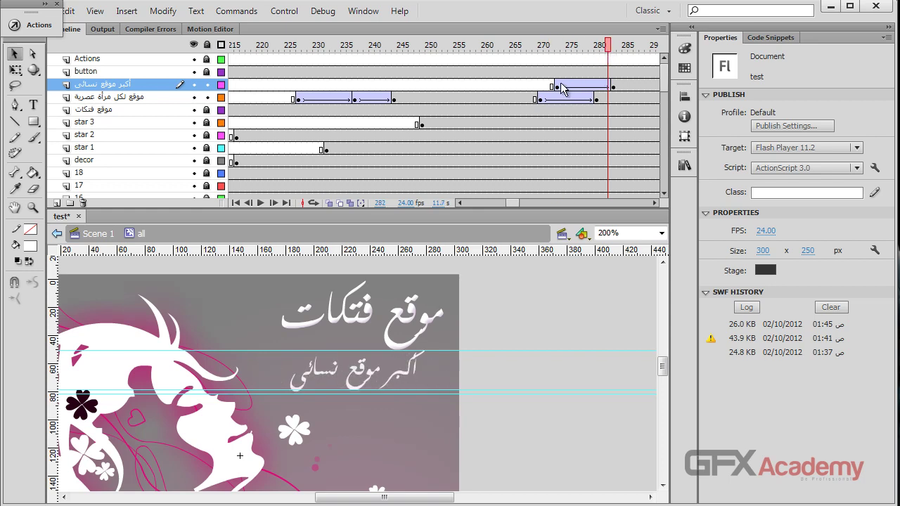
{"action": "left_click_drag", "start_coordinate": [562, 87], "coordinate": [581, 89]}
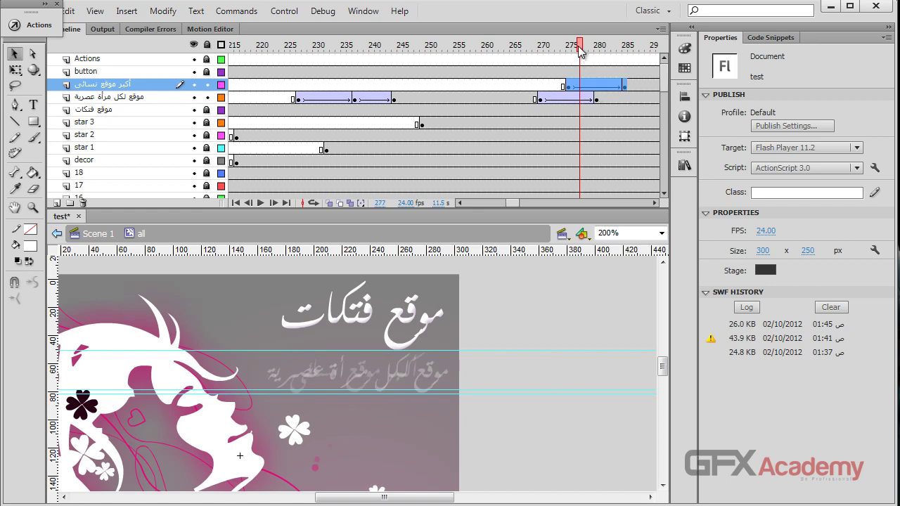
{"action": "left_click_drag", "start_coordinate": [581, 50], "coordinate": [611, 56]}
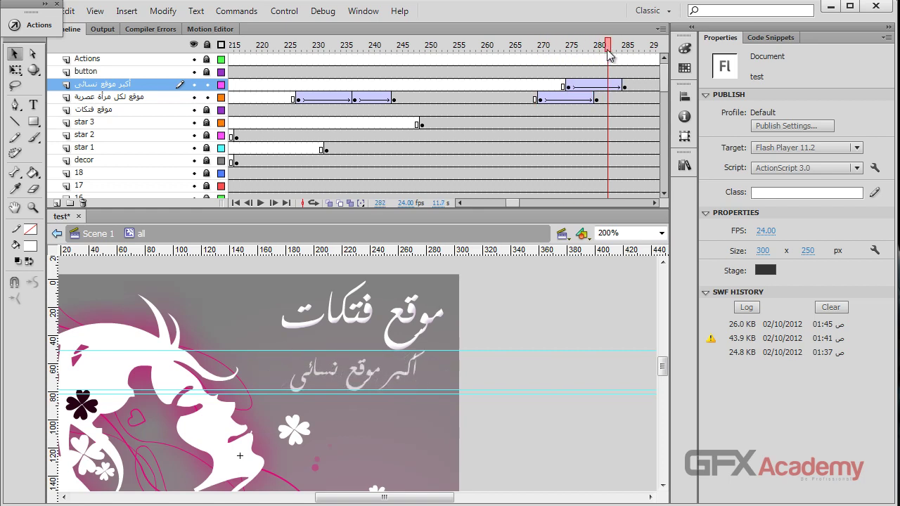
{"action": "key", "text": "ctrl+s"}
- Preview the line animations and duplicate the "أكبر موقع نسائى" layer's frame 285 keyframe at frame 292
{"action": "left_click_drag", "start_coordinate": [513, 204], "coordinate": [518, 204]}
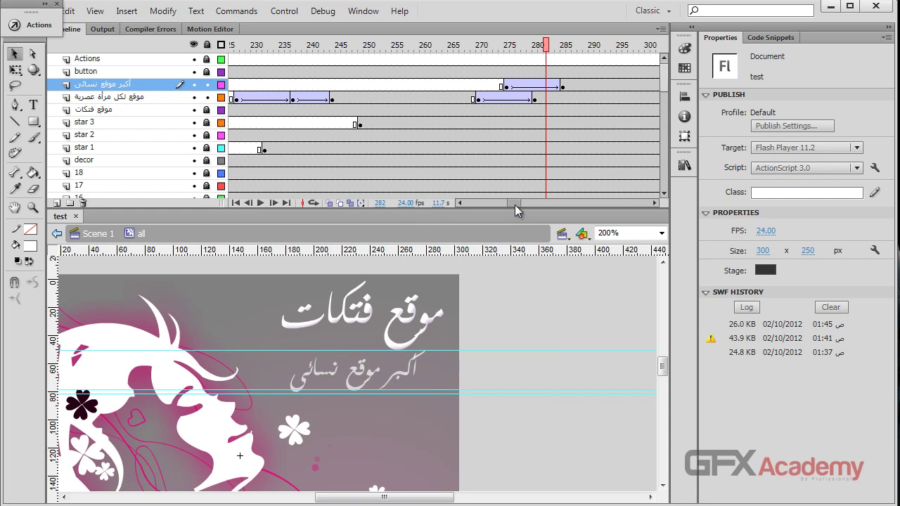
{"action": "left_click", "coordinate": [296, 51]}
{"action": "left_click_drag", "start_coordinate": [294, 53], "coordinate": [566, 61]}
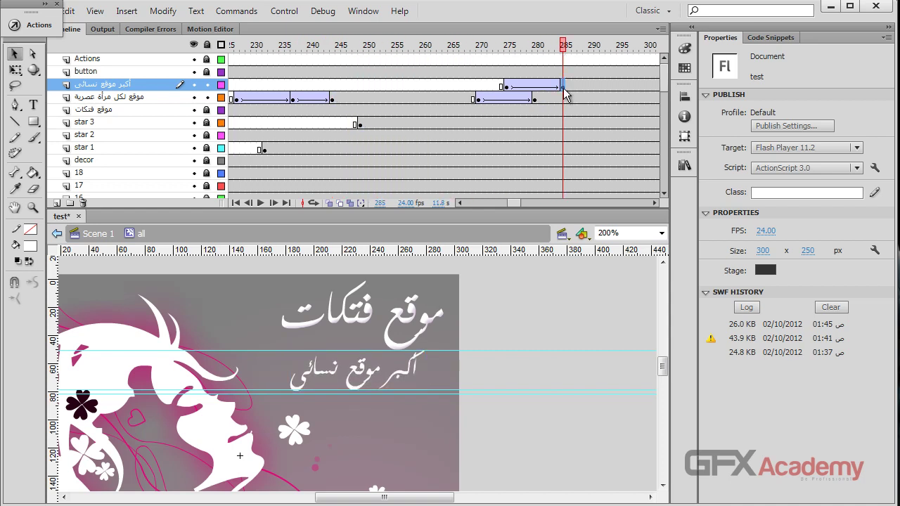
{"action": "left_click", "coordinate": [564, 86]}
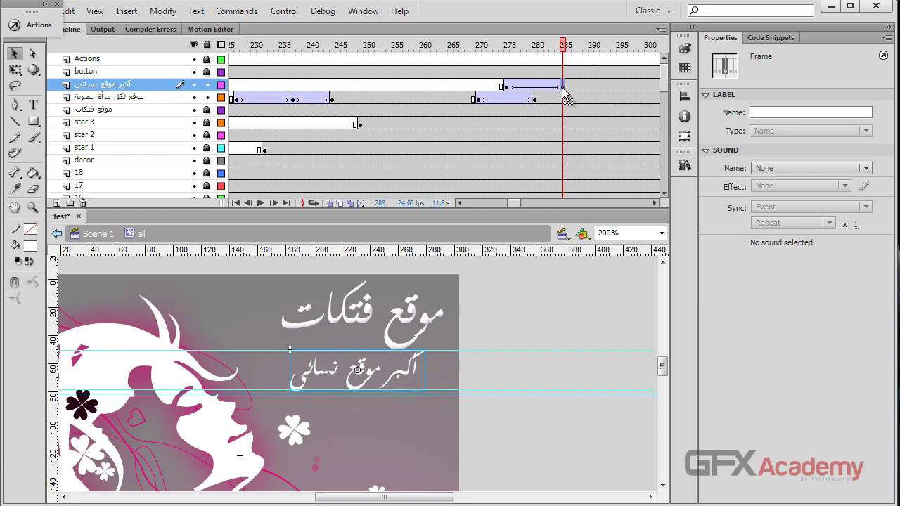
{"action": "left_click_drag", "start_coordinate": [565, 89], "coordinate": [601, 90]}
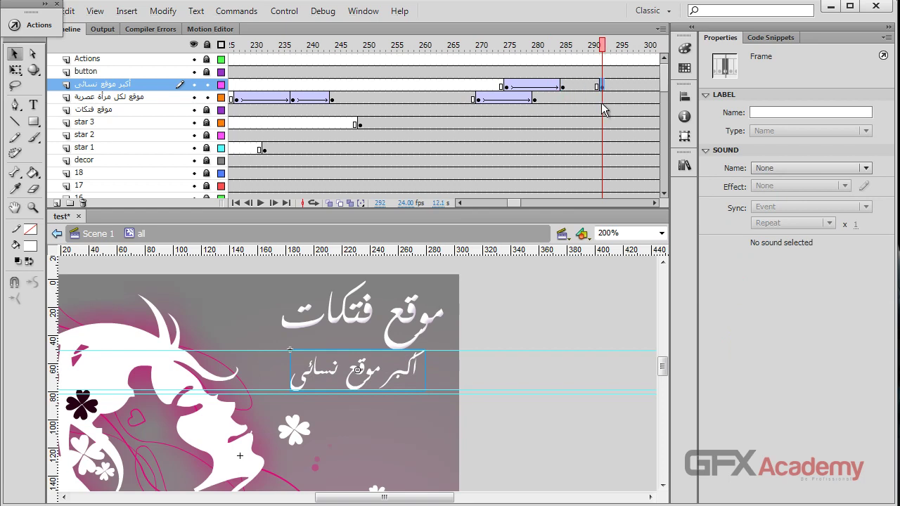
- Align a horizontal guide with the upper edge of the "موقع لكل مرأة عصرية" clip at frame 237 and remove the other guides
{"action": "left_click", "coordinate": [565, 88]}
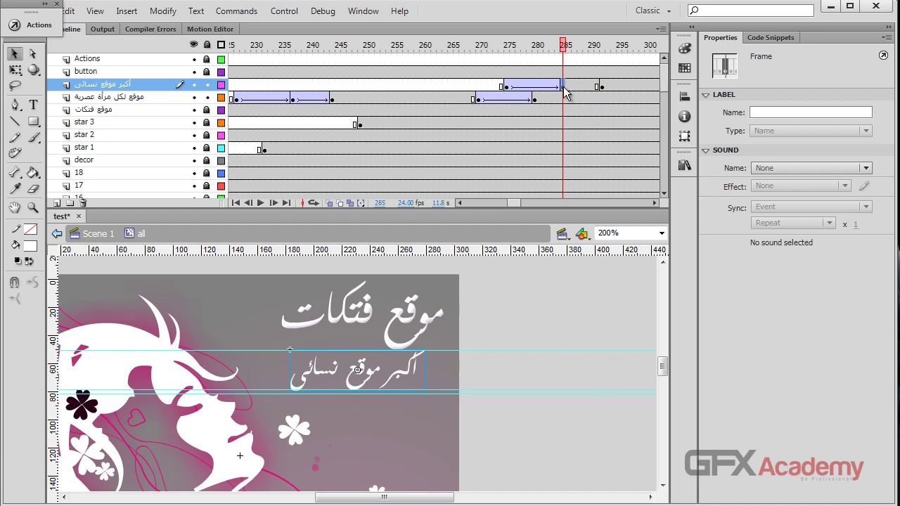
{"action": "left_click_drag", "start_coordinate": [325, 47], "coordinate": [293, 49]}
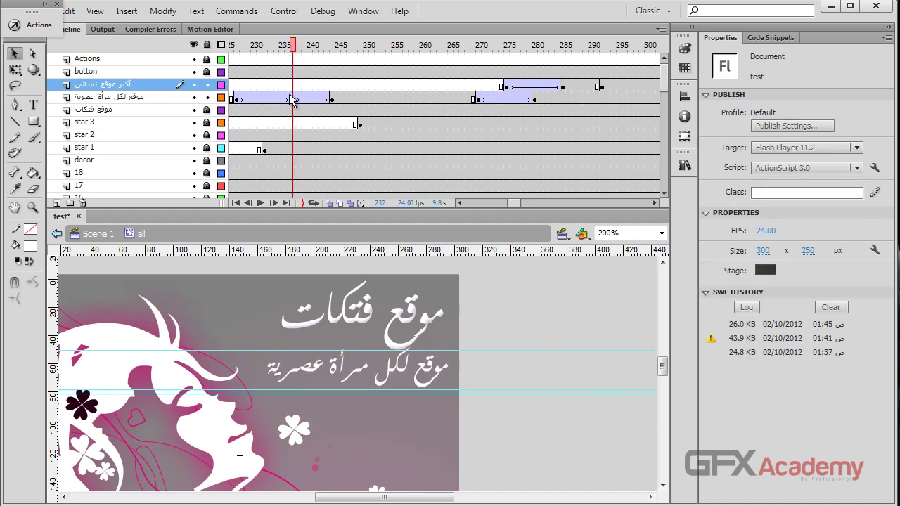
{"action": "left_click", "coordinate": [346, 368]}
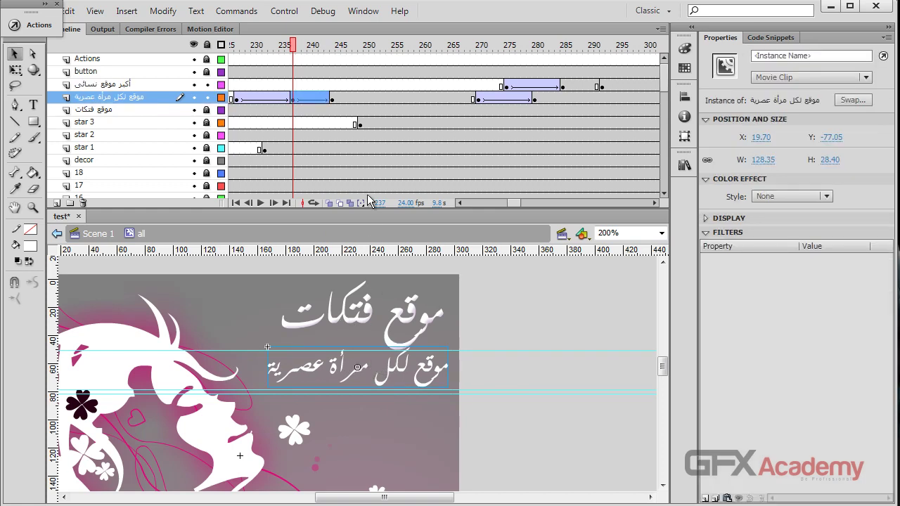
{"action": "left_click_drag", "start_coordinate": [232, 253], "coordinate": [232, 335]}
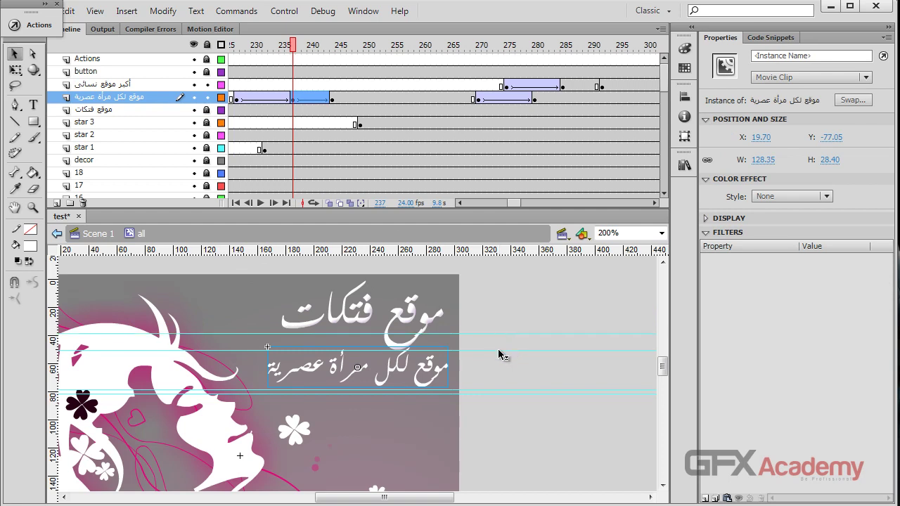
{"action": "mouse_move", "coordinate": [498, 355]}
{"action": "left_mouse_down"}
{"action": "mouse_move", "coordinate": [516, 327]}
{"action": "mouse_move", "coordinate": [504, 398]}
{"action": "mouse_move", "coordinate": [482, 330]}
{"action": "mouse_move", "coordinate": [488, 348]}
{"action": "left_mouse_up"}
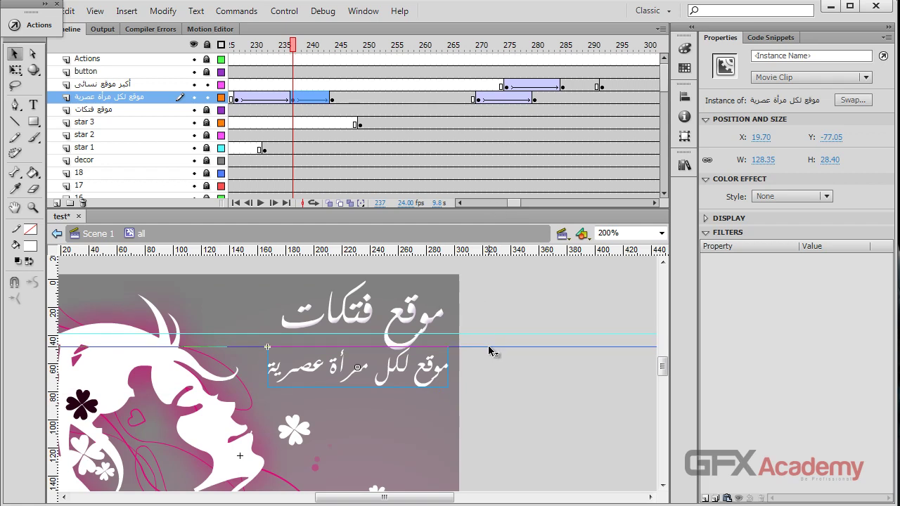
{"action": "left_click_drag", "start_coordinate": [482, 352], "coordinate": [434, 349]}
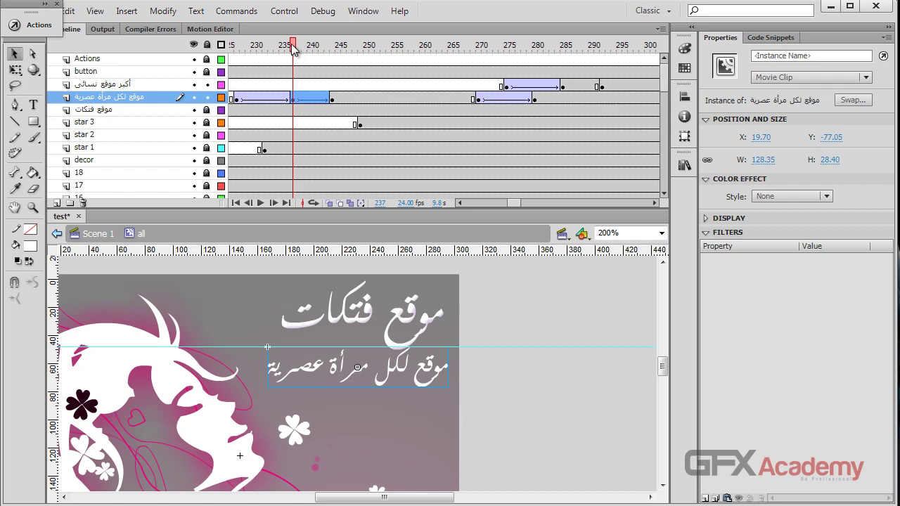
- Raise the "أكبر موقع نسائى" clip to the guide at frame 285 and create a classic tween between frames 285 and 292
{"action": "left_click_drag", "start_coordinate": [294, 48], "coordinate": [563, 48]}
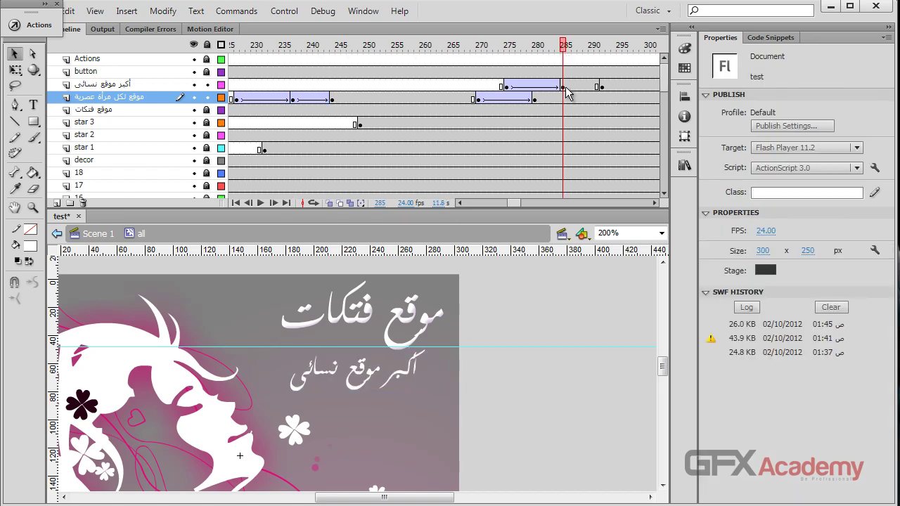
{"action": "left_click", "coordinate": [564, 87]}
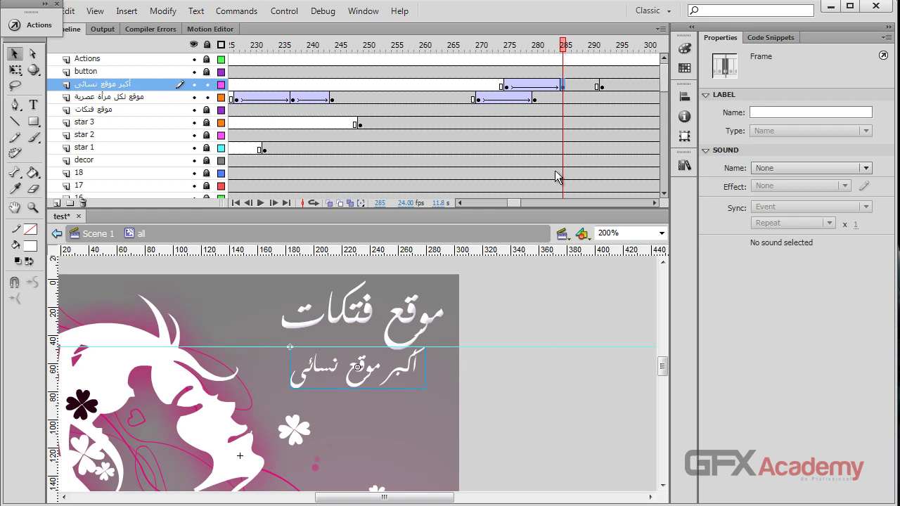
{"action": "right_click", "coordinate": [581, 86]}
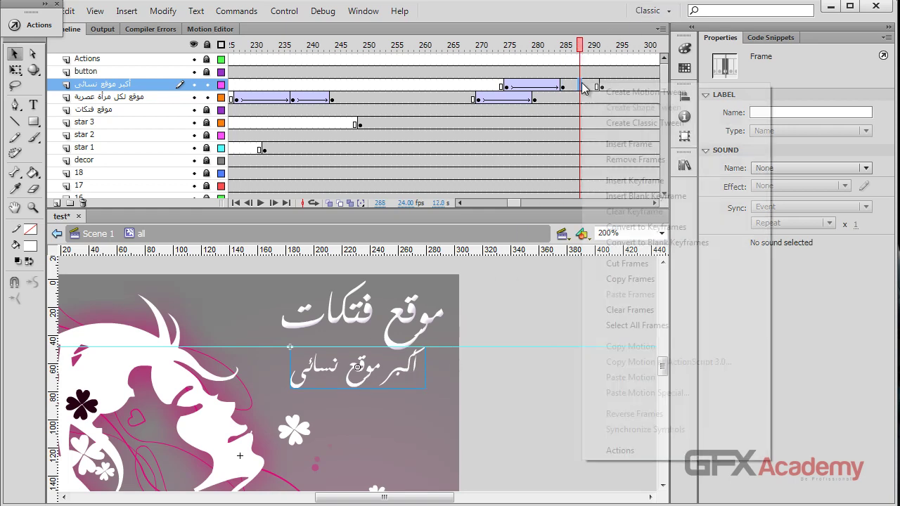
{"action": "left_click", "coordinate": [619, 123]}
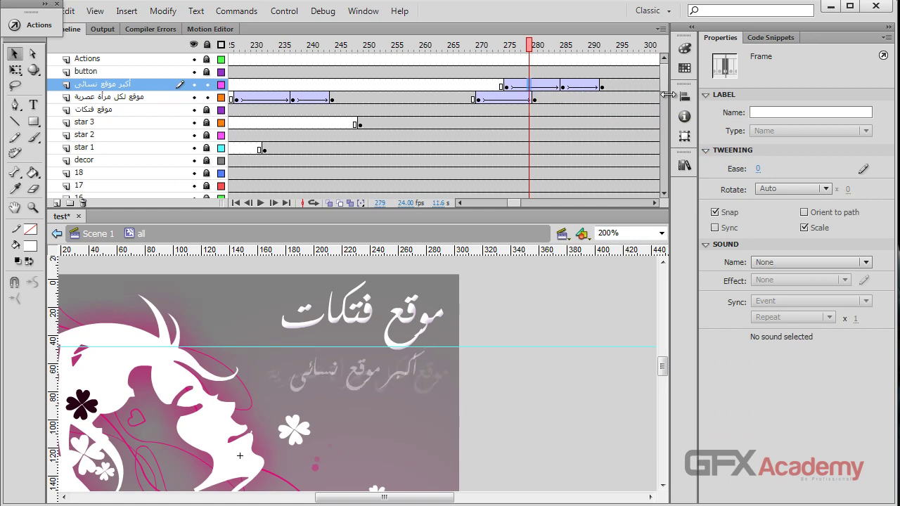
- Set the ease of the "أكبر موقع نسائى" tween between frames 275 and 285 to -100 and save the file
{"action": "left_click_drag", "start_coordinate": [758, 170], "coordinate": [552, 176]}
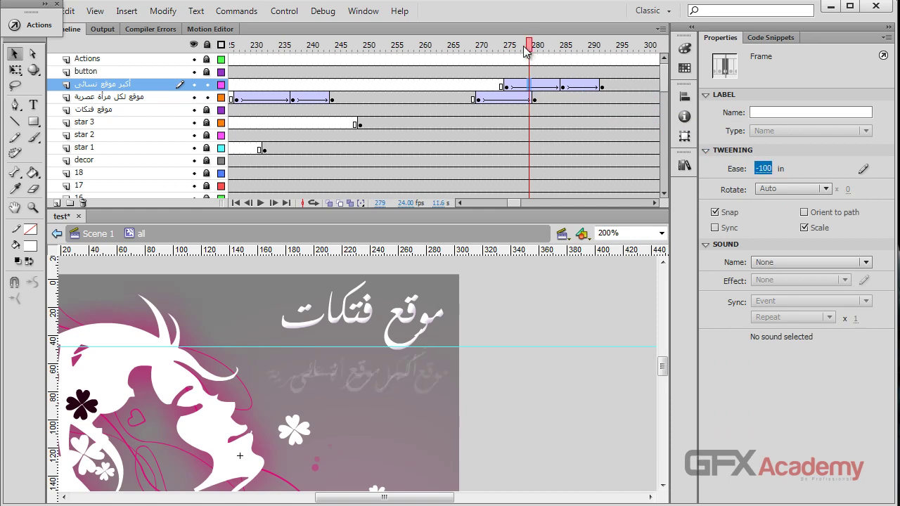
{"action": "left_click_drag", "start_coordinate": [532, 54], "coordinate": [620, 62]}
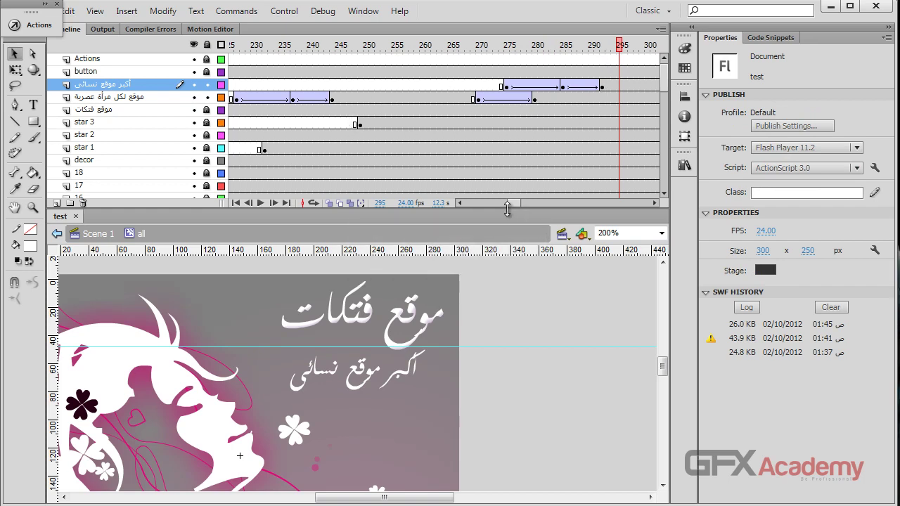
- Switch to Calculator and subtract the frame where "موقع لكل مرأة عصرية" settles from 270 to find its hold length
{"action": "left_click_drag", "start_coordinate": [514, 205], "coordinate": [515, 204]}
{"action": "left_click_drag", "start_coordinate": [318, 46], "coordinate": [434, 50]}
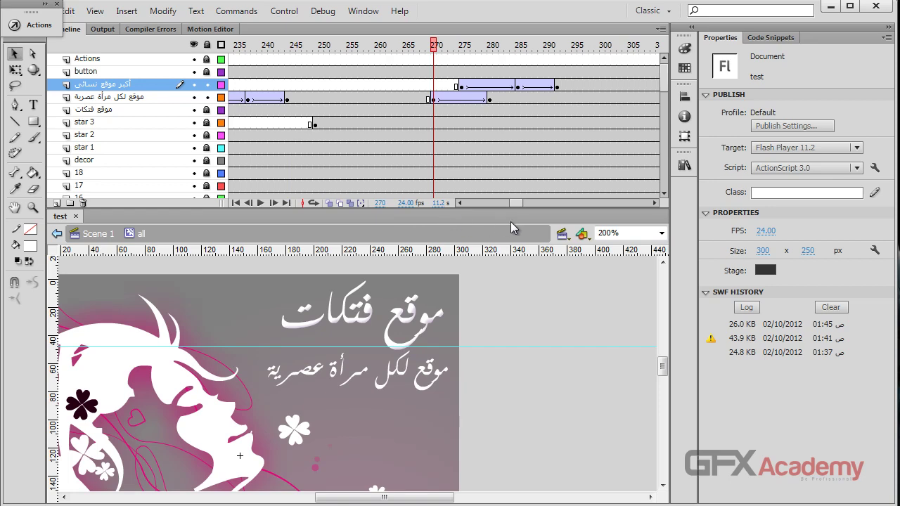
{"action": "key", "text": "XF86Calculator"}
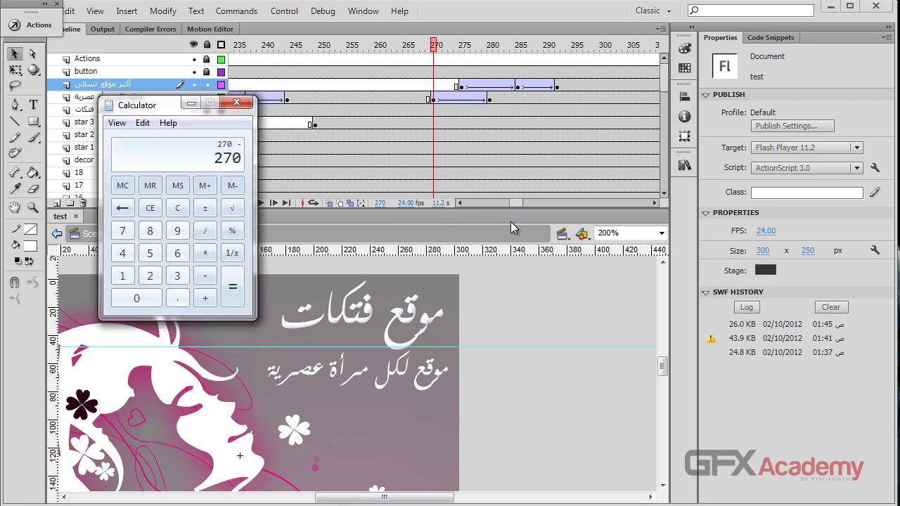
{"action": "key", "text": "Return"}
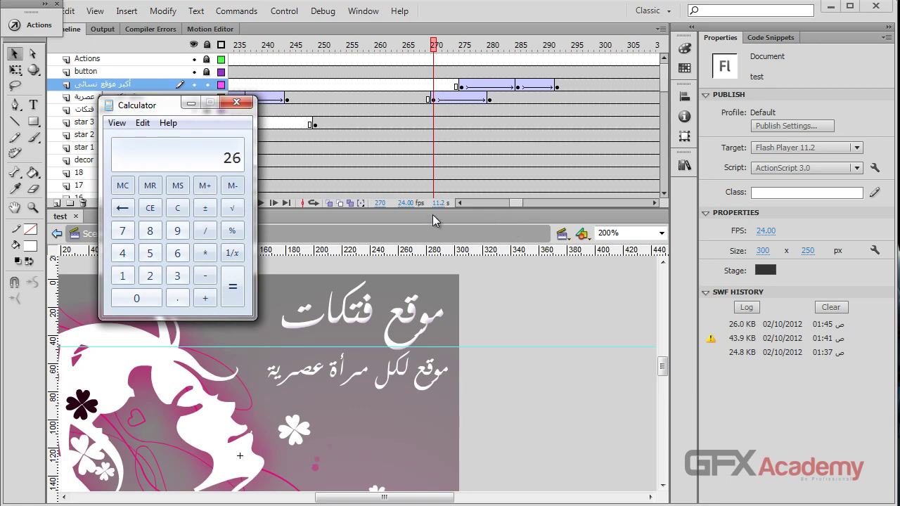
{"action": "left_click", "coordinate": [236, 102]}
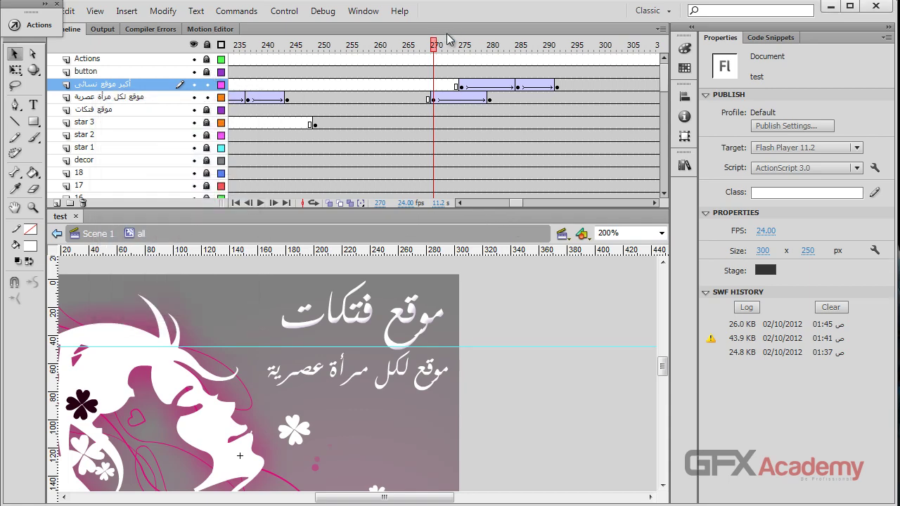
- Add the 26-frame hold to frame 292 in Calculator to find where "أكبر موقع نسائى" should start fading out
{"action": "mouse_move", "coordinate": [435, 44]}
{"action": "left_mouse_down"}
{"action": "mouse_move", "coordinate": [656, 44]}
{"action": "mouse_move", "coordinate": [420, 50]}
{"action": "left_mouse_up"}
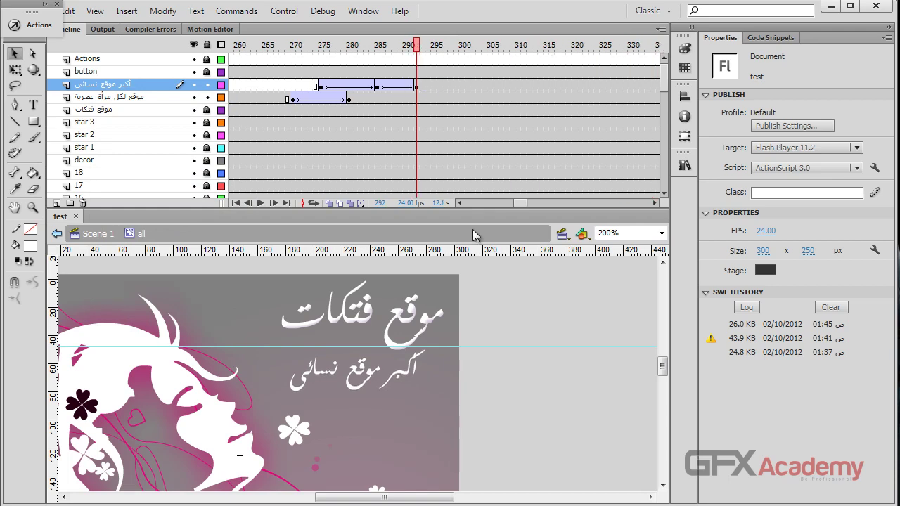
{"action": "key", "text": "XF86Calculator"}
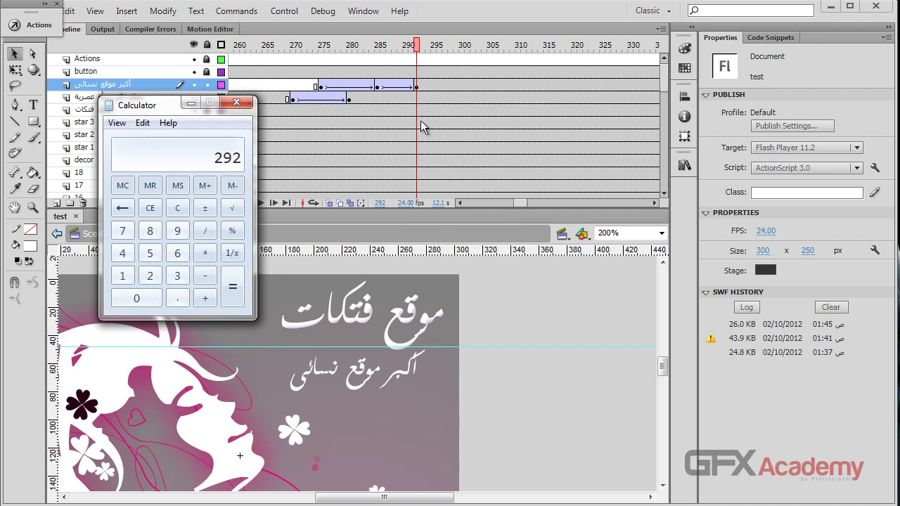
{"action": "type", "text": "+26"}
{"action": "key", "text": "Return"}
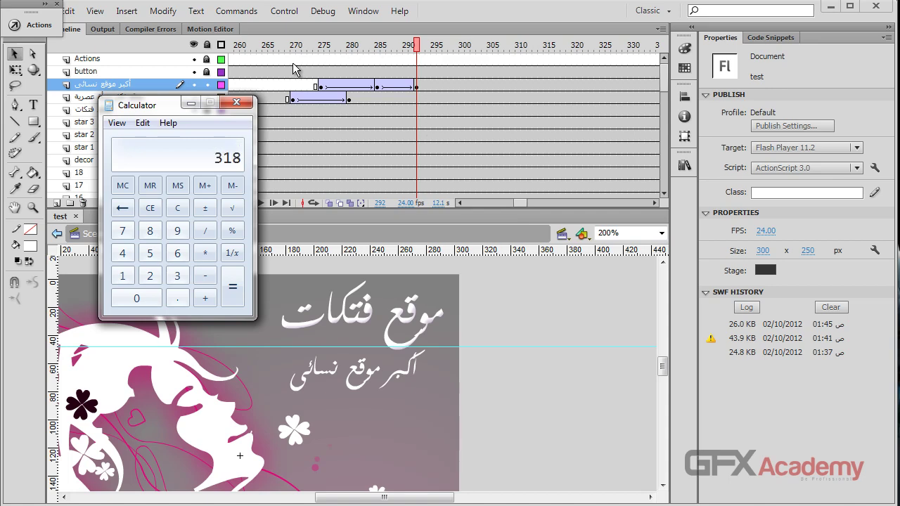
{"action": "left_click", "coordinate": [190, 105]}
- Insert keyframes at frames 318 and 328 on the "أكبر موقع نسائى" layer
{"action": "left_click_drag", "start_coordinate": [416, 48], "coordinate": [562, 48]}
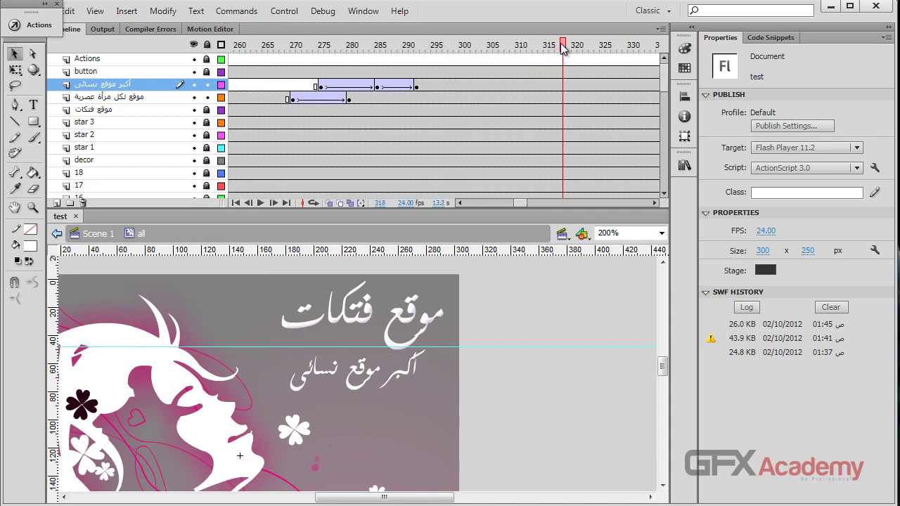
{"action": "left_click", "coordinate": [562, 86]}
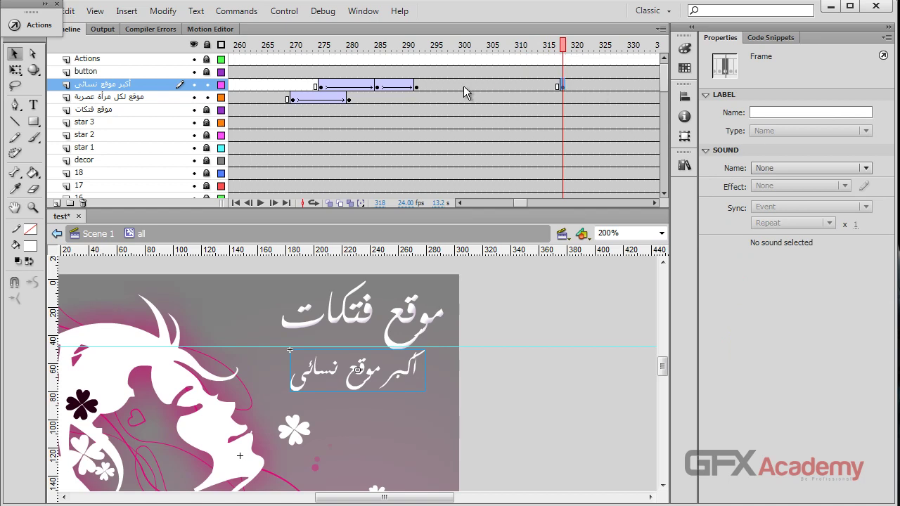
{"action": "left_click", "coordinate": [624, 86]}
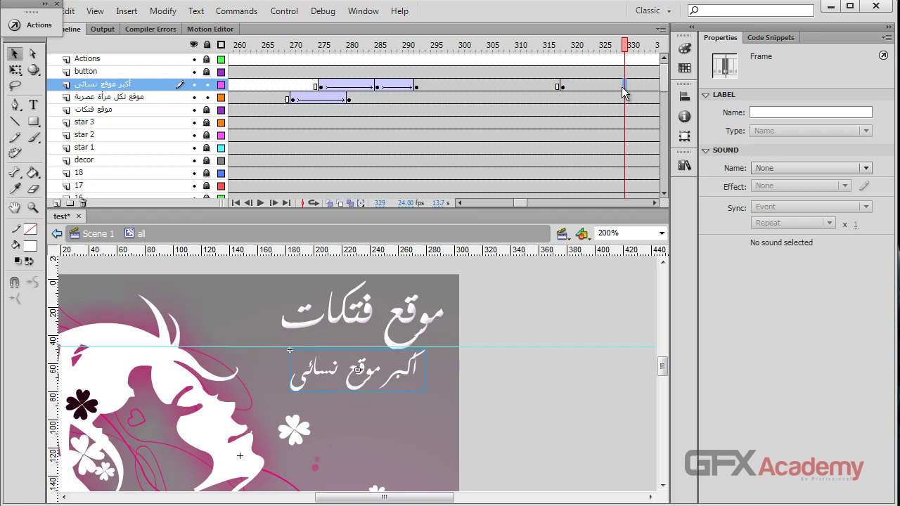
{"action": "key", "text": "comma"}
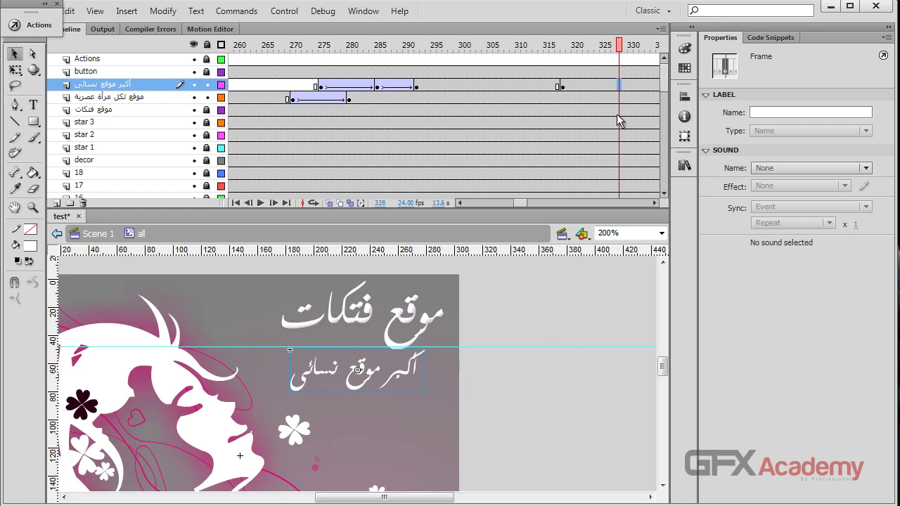
{"action": "key", "text": "F6"}
- Copy the transparent frame 275 keyframe of "أكبر موقع نسائى" onto frame 328 and remove the copied tween
{"action": "right_click", "coordinate": [596, 89]}
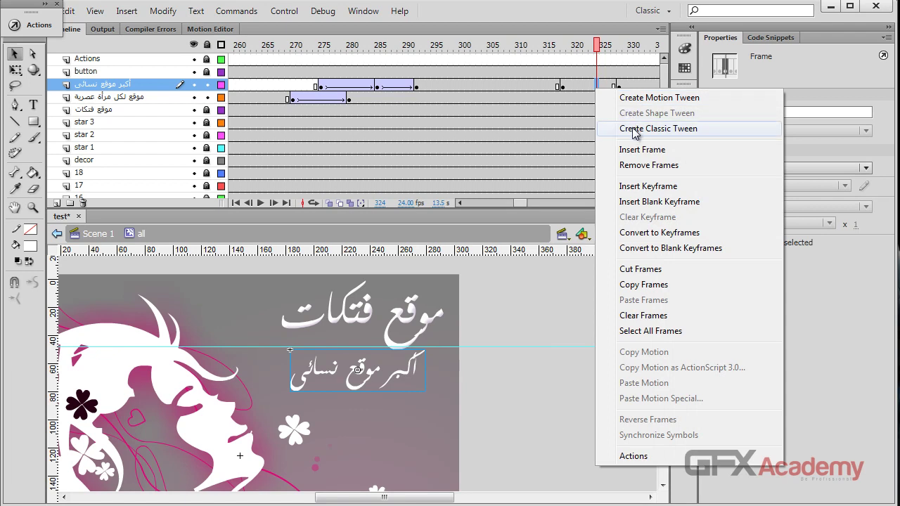
{"action": "left_click", "coordinate": [605, 46]}
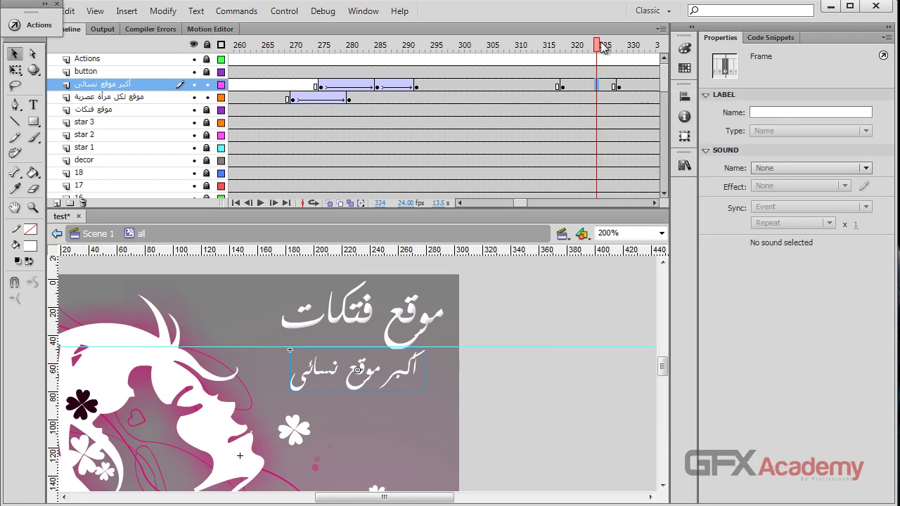
{"action": "left_click", "coordinate": [619, 86]}
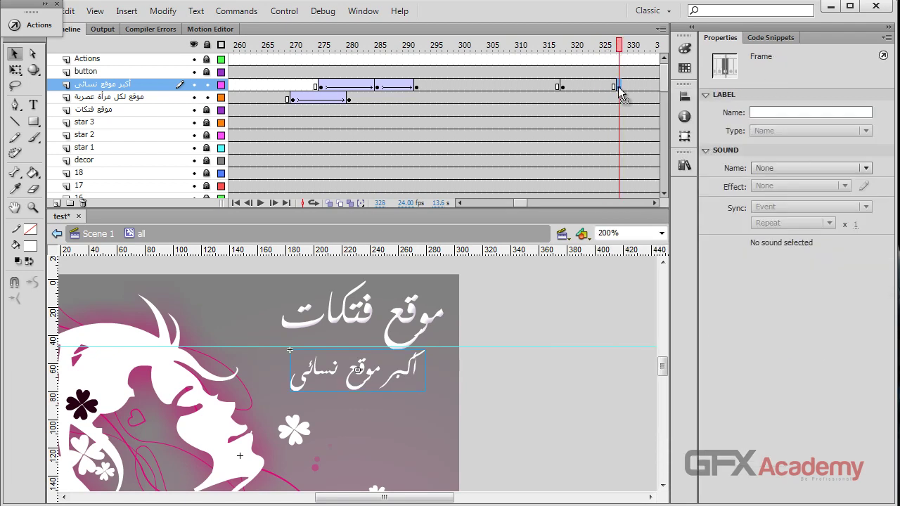
{"action": "left_click", "coordinate": [321, 86]}
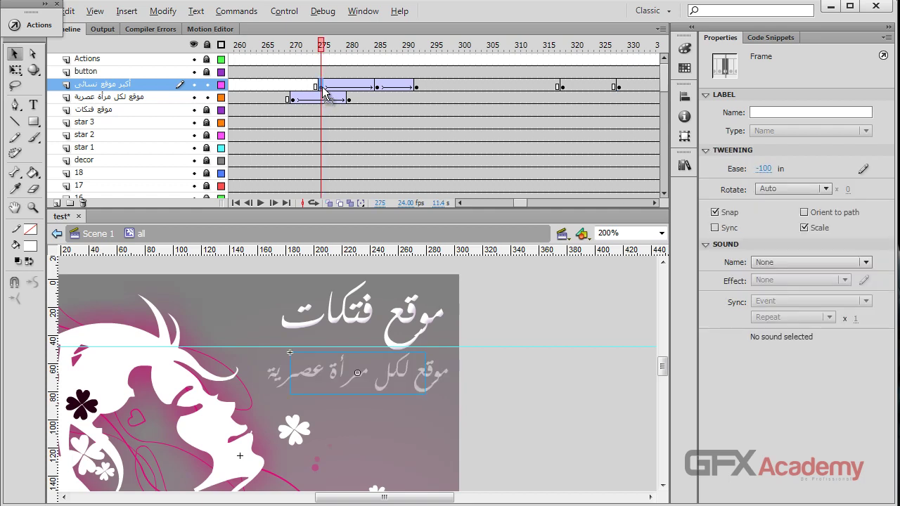
{"action": "left_click", "coordinate": [623, 89]}
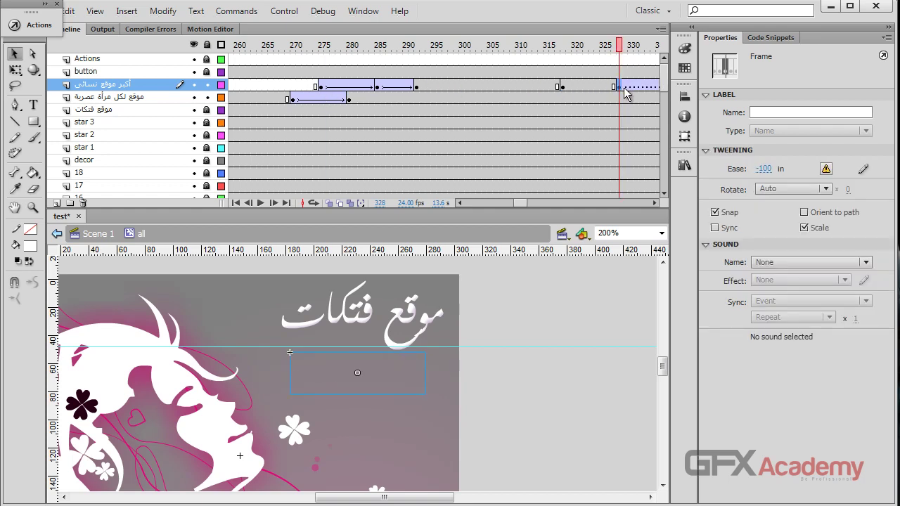
{"action": "right_click", "coordinate": [624, 89]}
{"action": "left_click", "coordinate": [613, 102]}
- Create a classic tween between frames 318 and 328 of "أكبر موقع نسائى" with ease -100 and save the file
{"action": "right_click", "coordinate": [591, 89]}
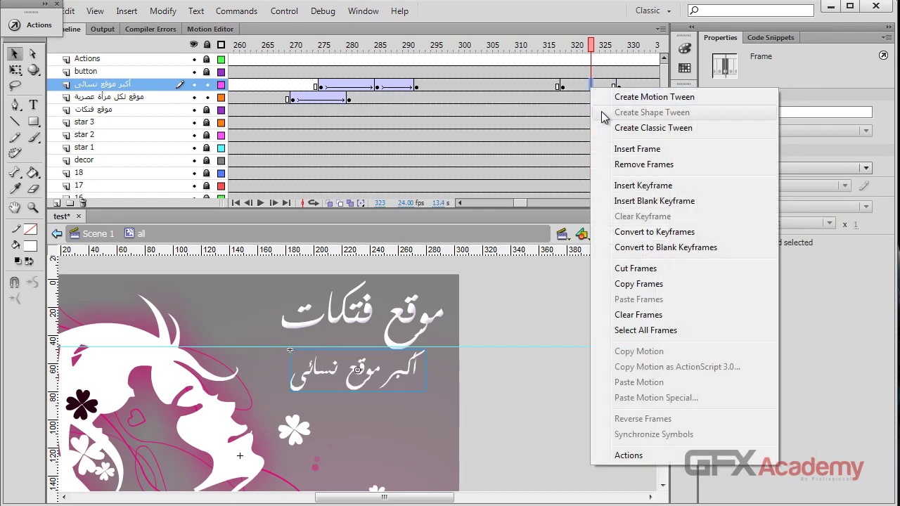
{"action": "left_click", "coordinate": [611, 127]}
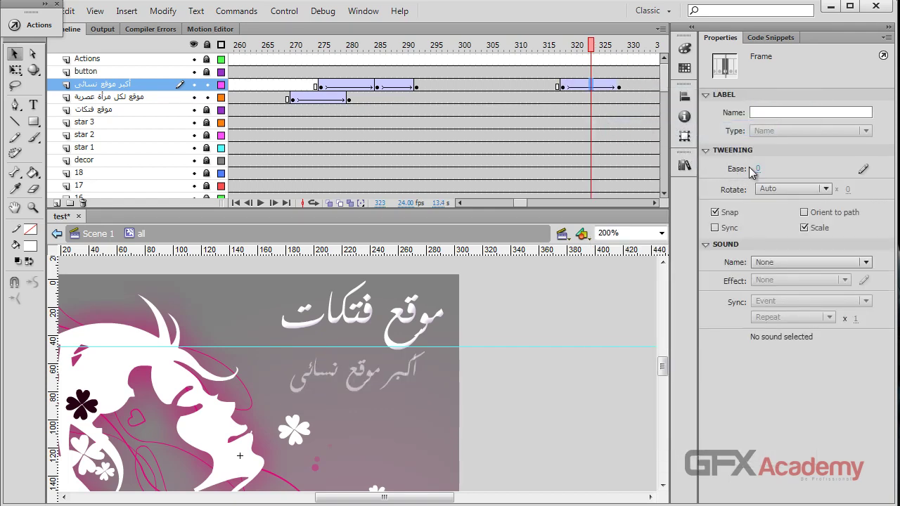
{"action": "left_click_drag", "start_coordinate": [757, 170], "coordinate": [524, 168]}
{"action": "key", "text": "ctrl+s"}
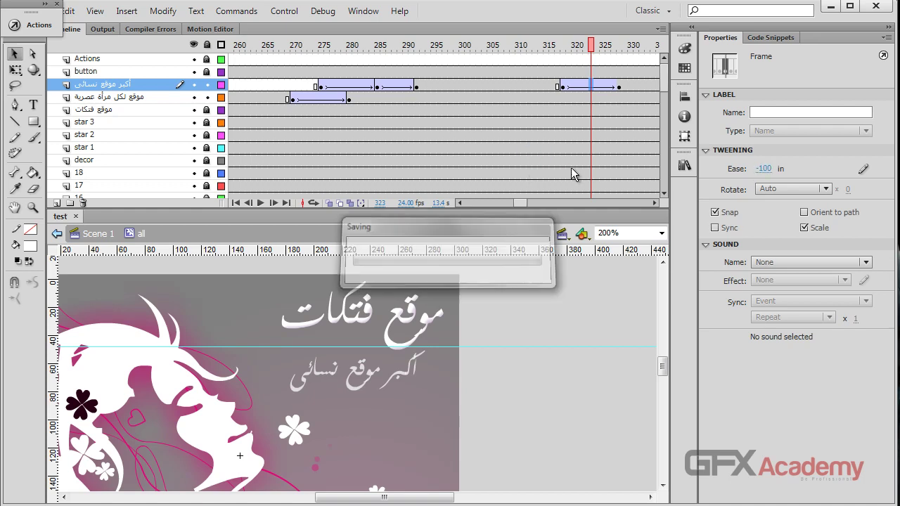
- Set the ease of the "أكبر موقع نسائى" fade-out tween to 0, matching the "موقع لكل مرأة عصرية" fade-out, and save the file
{"action": "left_click_drag", "start_coordinate": [594, 49], "coordinate": [572, 68]}
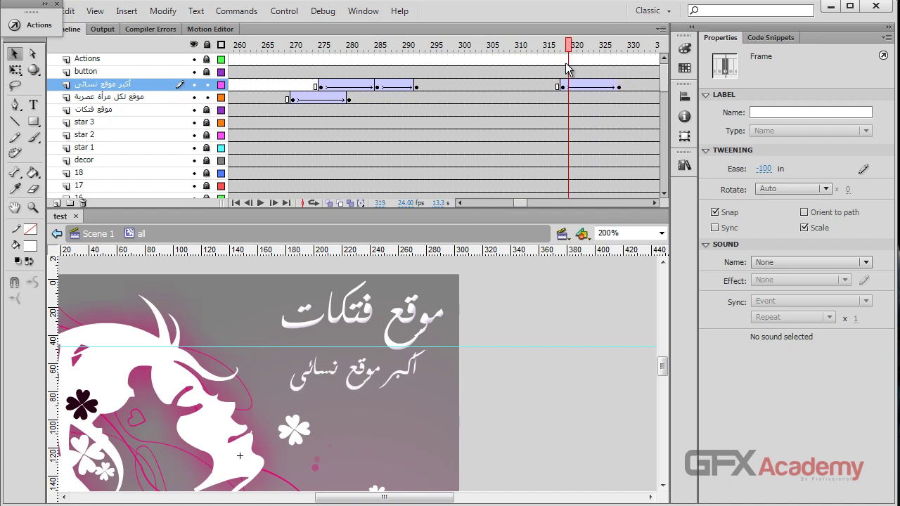
{"action": "left_click", "coordinate": [316, 99]}
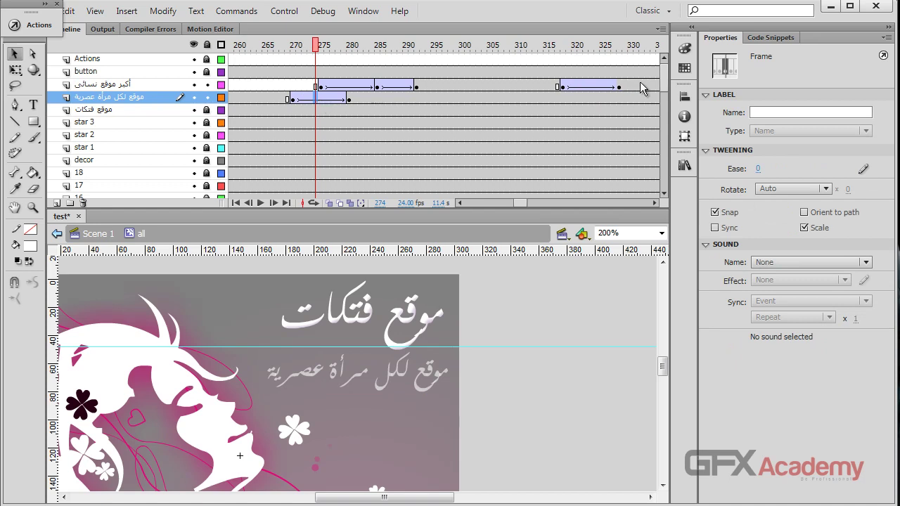
{"action": "left_click", "coordinate": [598, 87]}
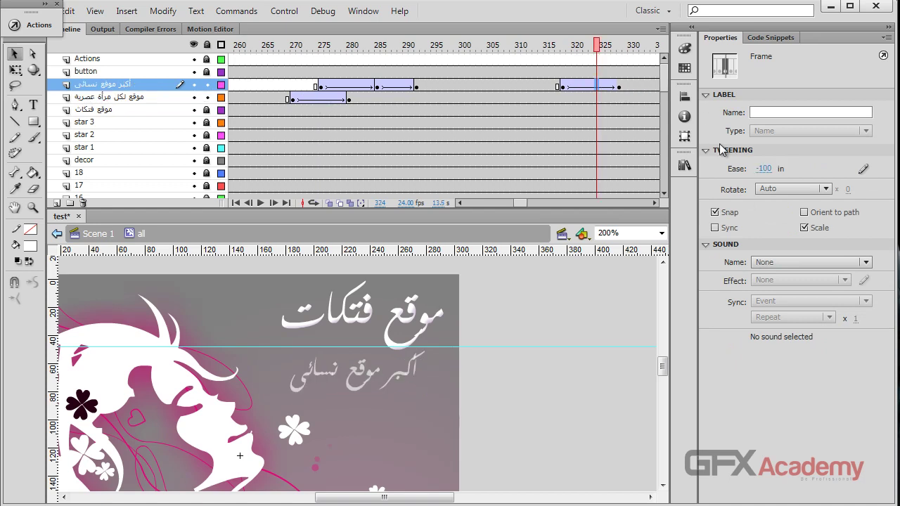
{"action": "left_click", "coordinate": [767, 169]}
{"action": "key", "text": "ctrl+s"}
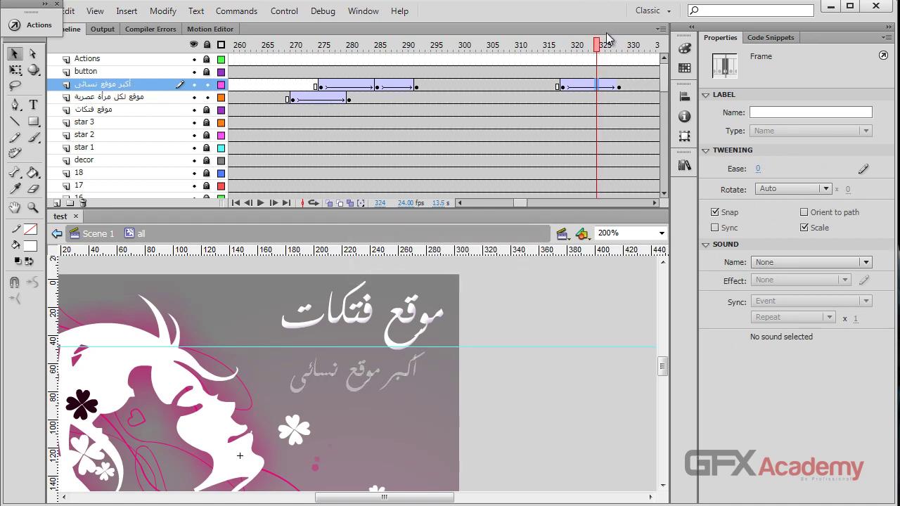
- Lock the "أكبر موقع نسائى" layer and copy all frames of the three Arabic text layers
{"action": "mouse_move", "coordinate": [600, 48]}
{"action": "left_mouse_down"}
{"action": "mouse_move", "coordinate": [349, 48]}
{"action": "mouse_move", "coordinate": [643, 57]}
{"action": "mouse_move", "coordinate": [603, 48]}
{"action": "left_mouse_up"}
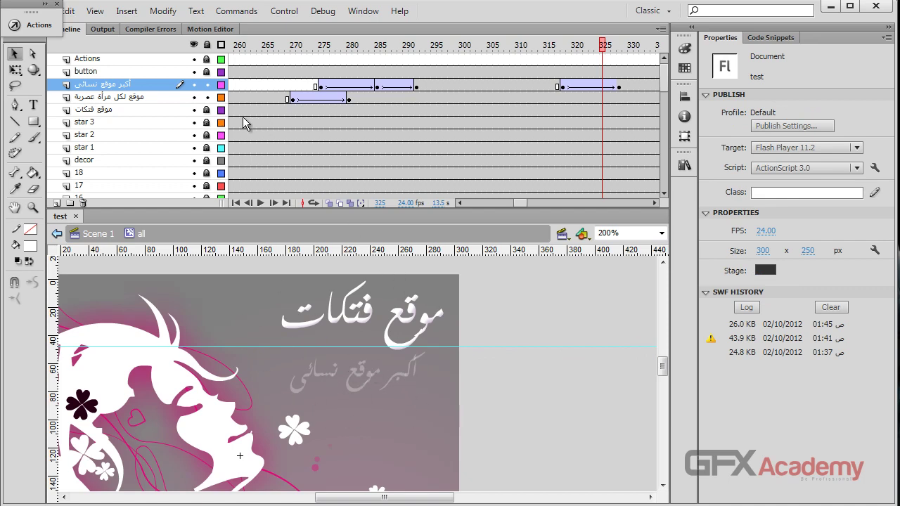
{"action": "left_click", "coordinate": [206, 84]}
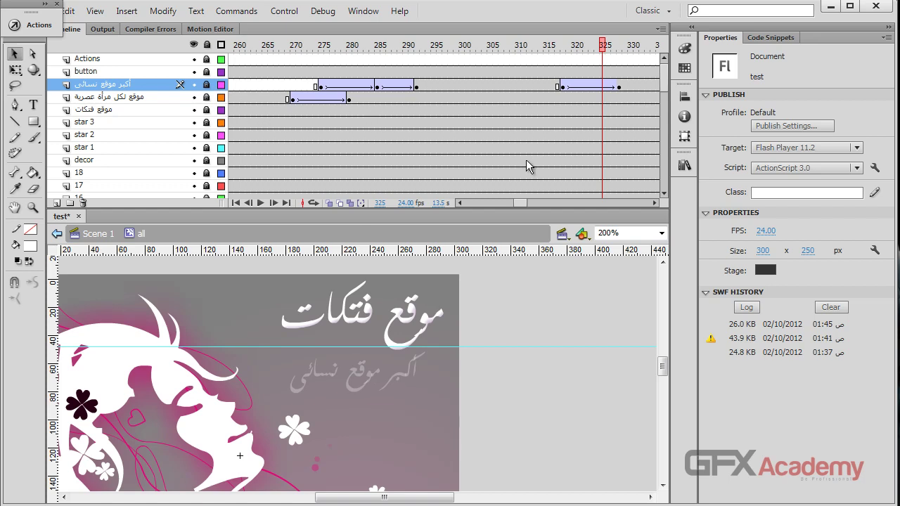
{"action": "mouse_move", "coordinate": [522, 203]}
{"action": "left_mouse_down"}
{"action": "mouse_move", "coordinate": [555, 204]}
{"action": "mouse_move", "coordinate": [514, 202]}
{"action": "left_mouse_up"}
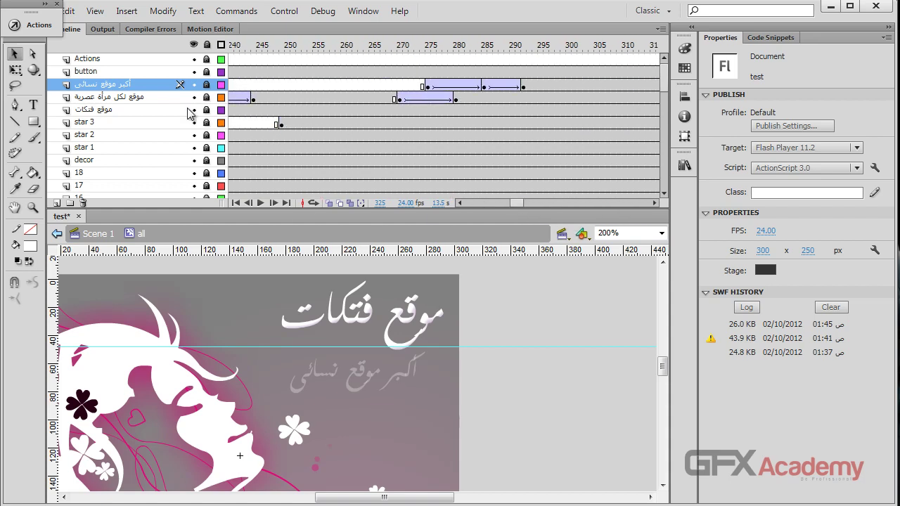
{"action": "left_click", "coordinate": [131, 112], "text": "shift"}
{"action": "right_click", "coordinate": [283, 87]}
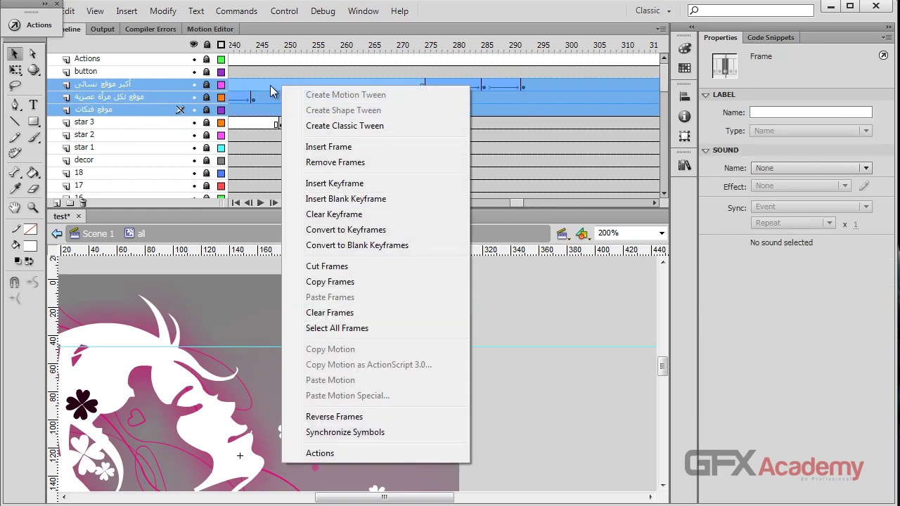
{"action": "left_click", "coordinate": [313, 284]}
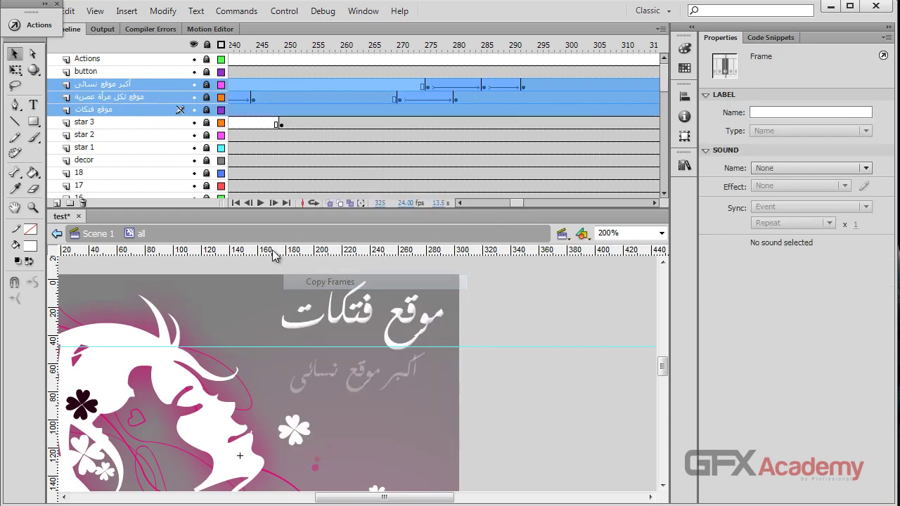
- Create a new movie clip symbol named "Text animation"
{"action": "left_click", "coordinate": [126, 12]}
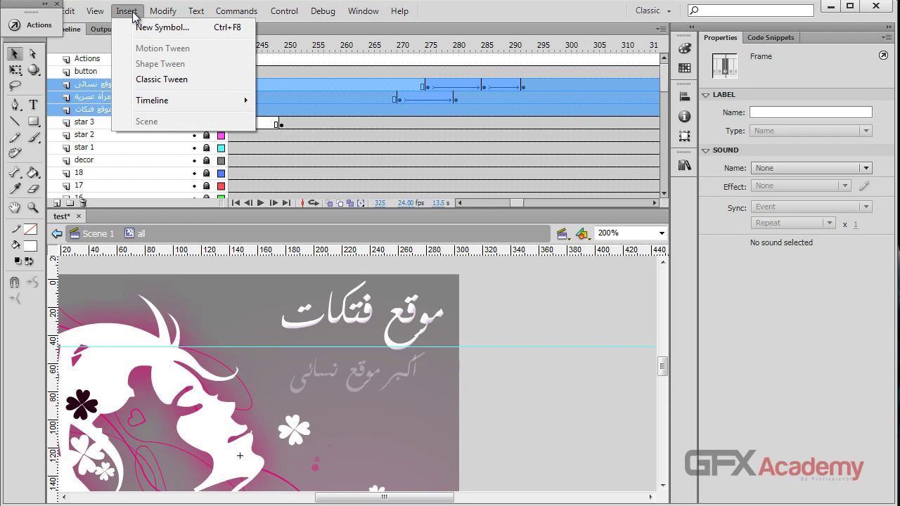
{"action": "left_click", "coordinate": [149, 28]}
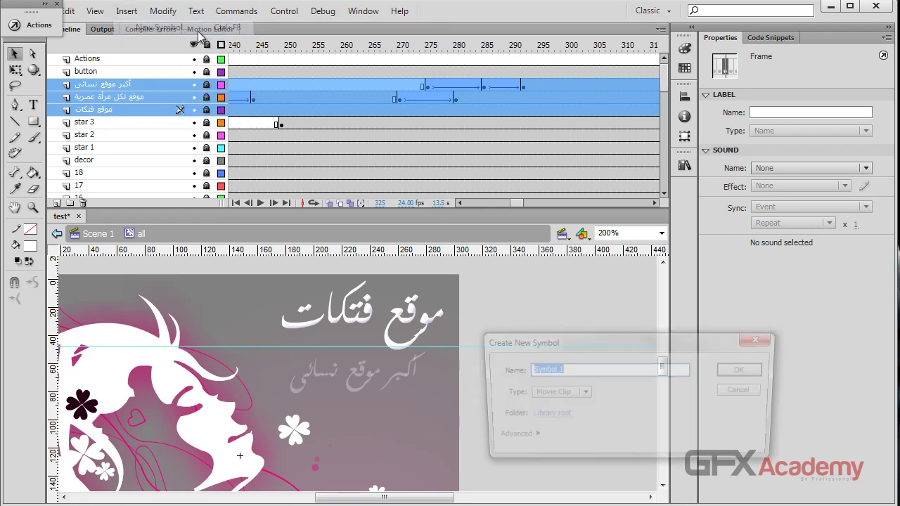
{"action": "type", "text": "فث"}
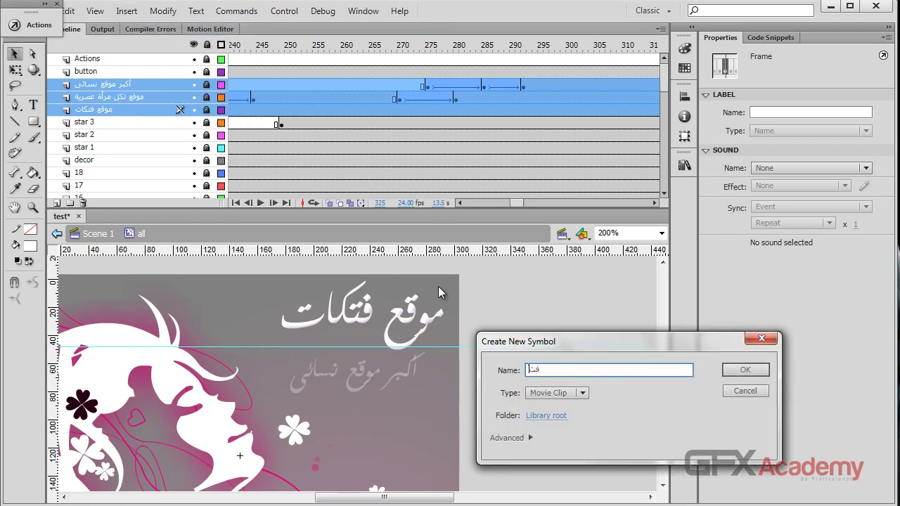
{"action": "type", "text": "سف شىهةشفهخى"}
{"action": "key", "text": "BackSpace"}
{"action": "key", "text": "BackSpace"}
{"action": "key", "text": "BackSpace"}
{"action": "key", "text": "BackSpace"}
{"action": "key", "text": "BackSpace"}
{"action": "key", "text": "BackSpace"}
{"action": "key", "text": "BackSpace"}
{"action": "key", "text": "BackSpace"}
{"action": "key", "text": "BackSpace"}
{"action": "key", "text": "BackSpace"}
{"action": "key", "text": "BackSpace"}
{"action": "key", "text": "BackSpace"}
{"action": "key", "text": "BackSpace"}
{"action": "key", "text": "BackSpace"}
{"action": "type", "text": "Text anima"}
{"action": "key", "text": "Return"}
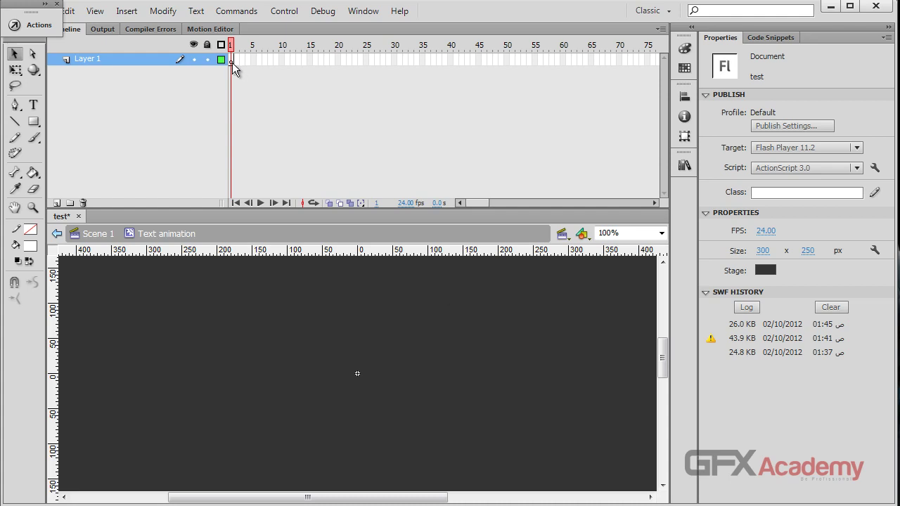
- Paste the copied frames at frame 1 and remove the leading empty frames so "موقع فتكات" starts at frame 1
{"action": "right_click", "coordinate": [232, 62]}
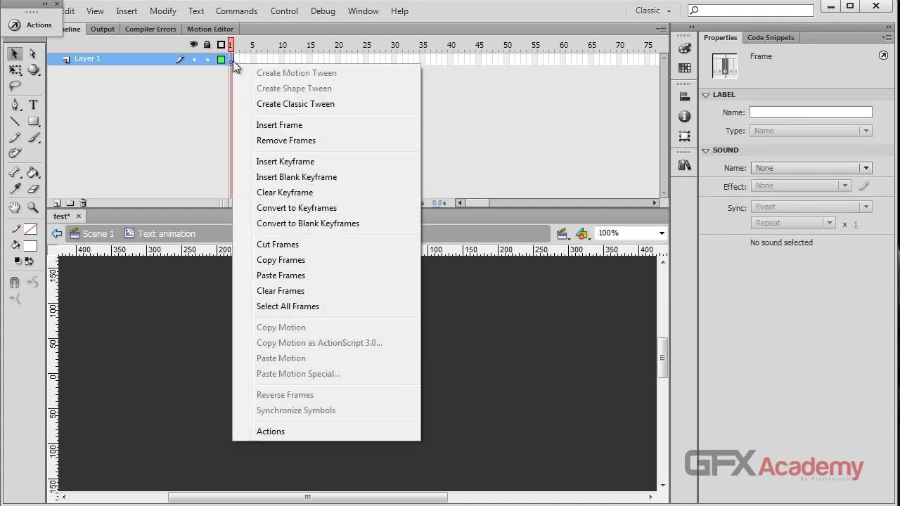
{"action": "left_click", "coordinate": [314, 277]}
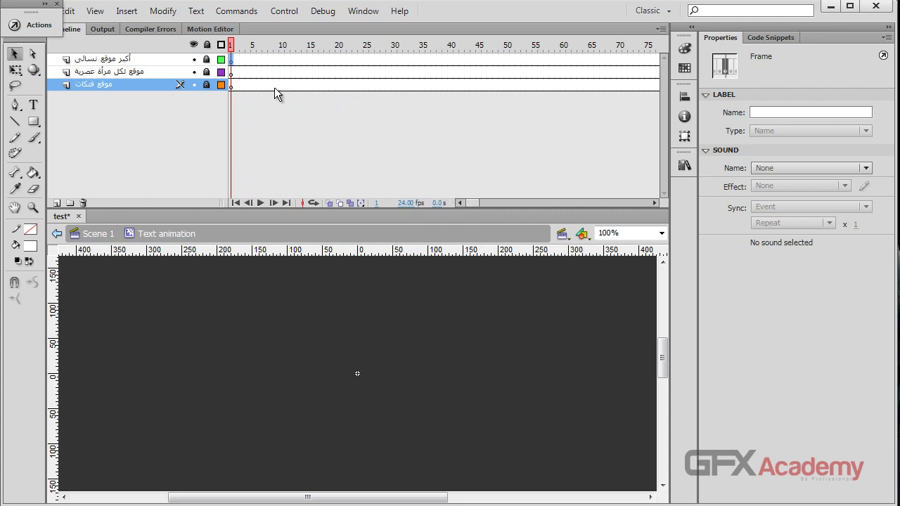
{"action": "left_click_drag", "start_coordinate": [235, 87], "coordinate": [278, 68]}
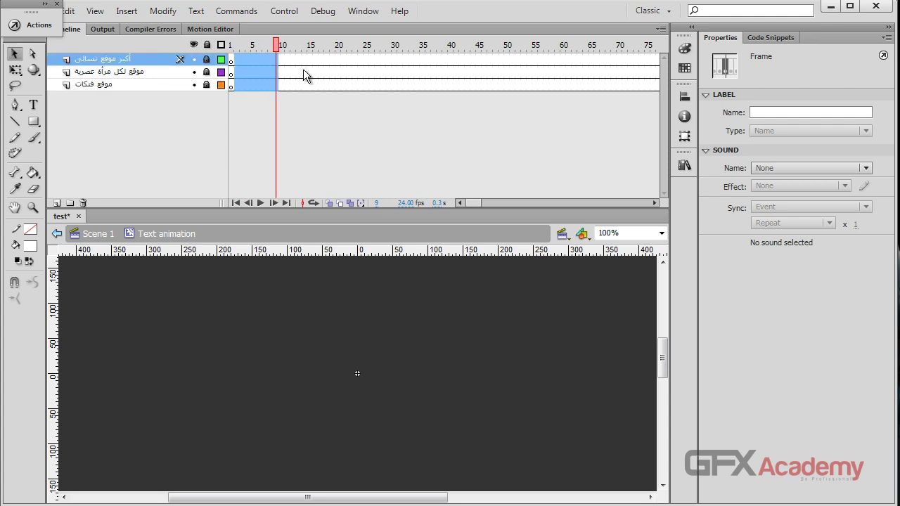
{"action": "key", "text": "shift+F5"}
{"action": "key", "text": "shift+F5"}
{"action": "key", "text": "shift+F5"}
{"action": "key", "text": "shift+F5"}
{"action": "key", "text": "shift+F5"}
{"action": "key", "text": "shift+F5"}
{"action": "key", "text": "shift+F5"}
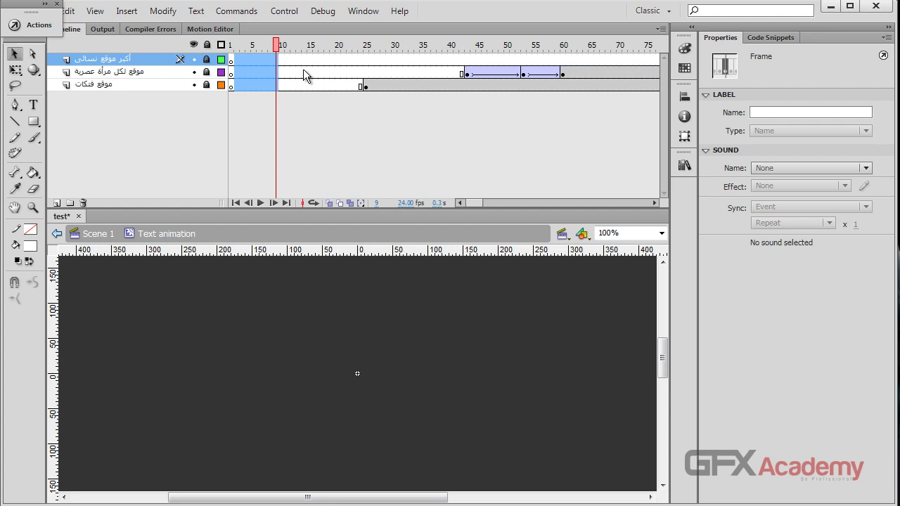
{"action": "left_click_drag", "start_coordinate": [361, 86], "coordinate": [231, 56]}
{"action": "key", "text": "shift+F5"}
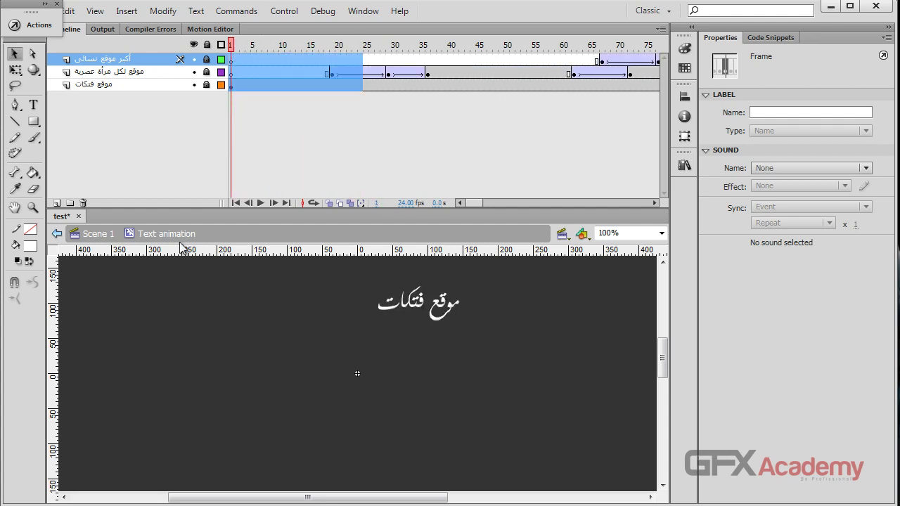
- Return to Scene 1, open the "all" banner clip and delete its three Arabic text layers
{"action": "left_click", "coordinate": [97, 234]}
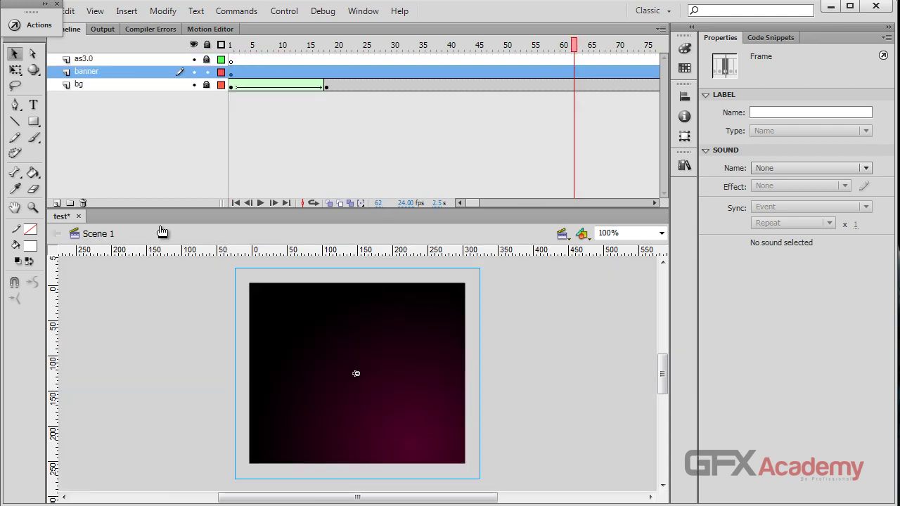
{"action": "double_click", "coordinate": [305, 309]}
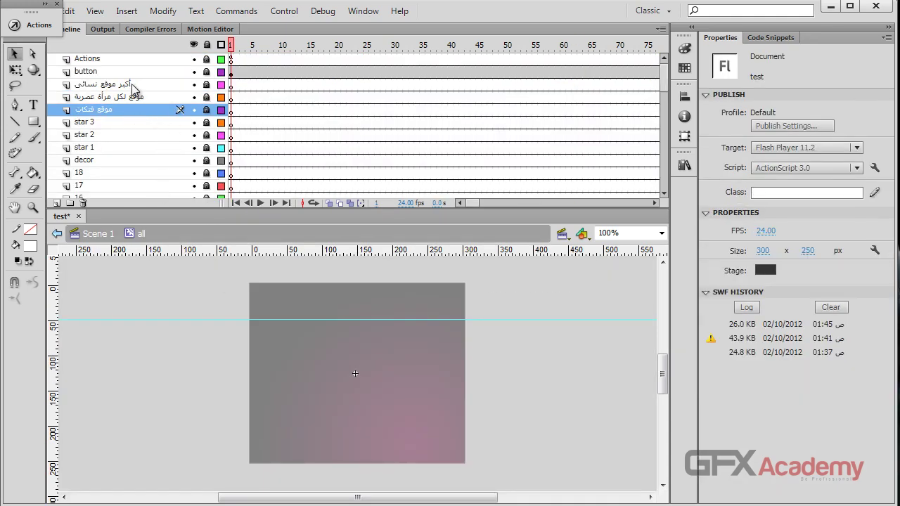
{"action": "left_click", "coordinate": [133, 85], "text": "shift"}
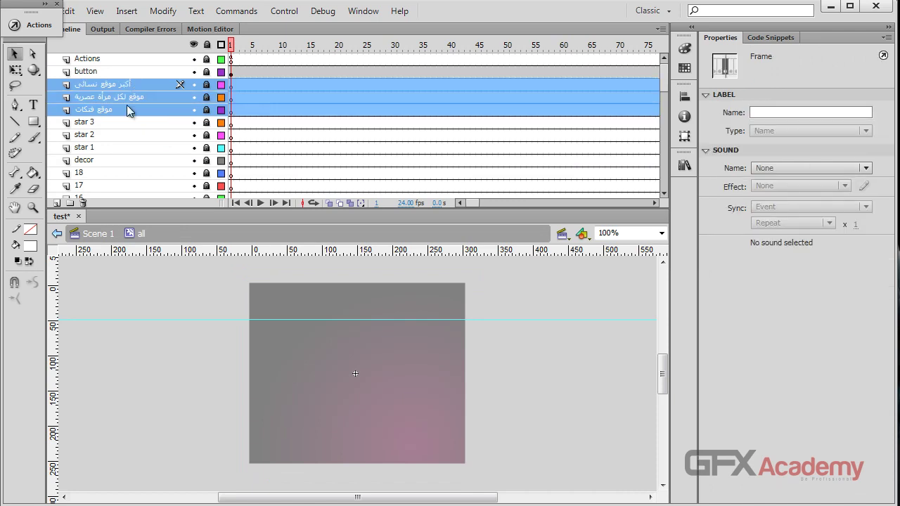
{"action": "left_click", "coordinate": [82, 203]}
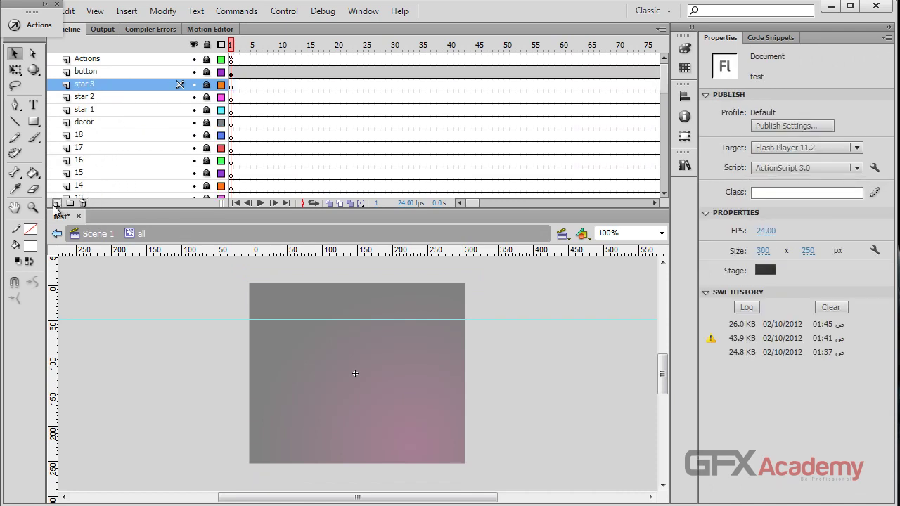
- Add a layer named "text animation" above "star 3" and save the file
{"action": "left_click", "coordinate": [57, 202]}
{"action": "double_click", "coordinate": [113, 83]}
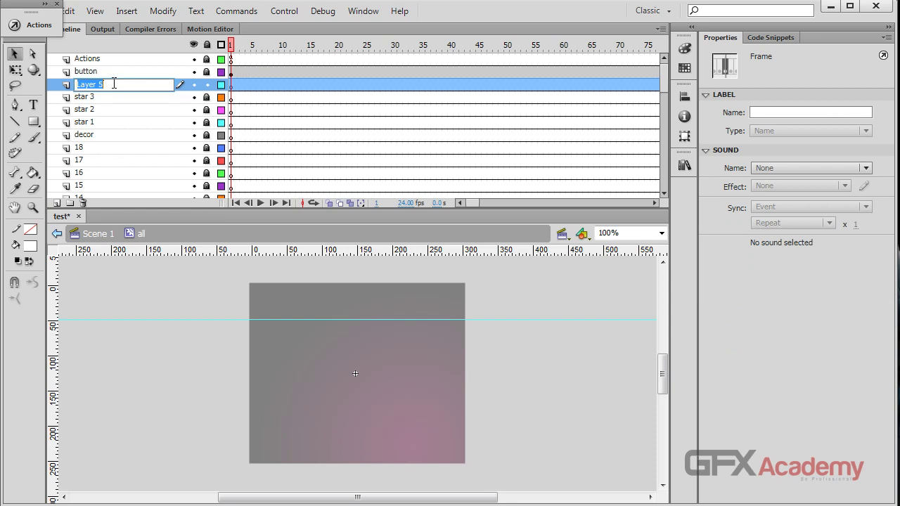
{"action": "type", "text": "text animation"}
{"action": "key", "text": "Return"}
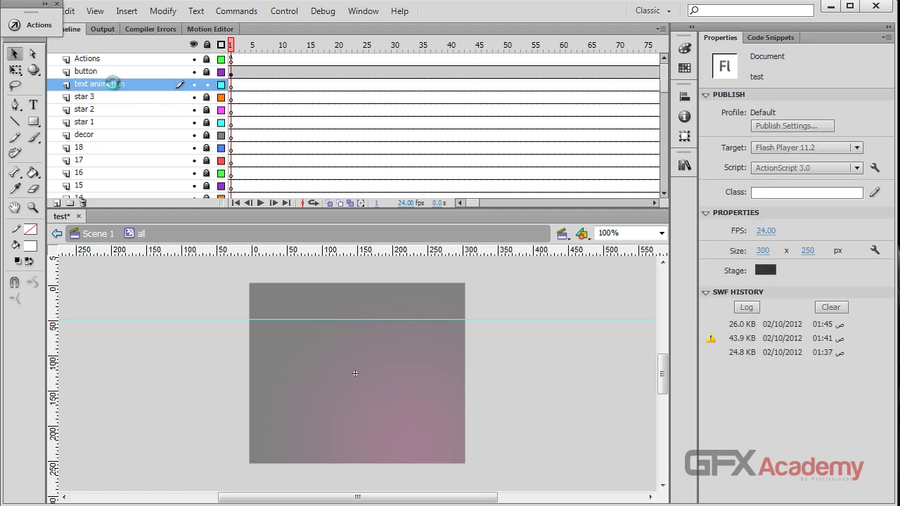
{"action": "key", "text": "ctrl+s"}
- Insert a keyframe at frame 216 on the "text animation" layer
{"action": "left_click_drag", "start_coordinate": [234, 44], "coordinate": [549, 55]}
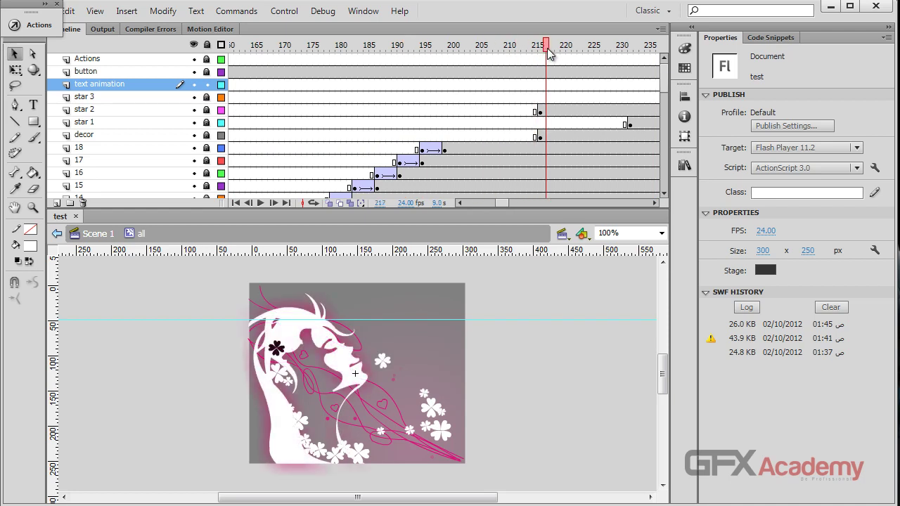
{"action": "left_click", "coordinate": [542, 85]}
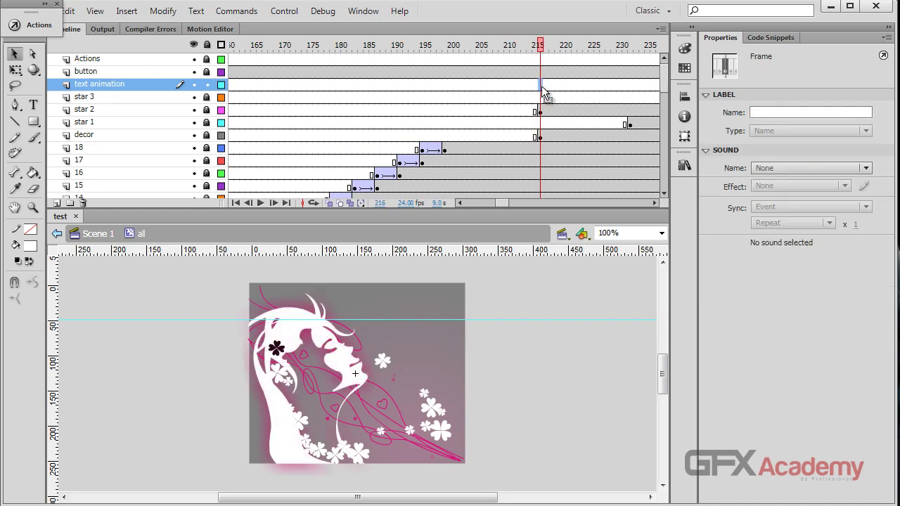
{"action": "key", "text": "F6"}
- Place the "Text animation" symbol from the library over the girl artwork and nudge it to X 3.95, Y 1.30
{"action": "left_click", "coordinate": [684, 166]}
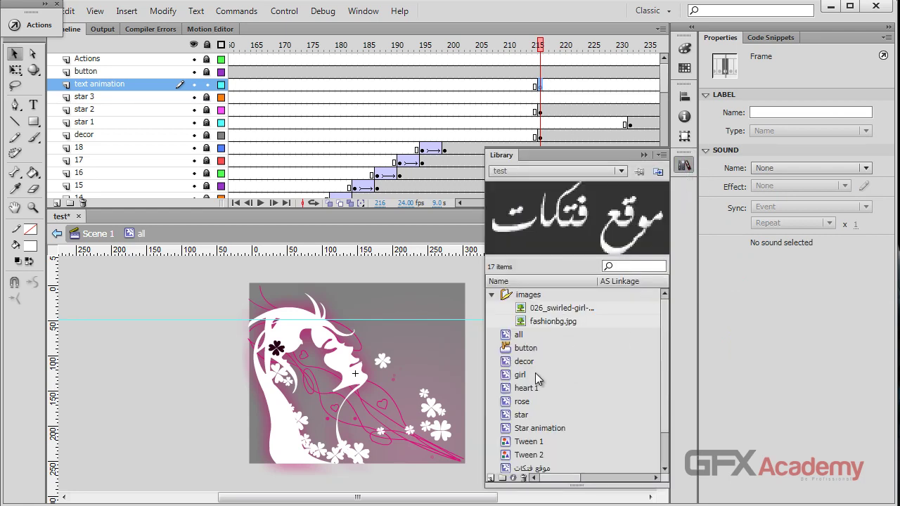
{"action": "left_click", "coordinate": [492, 295]}
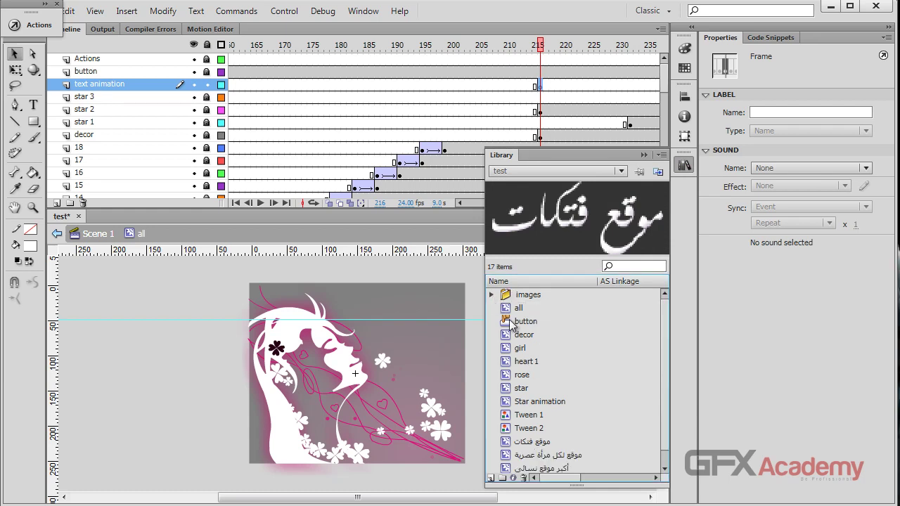
{"action": "scroll", "coordinate": [535, 391], "scroll_direction": "down", "scroll_amount": 1}
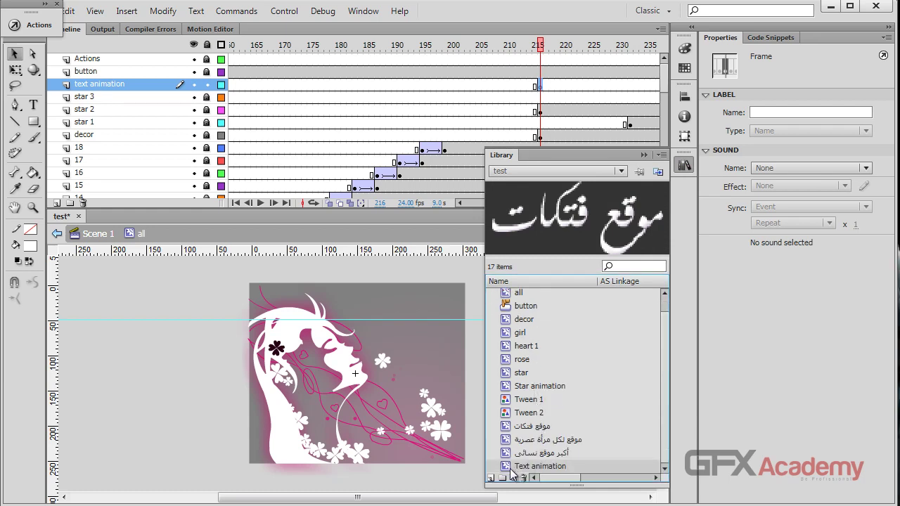
{"action": "left_click_drag", "start_coordinate": [511, 472], "coordinate": [448, 310]}
{"action": "key", "text": "ctrl+l"}
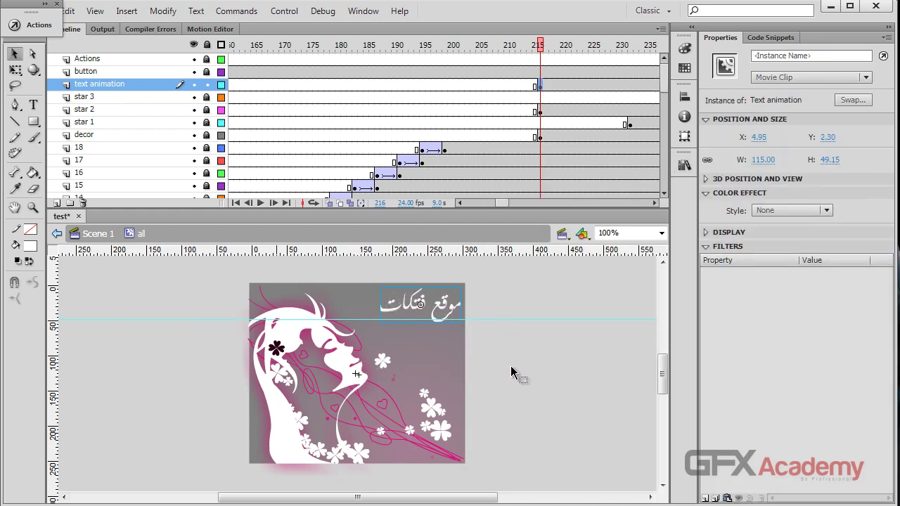
{"action": "key", "text": "Up"}
{"action": "key", "text": "Left"}
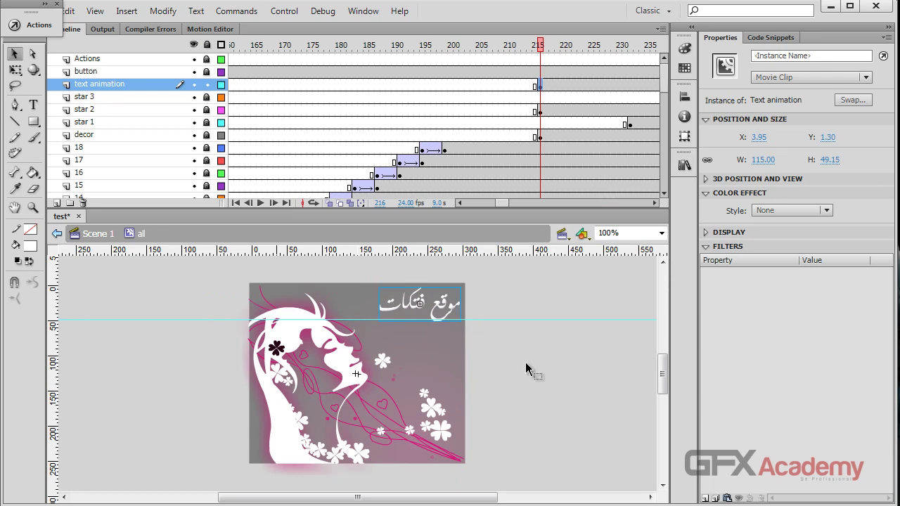
- Edit "Text animation" in place and remove frames 1 to 18 from the "أكبر موقع نسائى" and "موقع لكل مرأة عصرية" layers
{"action": "double_click", "coordinate": [446, 307]}
{"action": "left_click_drag", "start_coordinate": [233, 46], "coordinate": [259, 47]}
{"action": "left_click_drag", "start_coordinate": [98, 47], "coordinate": [270, 48]}
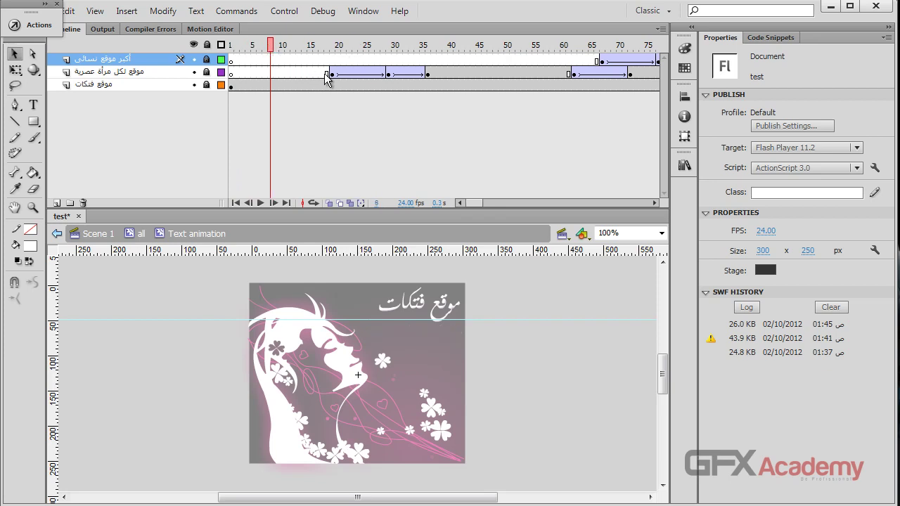
{"action": "left_click_drag", "start_coordinate": [271, 48], "coordinate": [394, 47]}
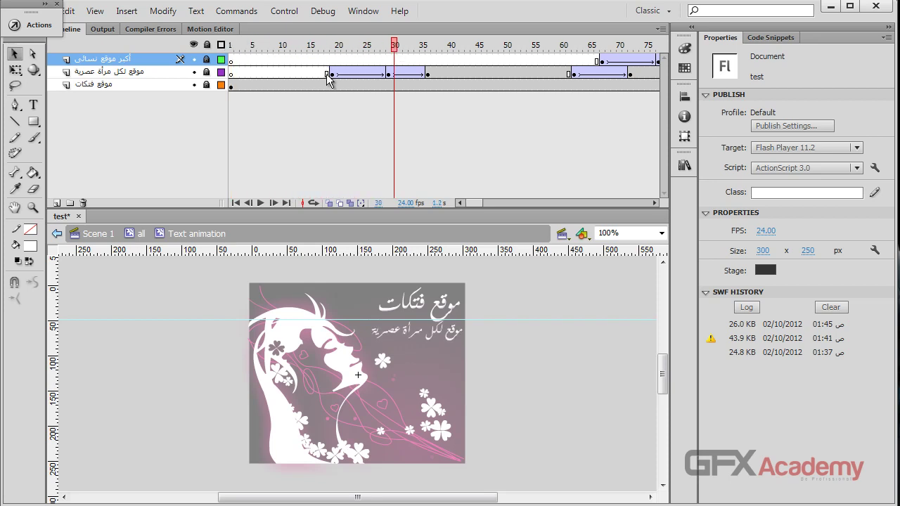
{"action": "left_click_drag", "start_coordinate": [327, 73], "coordinate": [232, 62]}
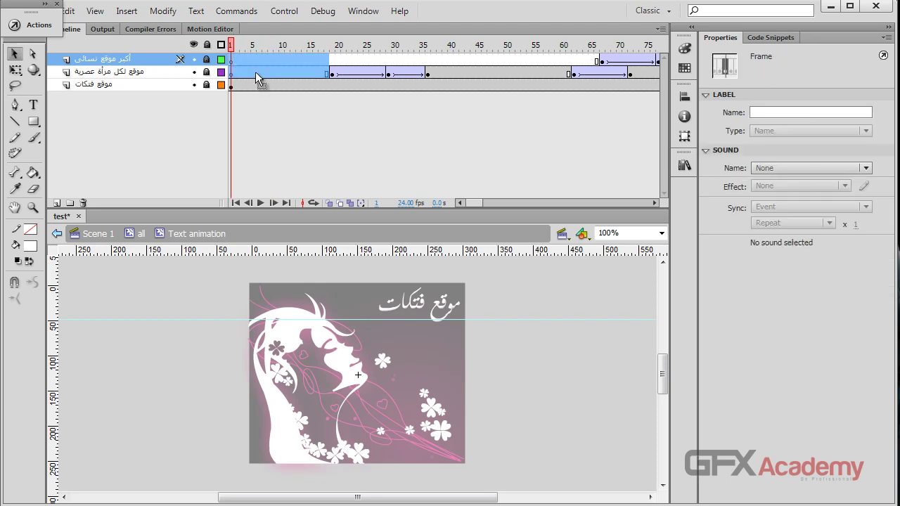
{"action": "key", "text": "shift+F5"}
- Trim all three text layers so the animation ends at frame 128, and save the file
{"action": "left_click", "coordinate": [254, 46]}
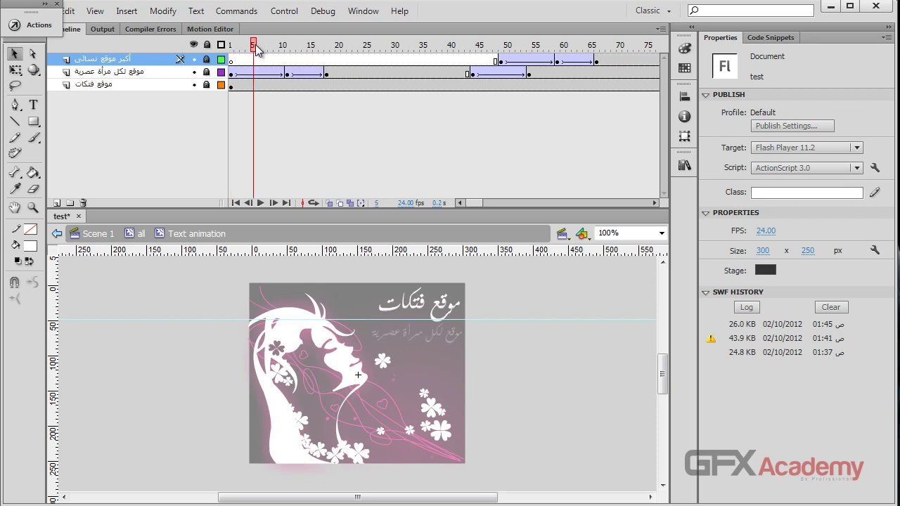
{"action": "left_click_drag", "start_coordinate": [256, 48], "coordinate": [643, 50]}
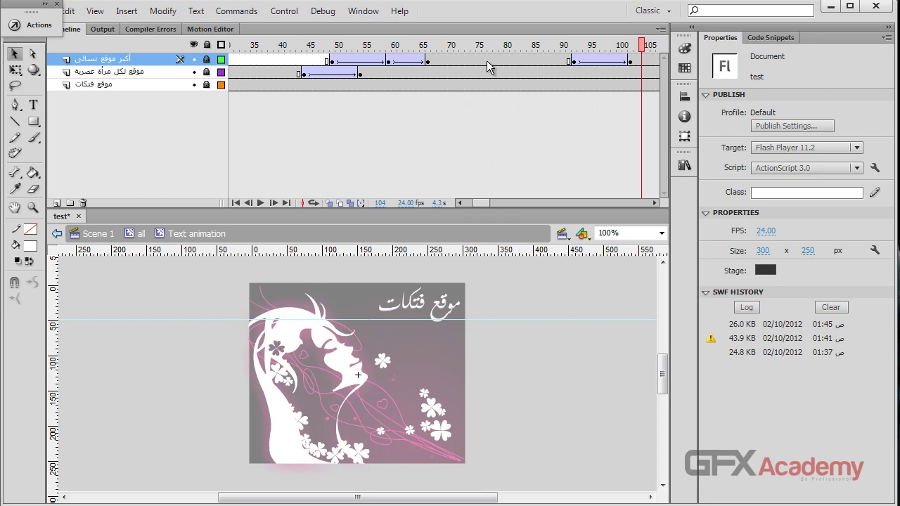
{"action": "left_click_drag", "start_coordinate": [541, 48], "coordinate": [464, 49]}
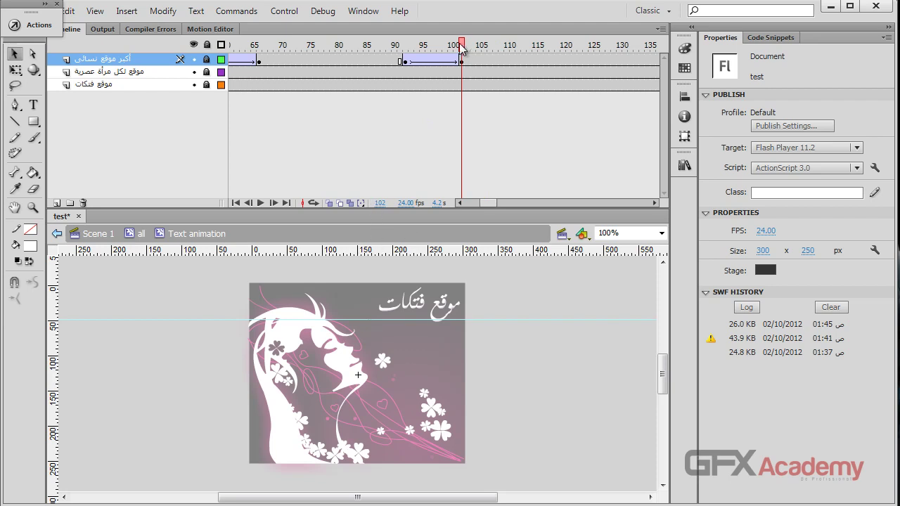
{"action": "left_click_drag", "start_coordinate": [467, 48], "coordinate": [501, 83]}
{"action": "key", "text": "ctrl+z"}
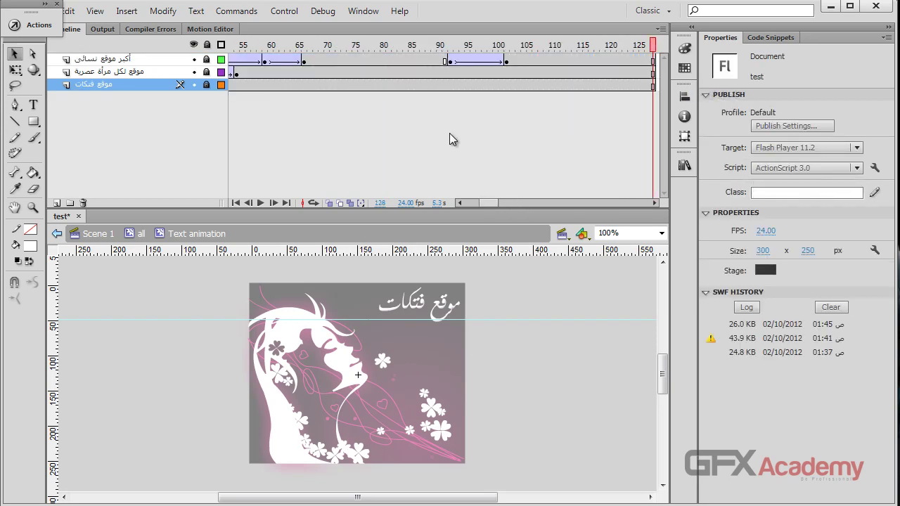
{"action": "left_click_drag", "start_coordinate": [483, 201], "coordinate": [487, 202]}
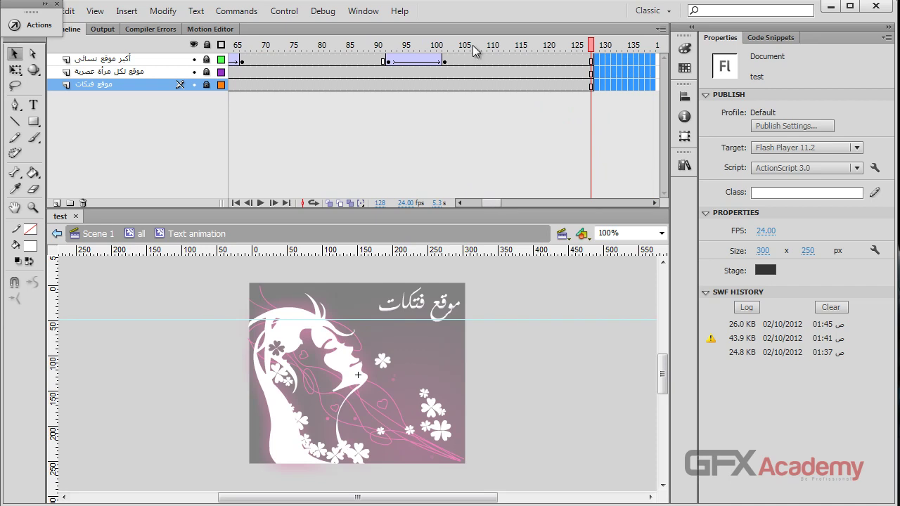
- Play through the text animation timeline to check how the text lines run up to the last frame
{"action": "left_click", "coordinate": [351, 45]}
{"action": "key", "text": "Return"}
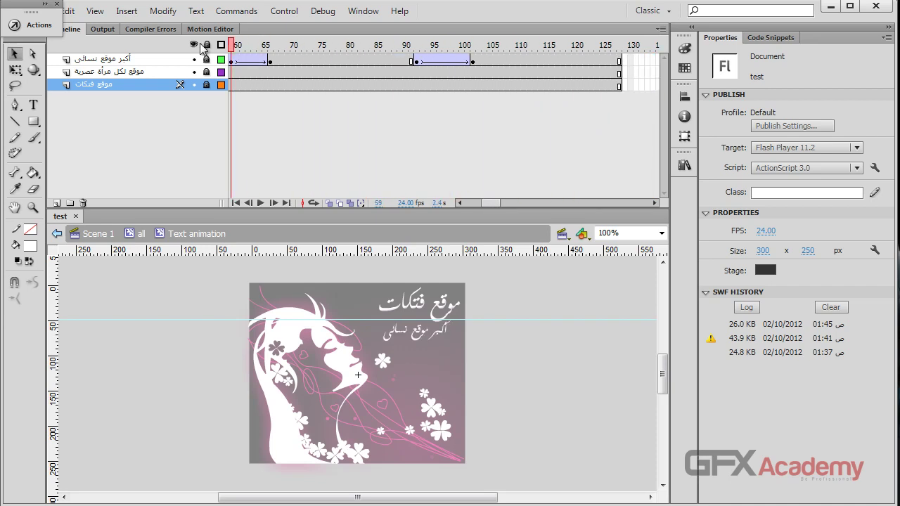
{"action": "left_click_drag", "start_coordinate": [267, 45], "coordinate": [372, 47]}
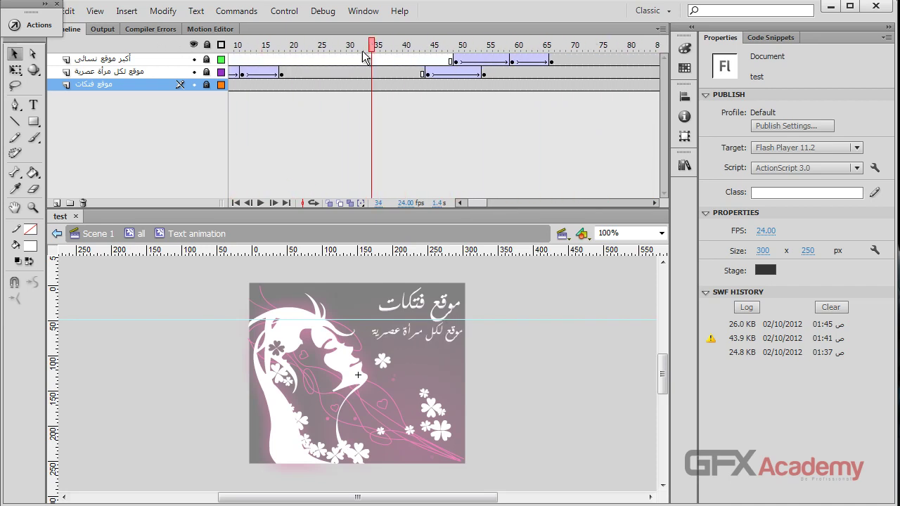
{"action": "left_click", "coordinate": [265, 202]}
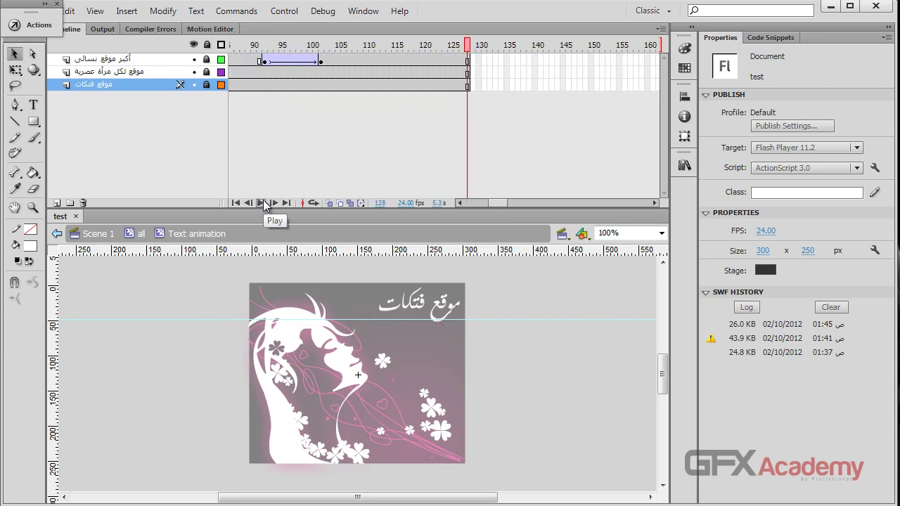
- Remove frames 103 to 128 from all three text layers so the animation ends at frame 102, and save the file
{"action": "left_click_drag", "start_coordinate": [452, 48], "coordinate": [505, 65]}
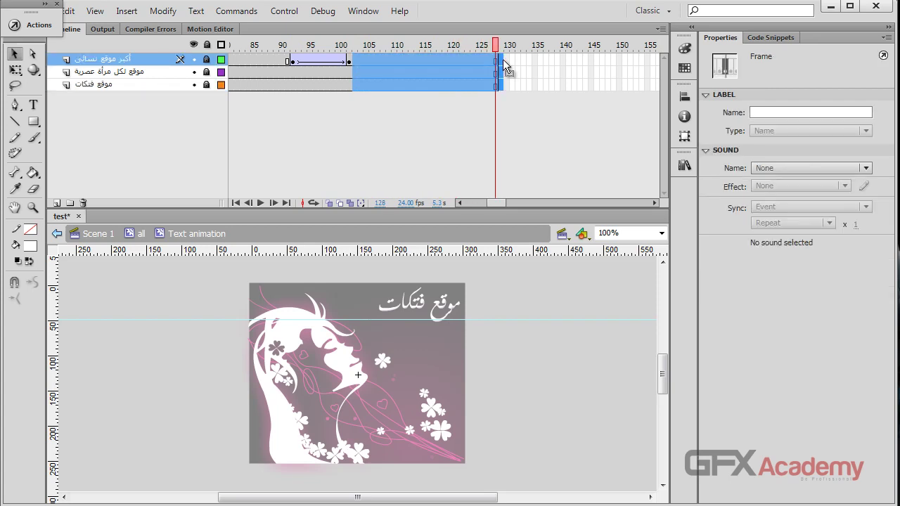
{"action": "key", "text": "F6"}
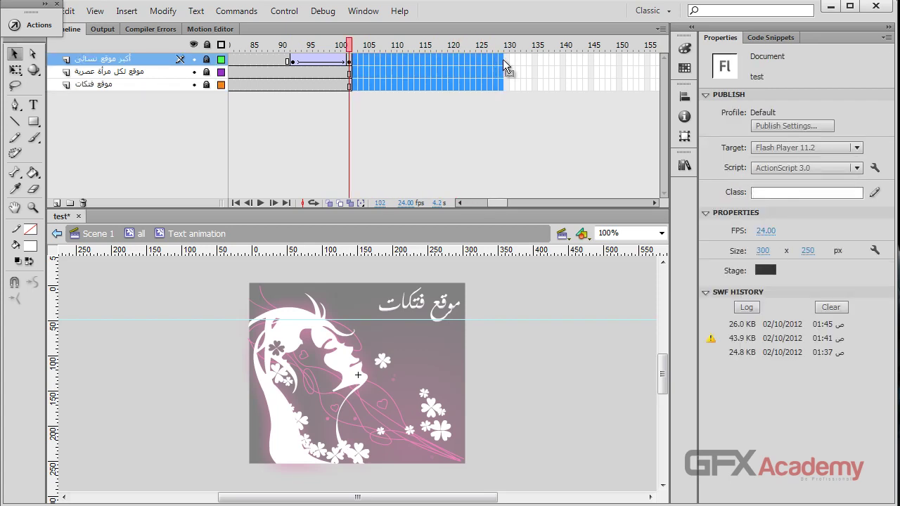
{"action": "key", "text": "ctrl+z"}
{"action": "key", "text": "ctrl+z"}
{"action": "key", "text": "ctrl+z"}
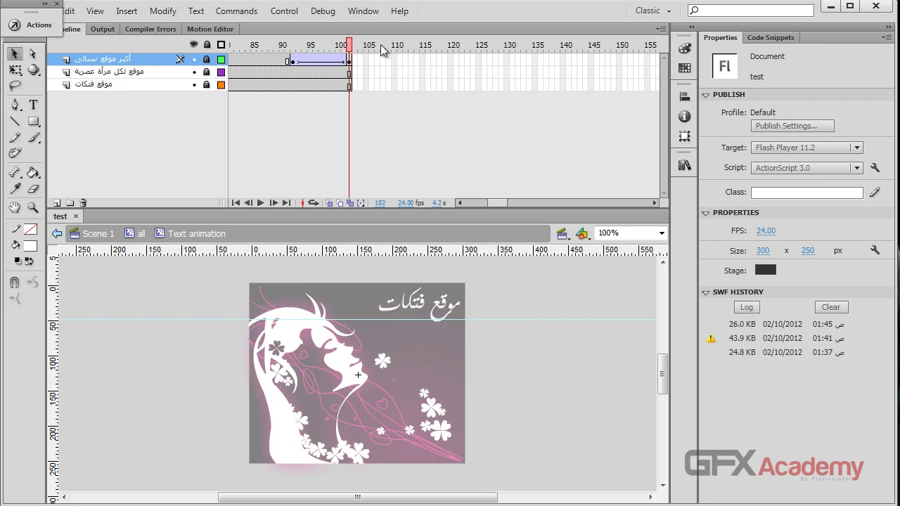
- Preview the trimmed text animation with looped playback over its full range, from frame 1 to frame 102
{"action": "key", "text": "Return"}
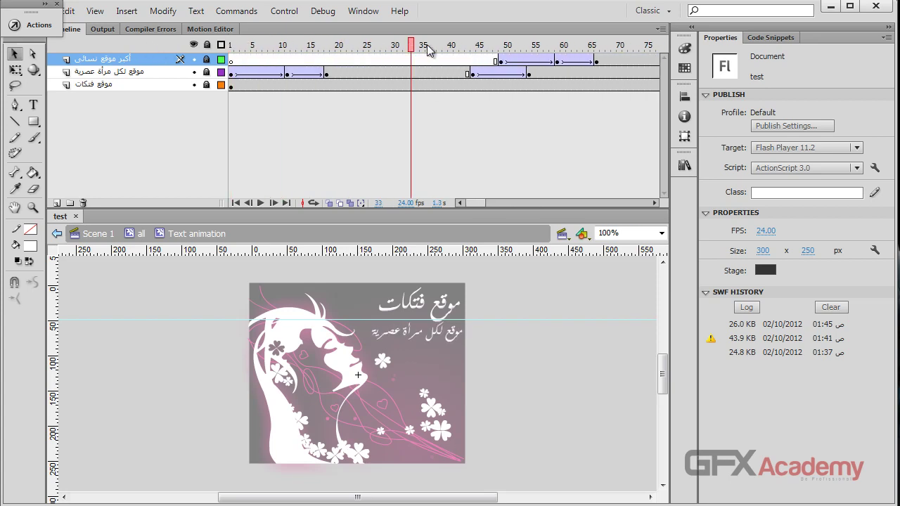
{"action": "left_click", "coordinate": [261, 203]}
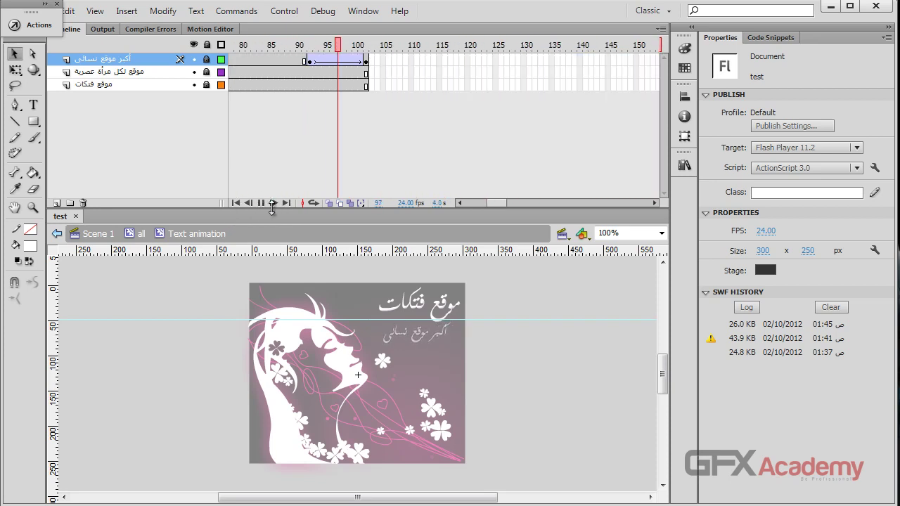
{"action": "left_click", "coordinate": [314, 203]}
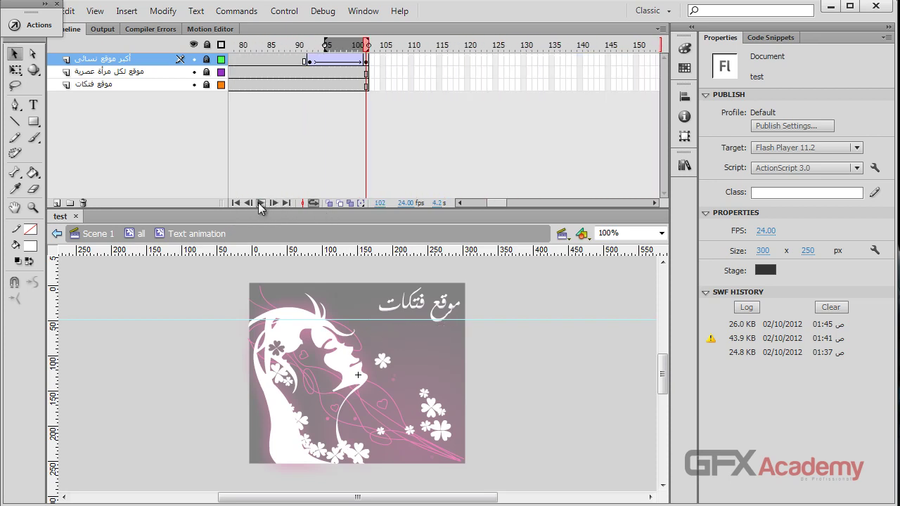
{"action": "left_click_drag", "start_coordinate": [325, 47], "coordinate": [146, 44]}
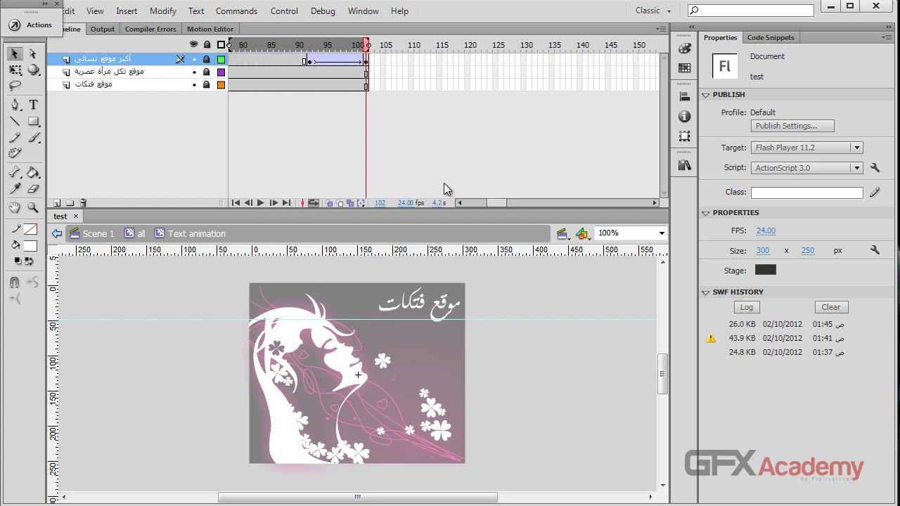
{"action": "left_click_drag", "start_coordinate": [493, 201], "coordinate": [478, 203]}
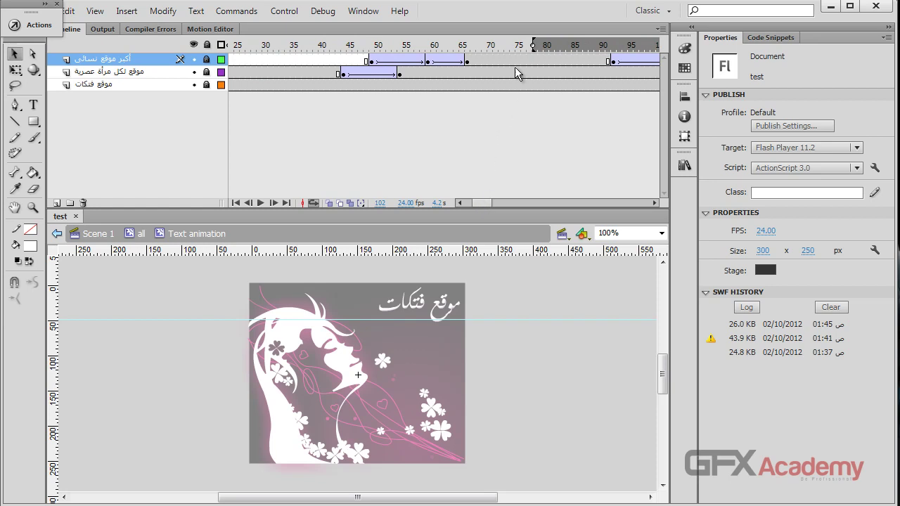
{"action": "left_click_drag", "start_coordinate": [535, 48], "coordinate": [230, 45]}
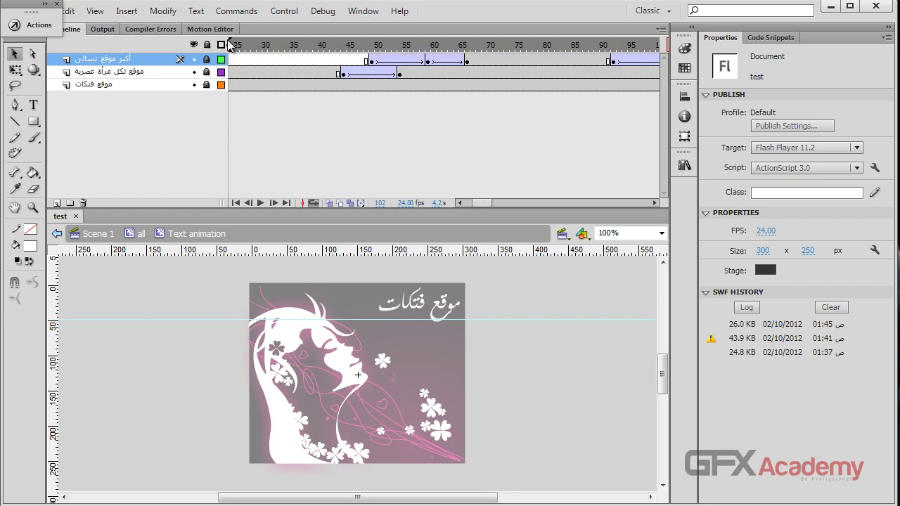
{"action": "left_click_drag", "start_coordinate": [479, 204], "coordinate": [471, 202]}
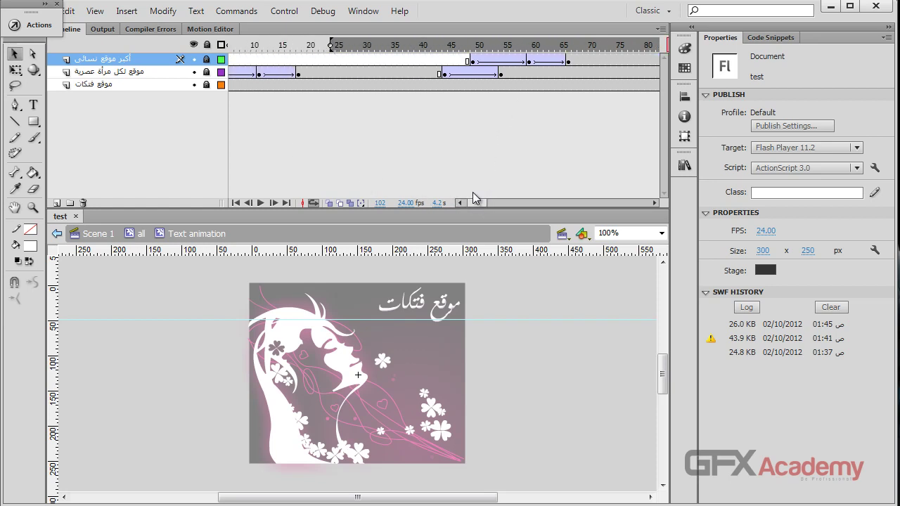
{"action": "left_click", "coordinate": [332, 46]}
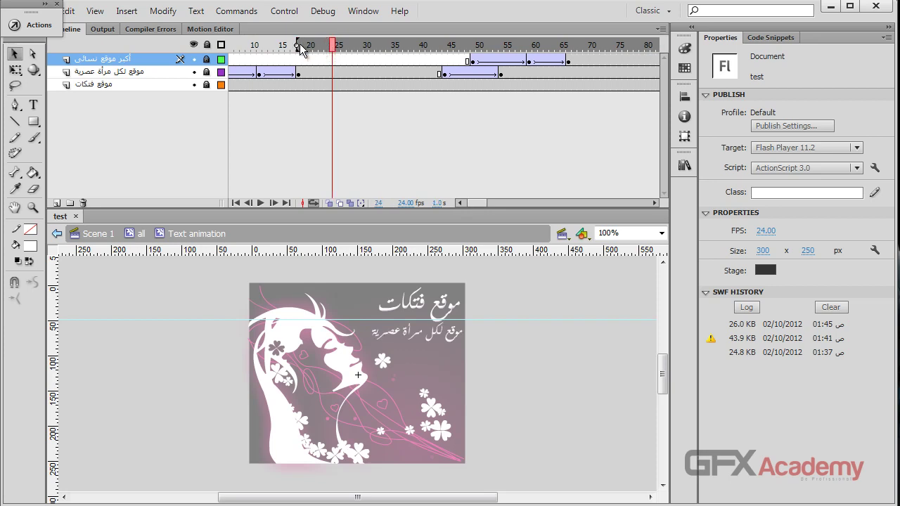
{"action": "left_click", "coordinate": [471, 204]}
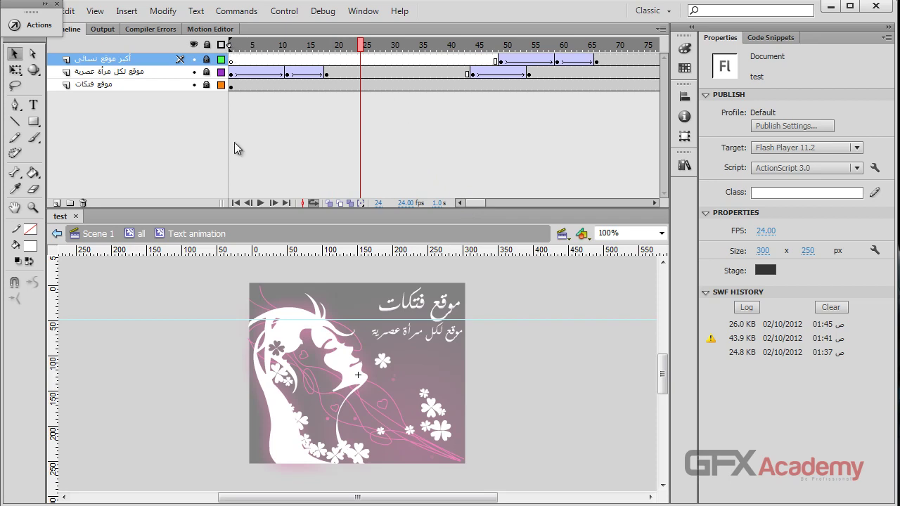
{"action": "left_click", "coordinate": [259, 203]}
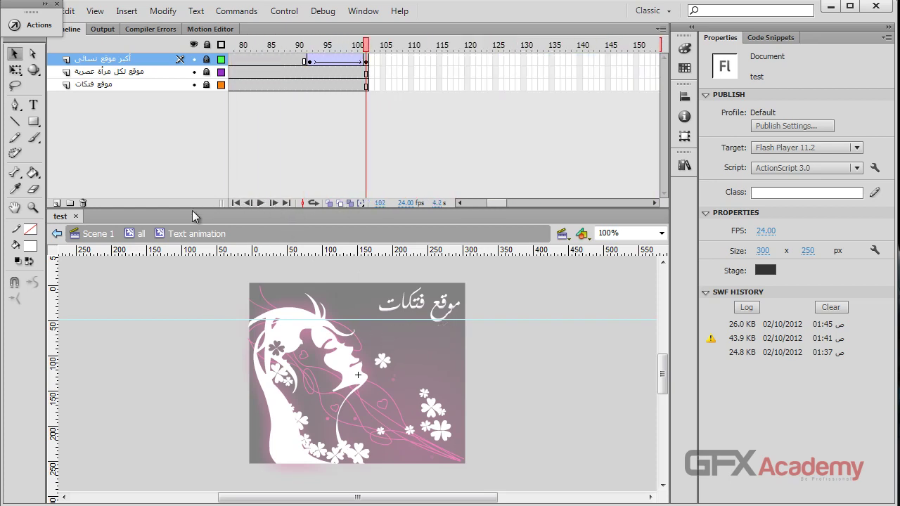
- Return to Scene 1 and test the movie to check the looping text in the banner
{"action": "left_click", "coordinate": [105, 235]}
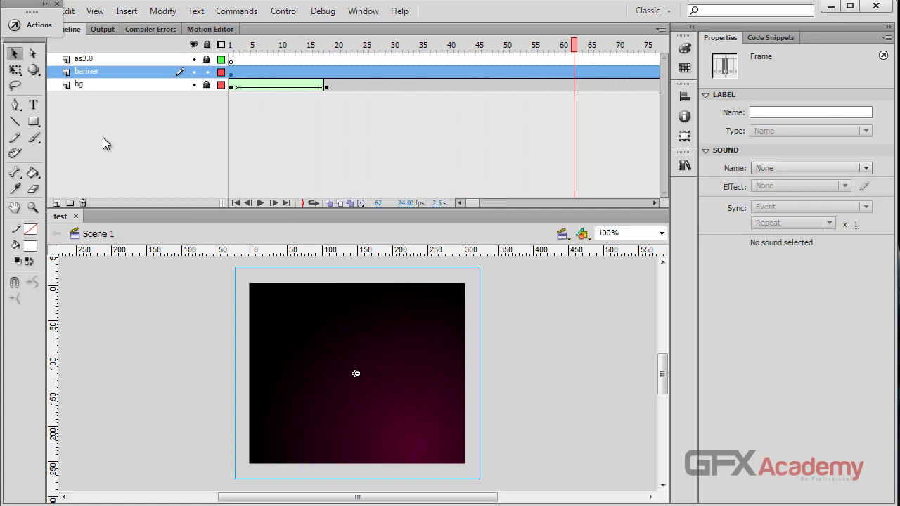
{"action": "key", "text": "ctrl+Return"}
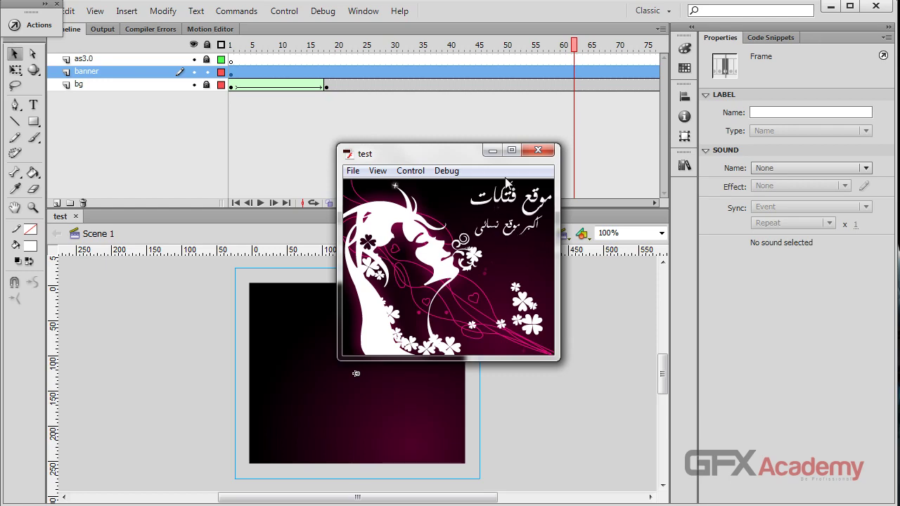
{"action": "left_click", "coordinate": [538, 150]}
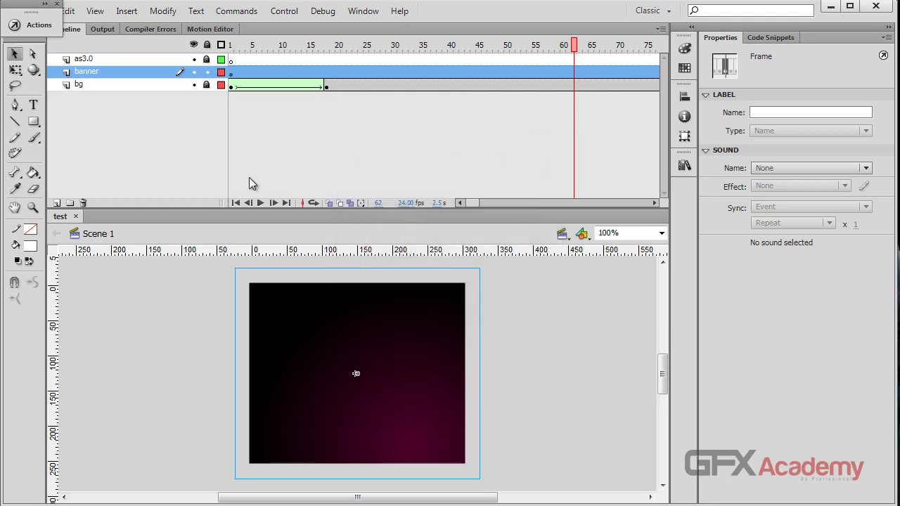
- Open the "all" banner clip for editing and go to frame 249
{"action": "left_click", "coordinate": [320, 305]}
{"action": "double_click", "coordinate": [321, 305]}
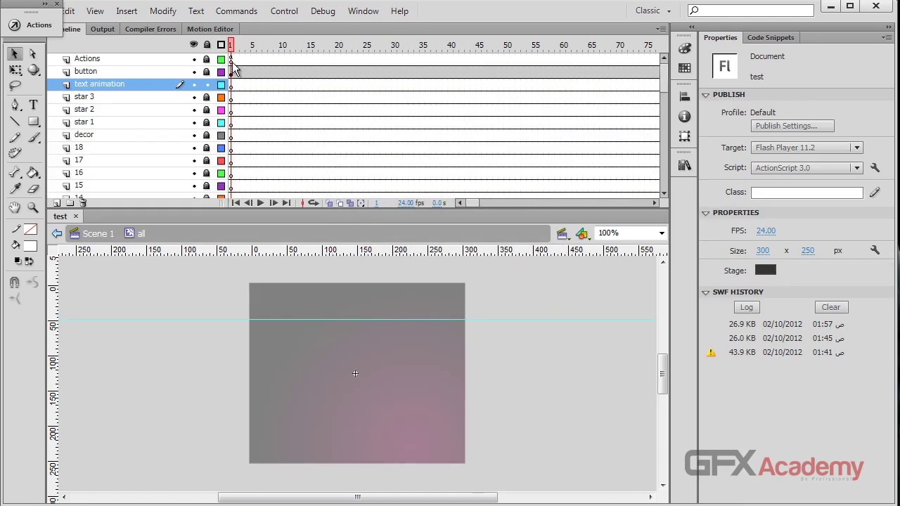
{"action": "left_click_drag", "start_coordinate": [281, 45], "coordinate": [808, 49]}
{"action": "mouse_move", "coordinate": [624, 45]}
{"action": "left_mouse_down"}
{"action": "mouse_move", "coordinate": [427, 45]}
{"action": "mouse_move", "coordinate": [613, 45]}
{"action": "left_mouse_up"}
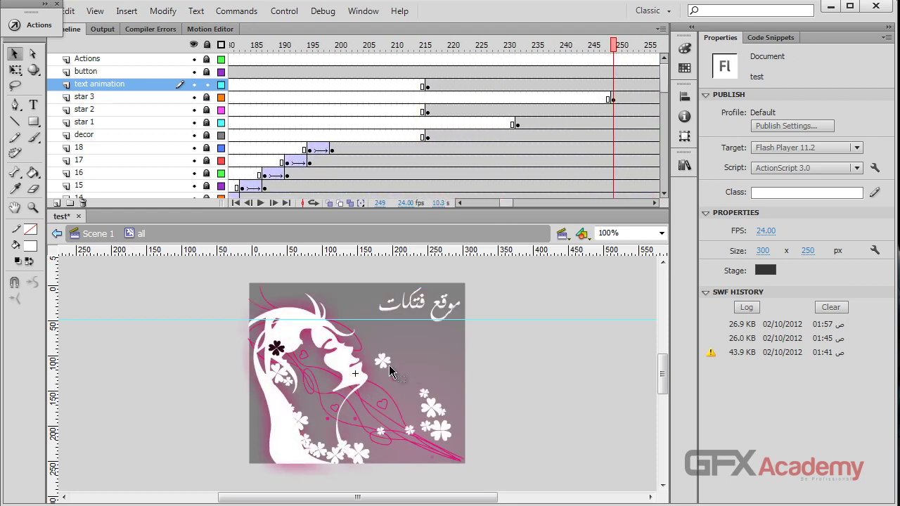
- Unlock all layers of the "all" clip, then relock the mask, line and lens layers and the "button" layer
{"action": "left_click", "coordinate": [207, 45]}
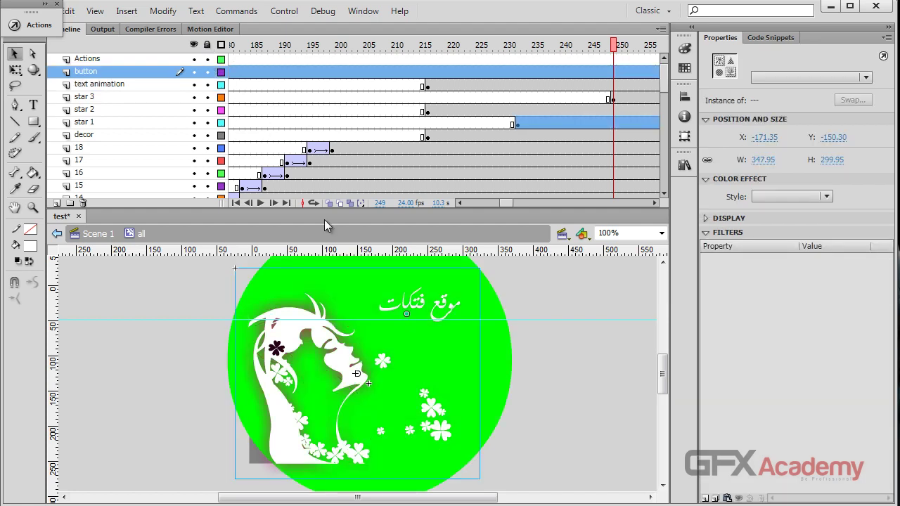
{"action": "scroll", "coordinate": [146, 116], "scroll_direction": "down", "scroll_amount": 2}
{"action": "scroll", "coordinate": [146, 116], "scroll_direction": "down", "scroll_amount": 6}
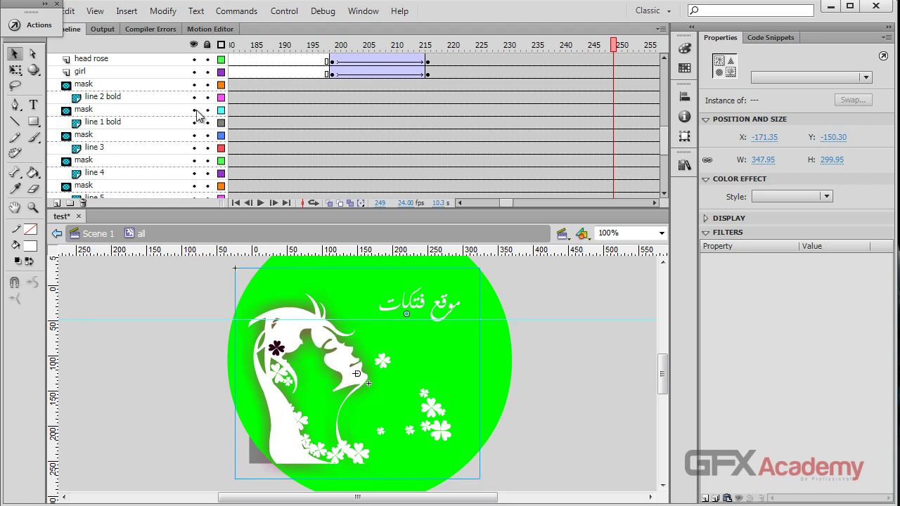
{"action": "left_click_drag", "start_coordinate": [208, 93], "coordinate": [207, 200]}
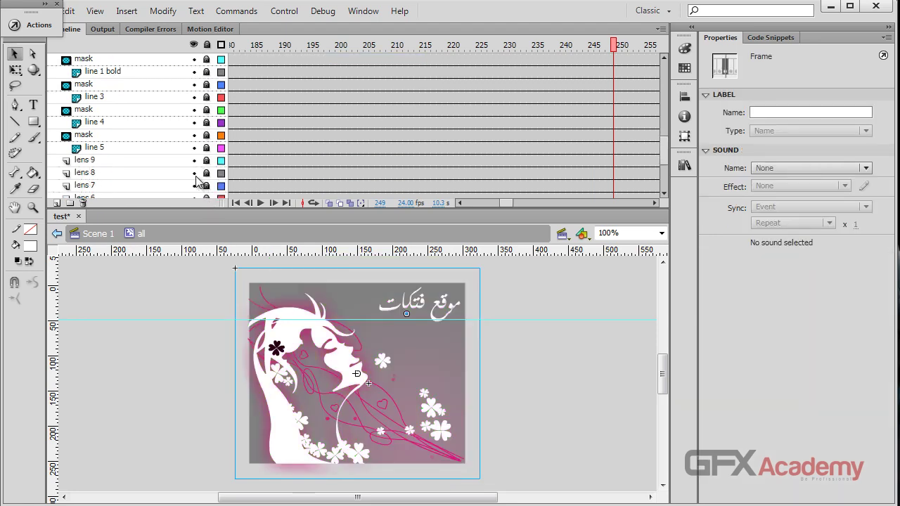
{"action": "scroll", "coordinate": [213, 187], "scroll_direction": "down", "scroll_amount": 3}
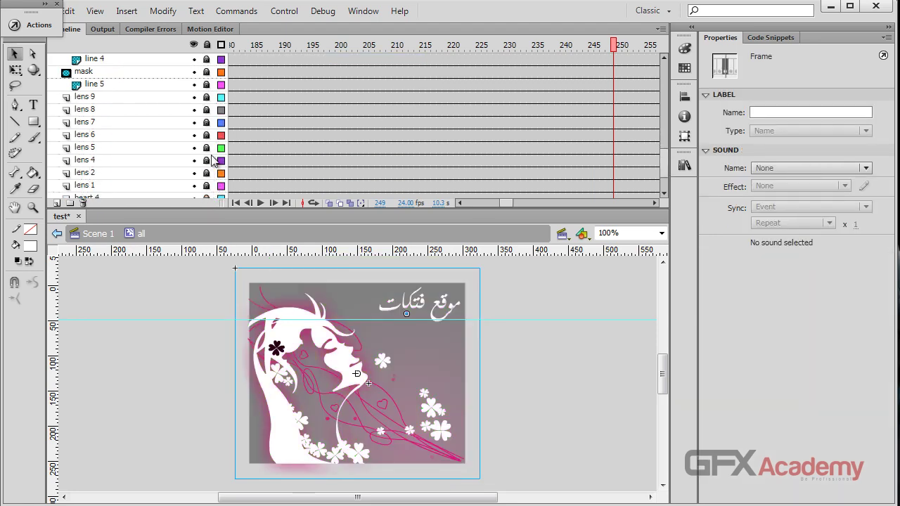
{"action": "scroll", "coordinate": [344, 172], "scroll_direction": "down", "scroll_amount": 2}
{"action": "scroll", "coordinate": [259, 168], "scroll_direction": "up", "scroll_amount": 8}
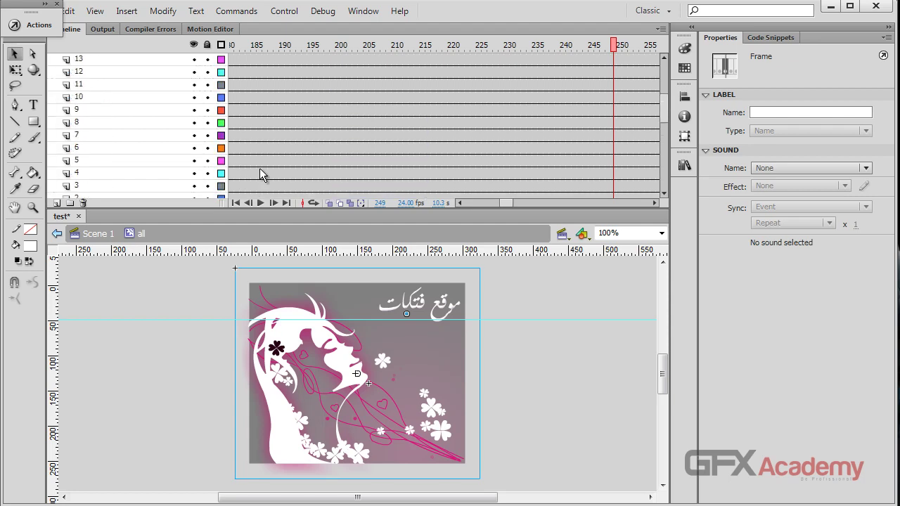
{"action": "left_click", "coordinate": [386, 362]}
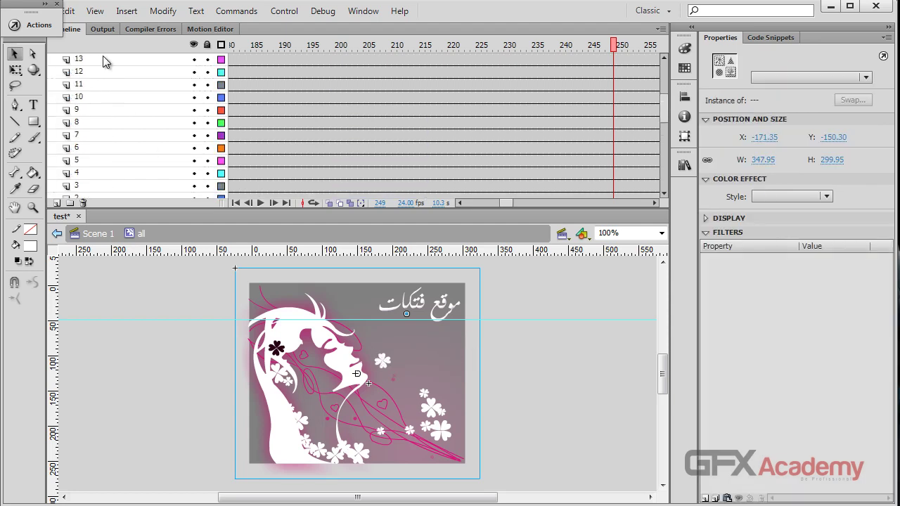
{"action": "scroll", "coordinate": [141, 77], "scroll_direction": "up", "scroll_amount": 4}
{"action": "left_click", "coordinate": [207, 71]}
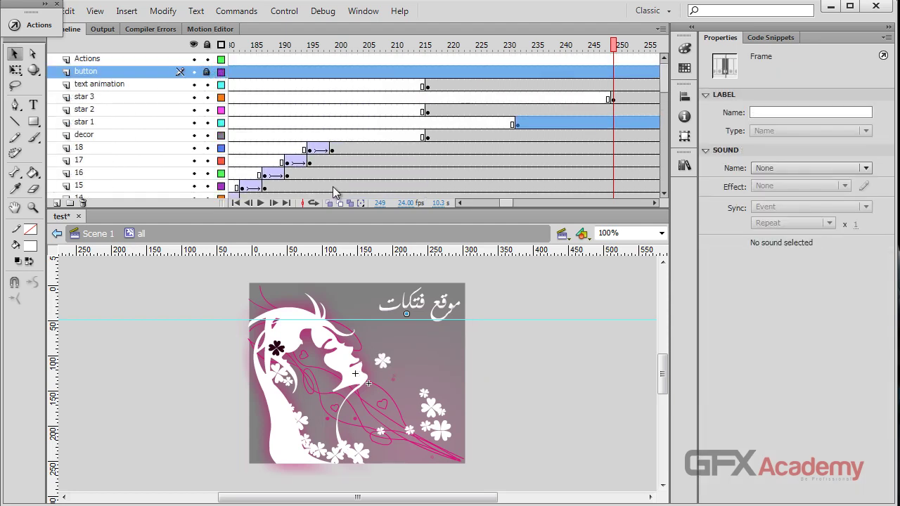
- Move the rose on layer 18 about 30 px to the right at its keyframes on frames 199 and 195
{"action": "left_click", "coordinate": [384, 361]}
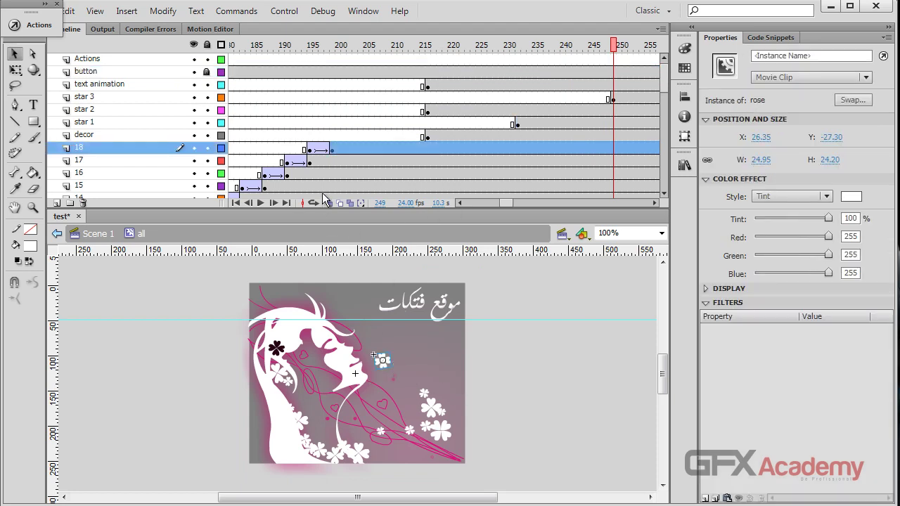
{"action": "left_click", "coordinate": [332, 149]}
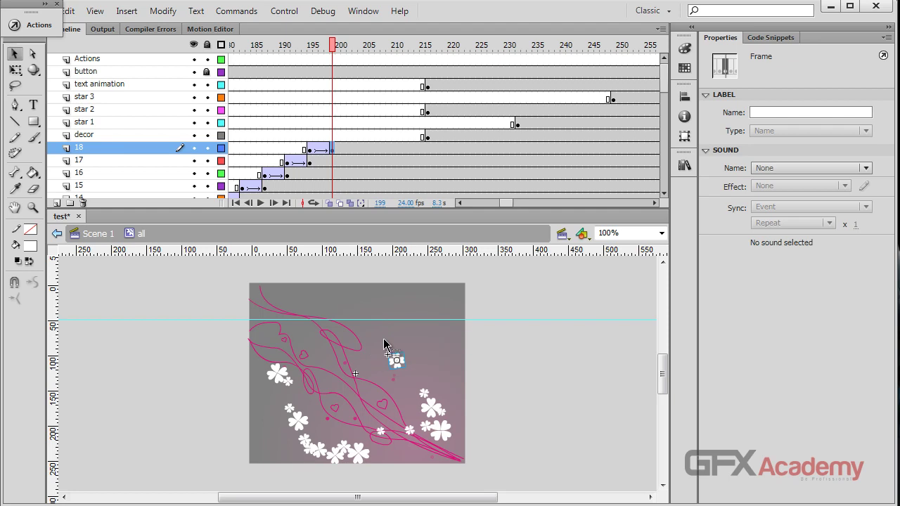
{"action": "left_click", "coordinate": [310, 151]}
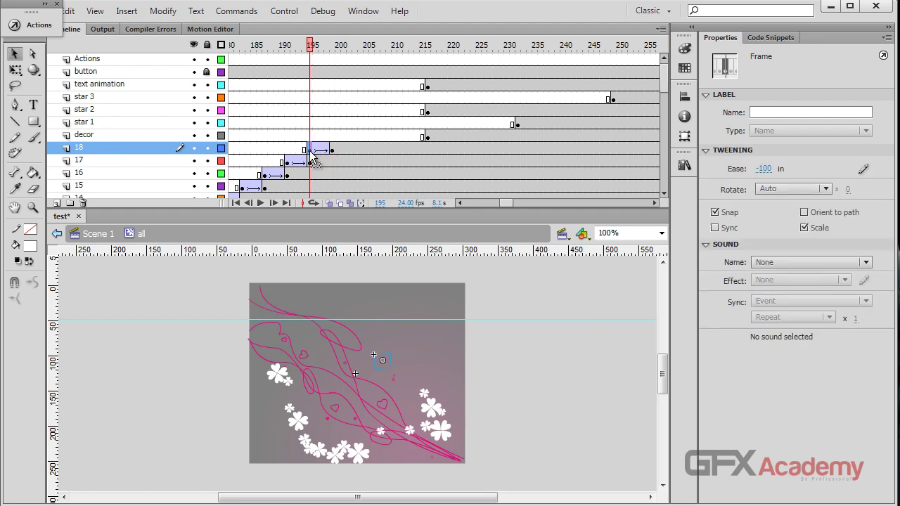
- Test the movie to check the rose's new position, and return to Scene 1
{"action": "key", "text": "ctrl+Return"}
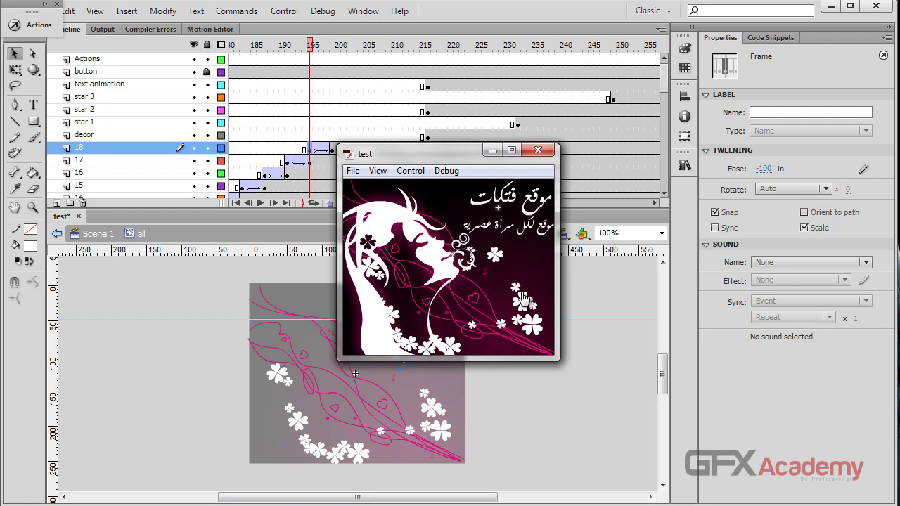
{"action": "left_click_drag", "start_coordinate": [442, 153], "coordinate": [457, 179]}
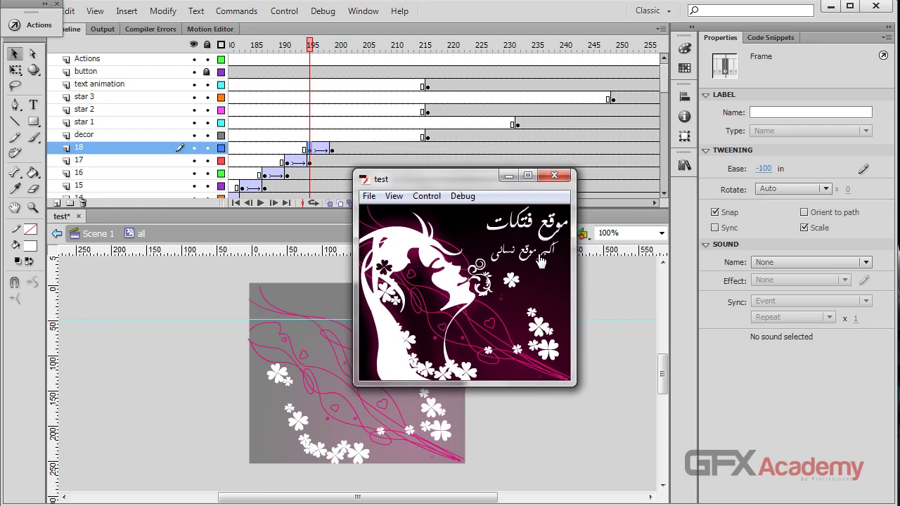
{"action": "left_click", "coordinate": [554, 176]}
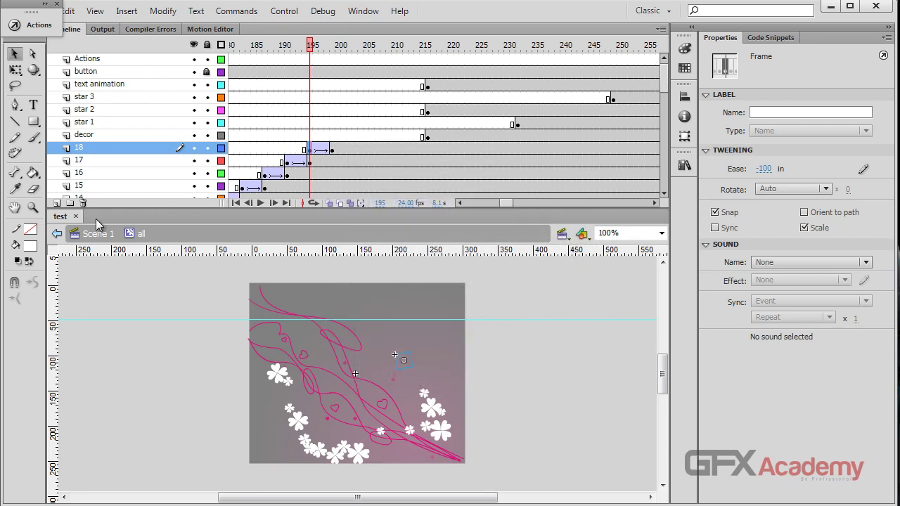
{"action": "left_click", "coordinate": [98, 233]}
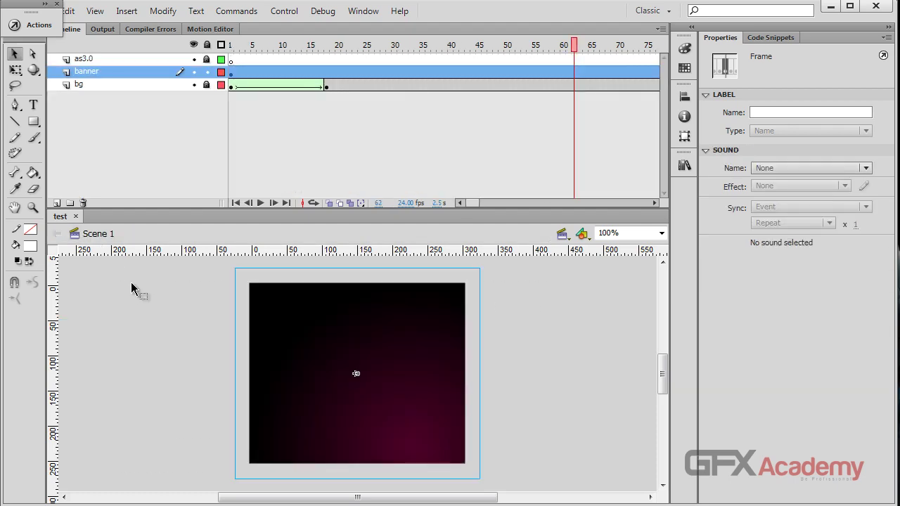